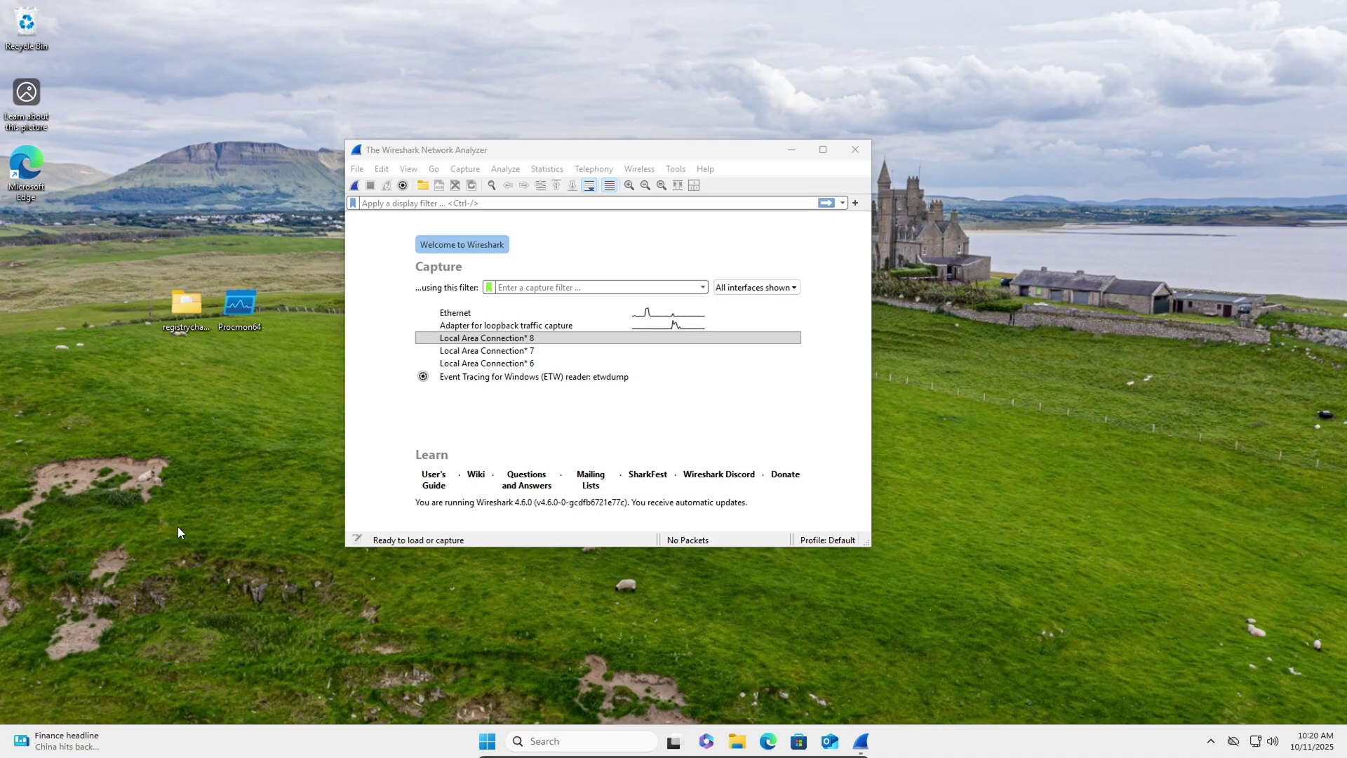
- Open Task Manager from the taskbar, scroll through the Background processes list, then close it
{"action": "right_click", "coordinate": [384, 733]}
{"action": "scroll", "coordinate": [365, 421], "scroll_direction": "down", "scroll_amount": 5}
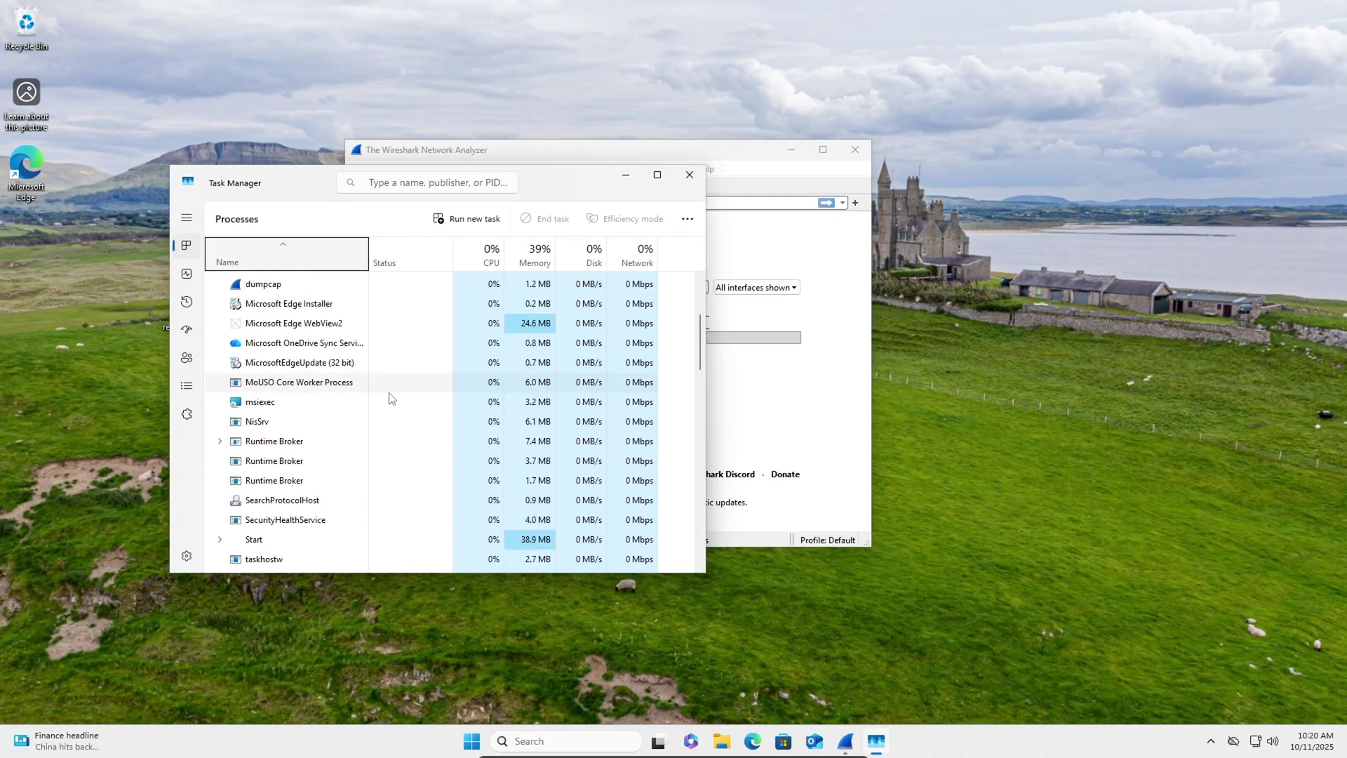
{"action": "scroll", "coordinate": [390, 397], "scroll_direction": "down", "scroll_amount": 6}
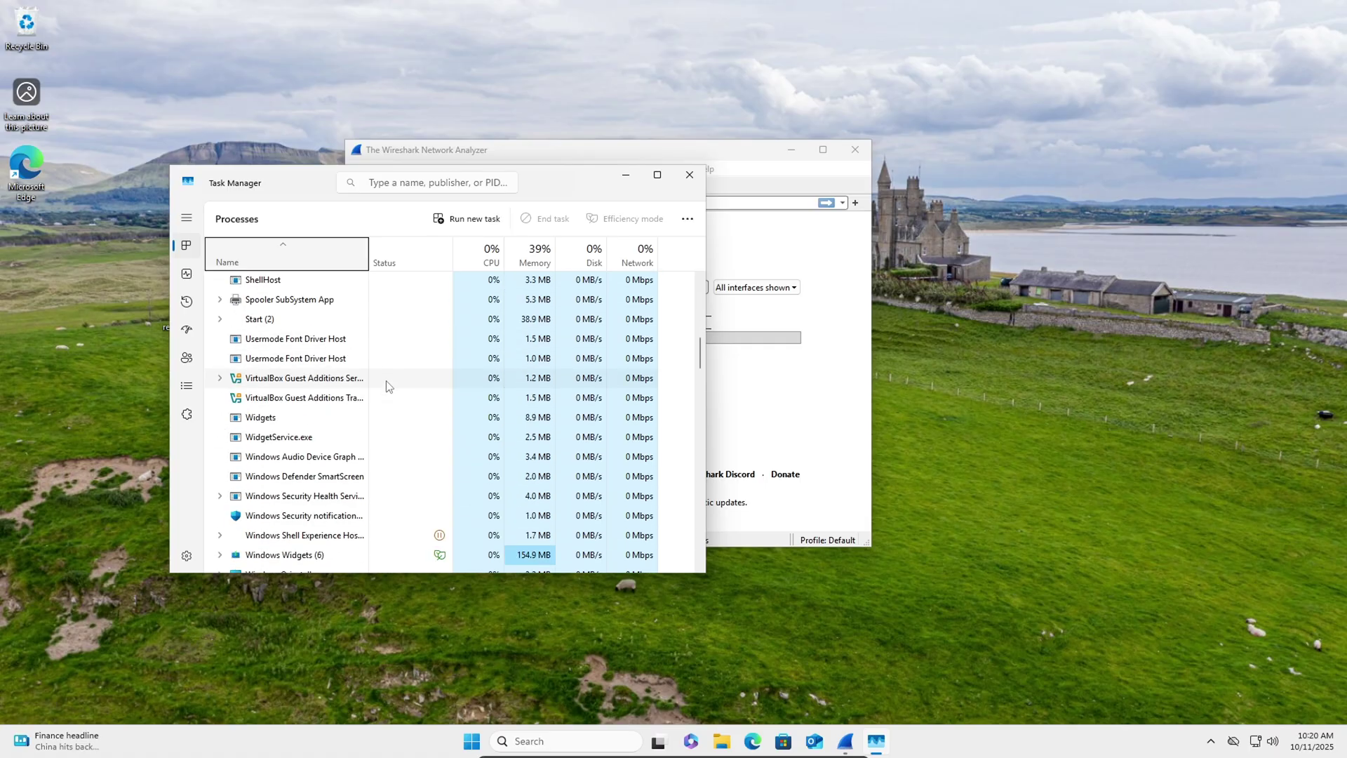
{"action": "scroll", "coordinate": [400, 393], "scroll_direction": "down", "scroll_amount": 3}
{"action": "scroll", "coordinate": [373, 435], "scroll_direction": "up", "scroll_amount": 2}
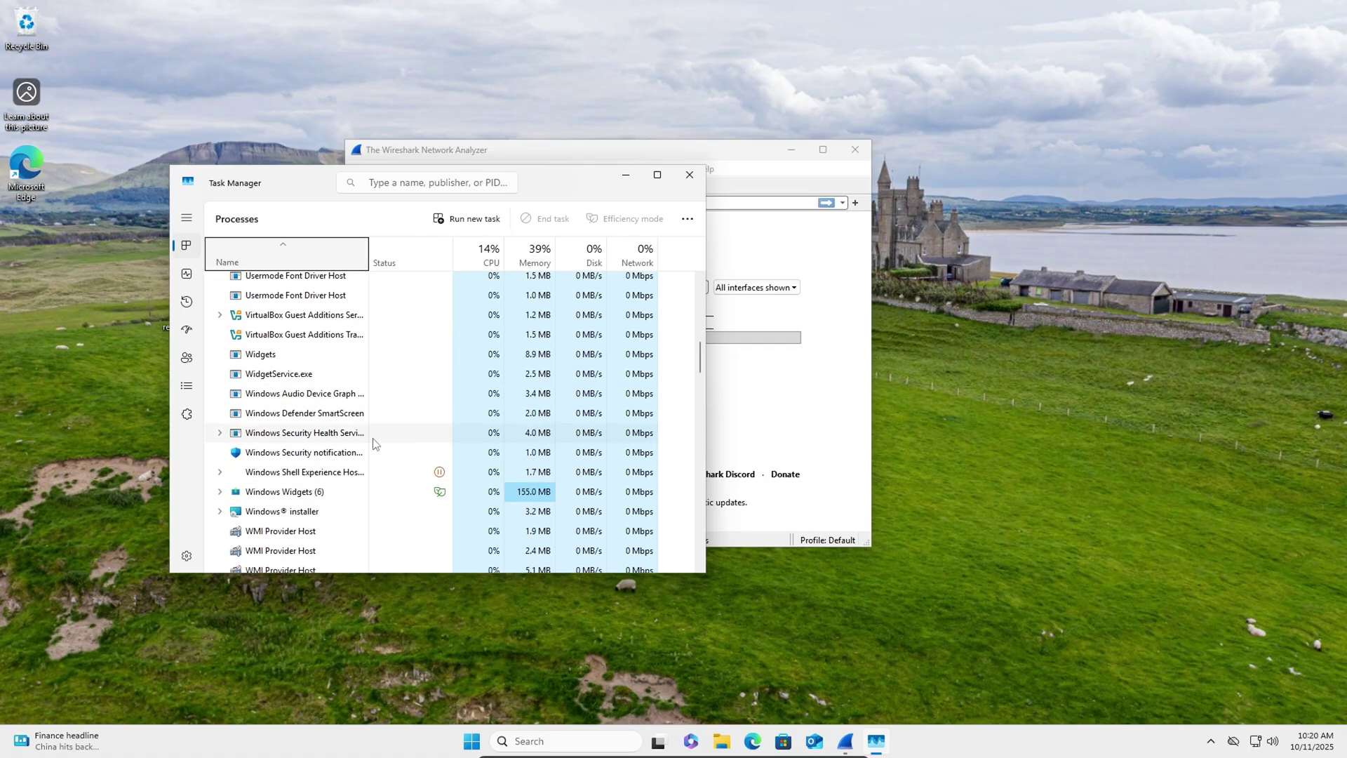
{"action": "scroll", "coordinate": [368, 428], "scroll_direction": "up", "scroll_amount": 10}
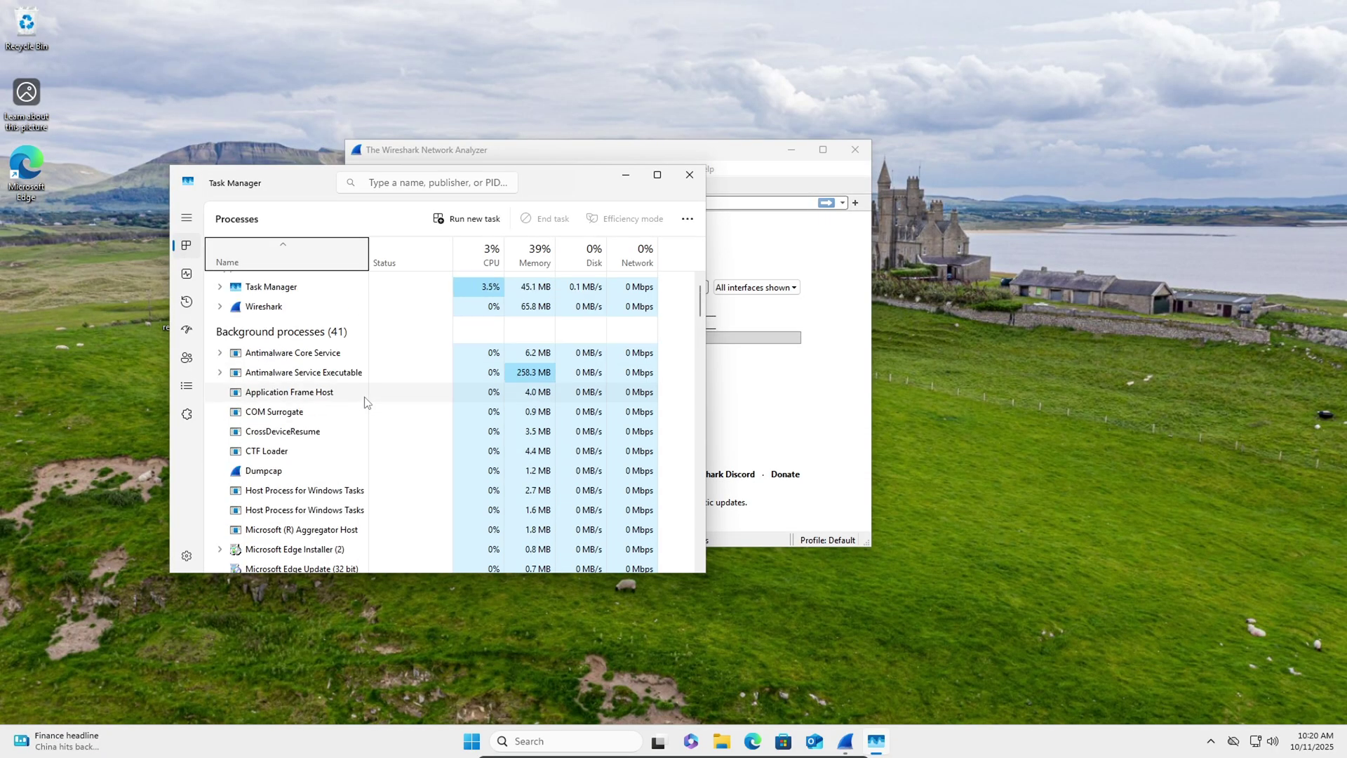
{"action": "scroll", "coordinate": [366, 400], "scroll_direction": "up", "scroll_amount": 1}
{"action": "scroll", "coordinate": [369, 395], "scroll_direction": "down", "scroll_amount": 4}
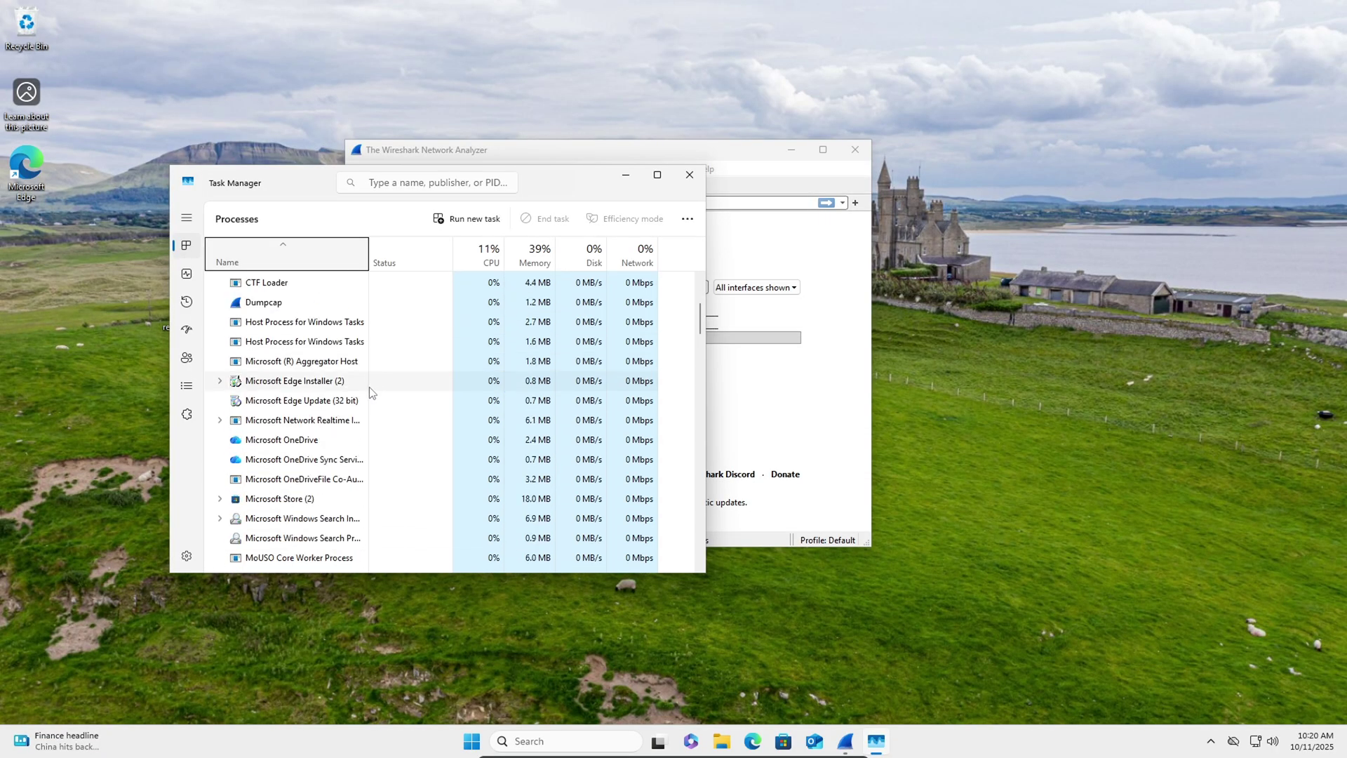
{"action": "scroll", "coordinate": [386, 328], "scroll_direction": "down", "scroll_amount": 1}
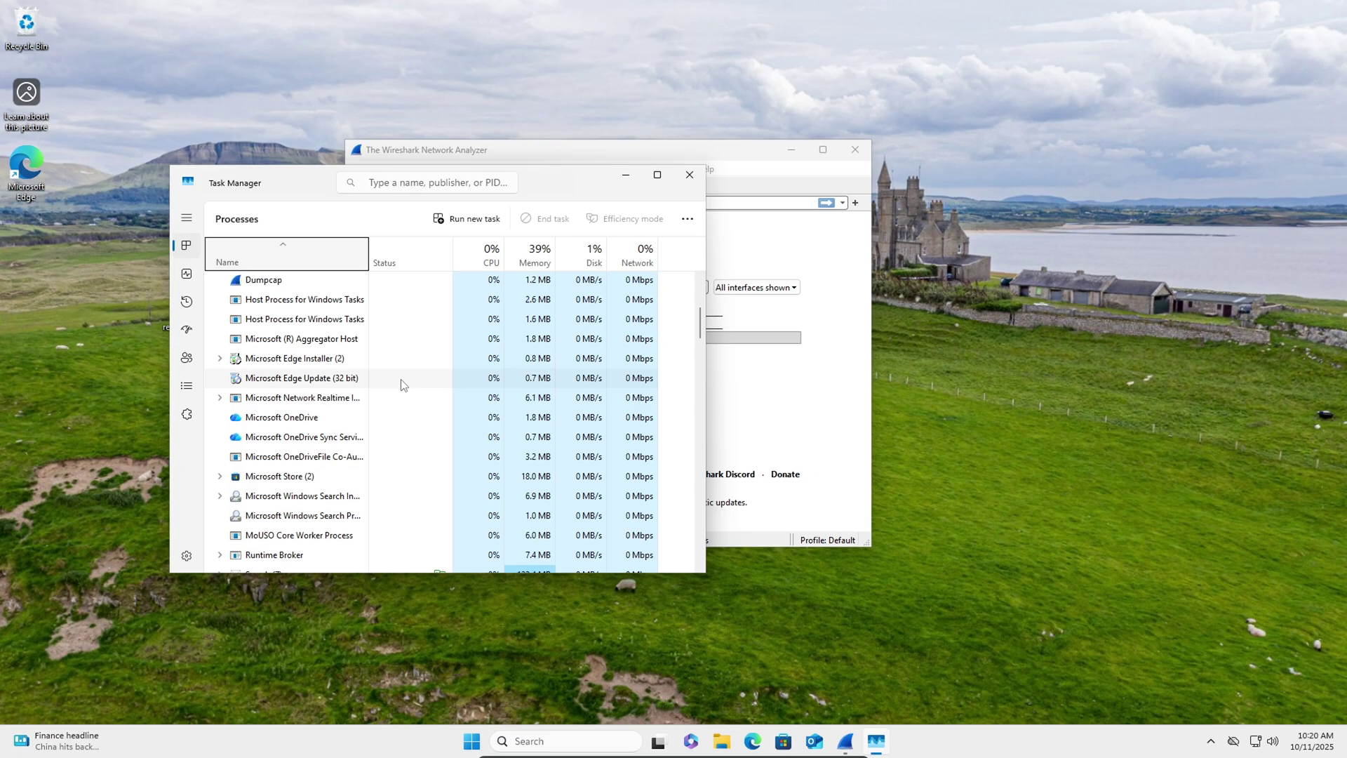
{"action": "scroll", "coordinate": [377, 429], "scroll_direction": "down", "scroll_amount": 1}
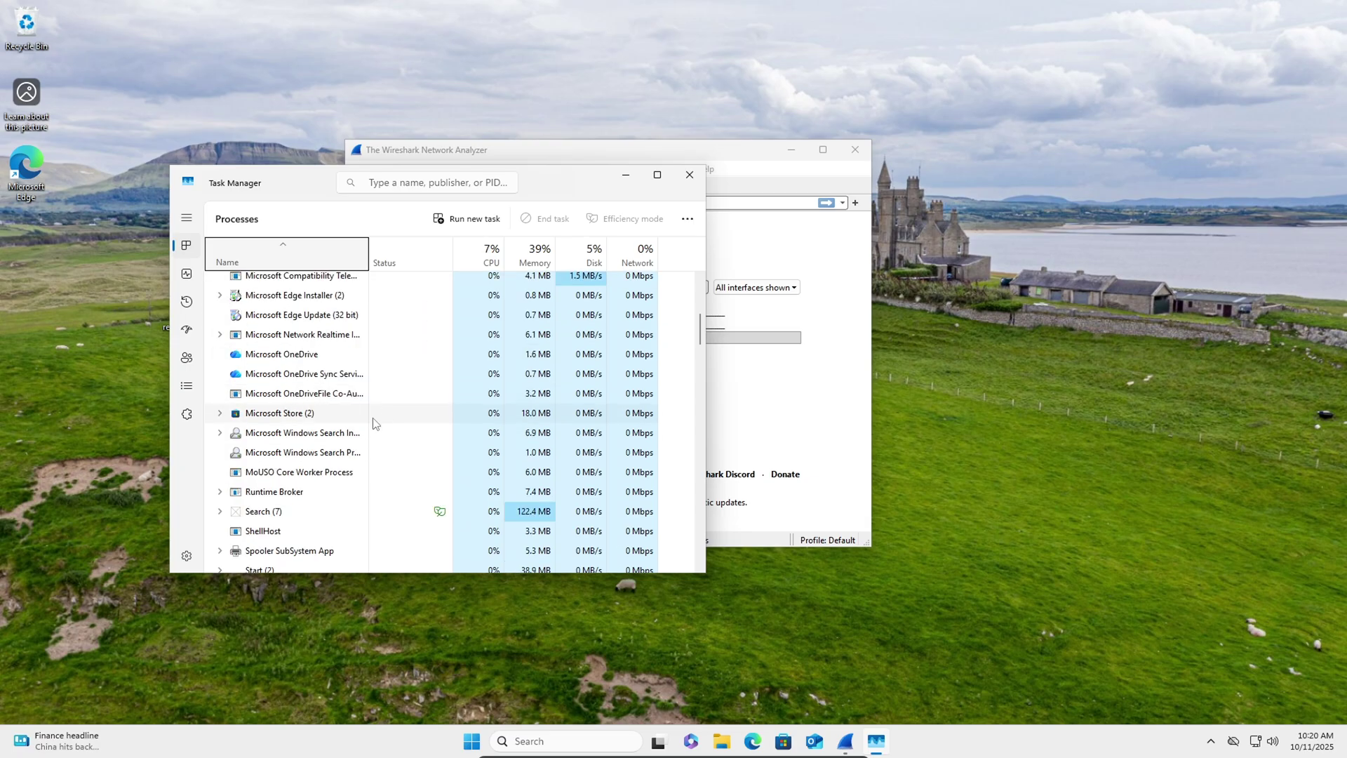
{"action": "scroll", "coordinate": [393, 425], "scroll_direction": "down", "scroll_amount": 1}
{"action": "scroll", "coordinate": [411, 421], "scroll_direction": "down", "scroll_amount": 2}
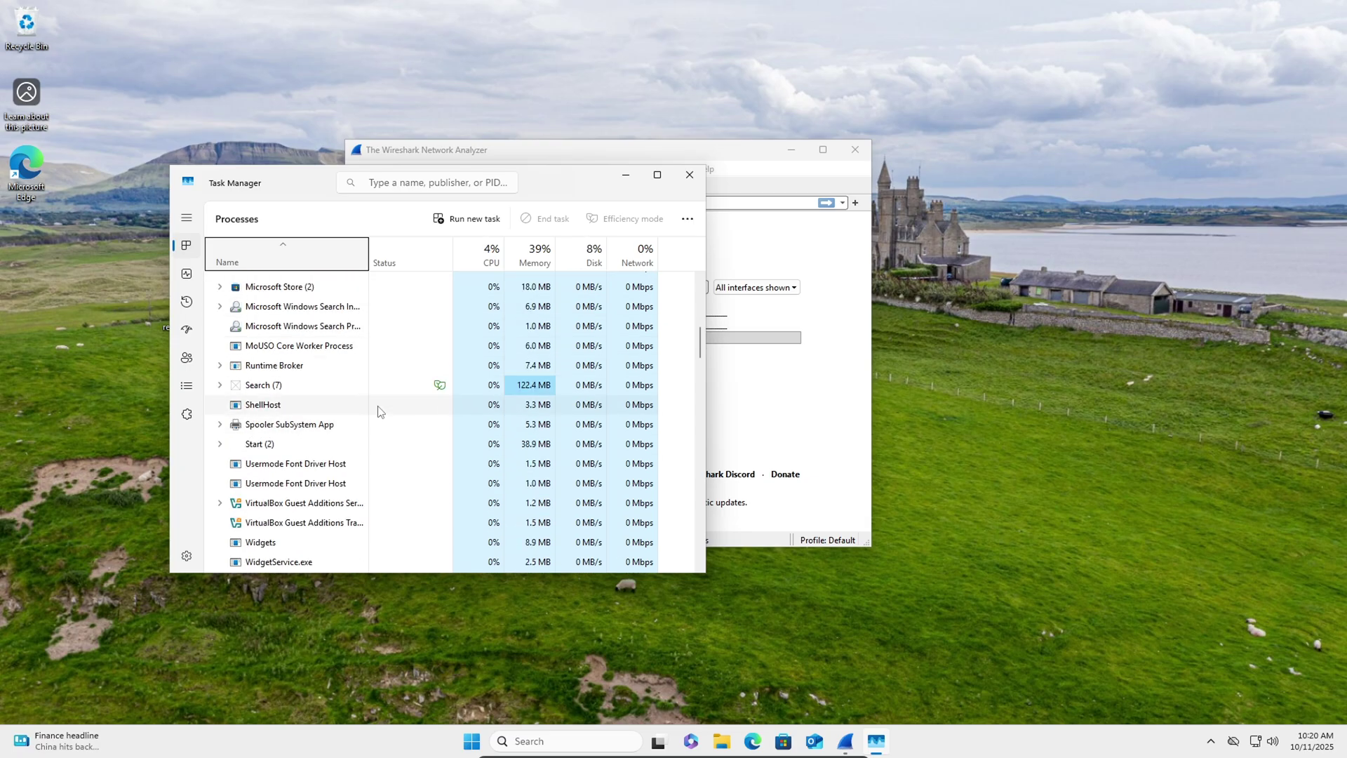
{"action": "scroll", "coordinate": [407, 336], "scroll_direction": "down", "scroll_amount": 3}
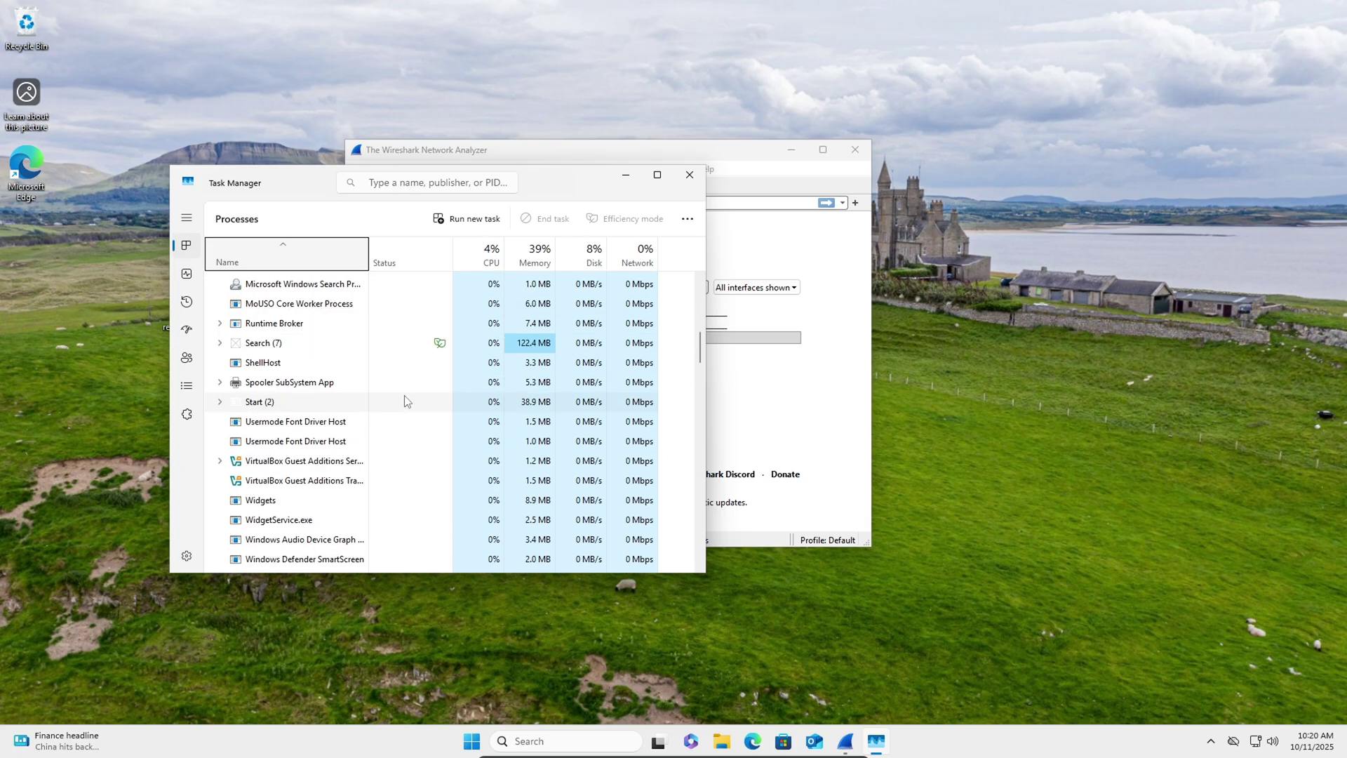
{"action": "left_click", "coordinate": [690, 175]}
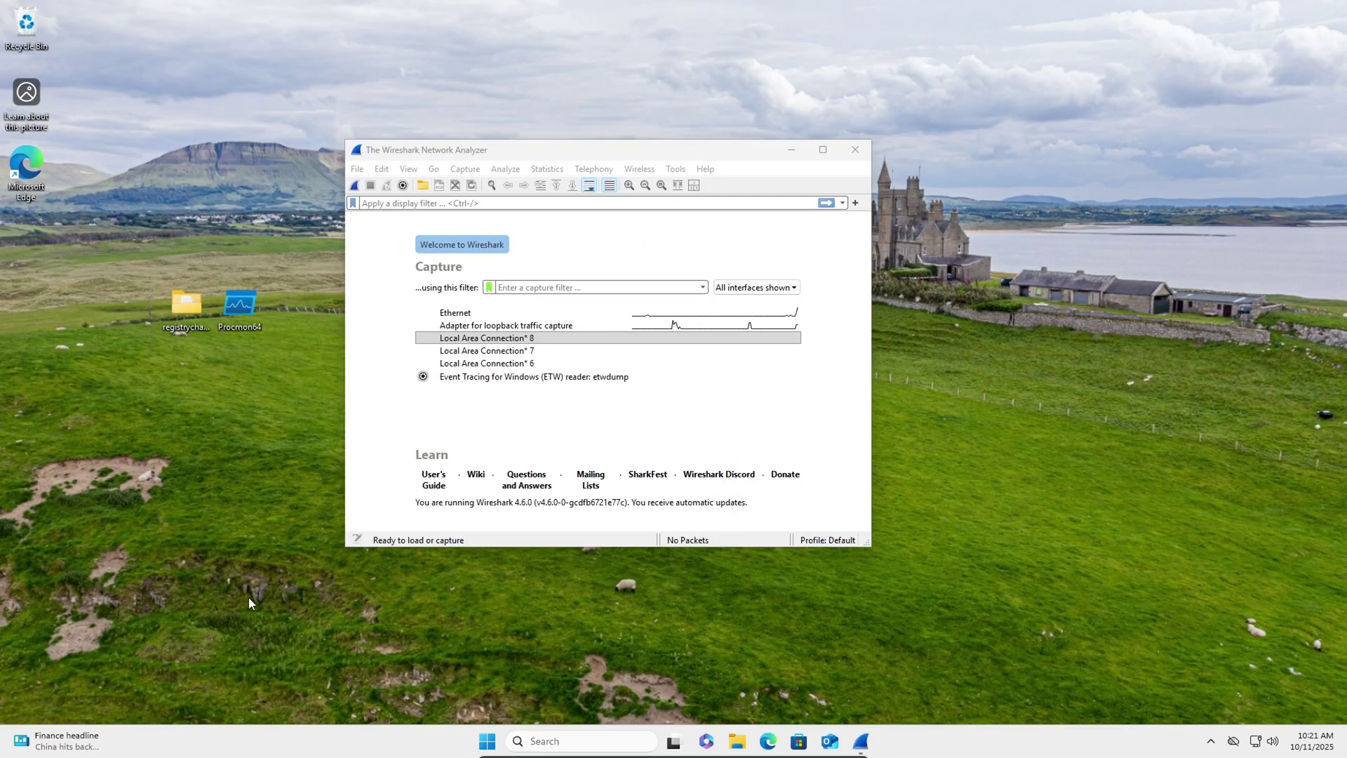
- Run winver to confirm Windows 11 Version 25H2, OS Build 26200.6584, then close About Windows
{"action": "left_click", "coordinate": [487, 740]}
{"action": "type", "text": "winver"}
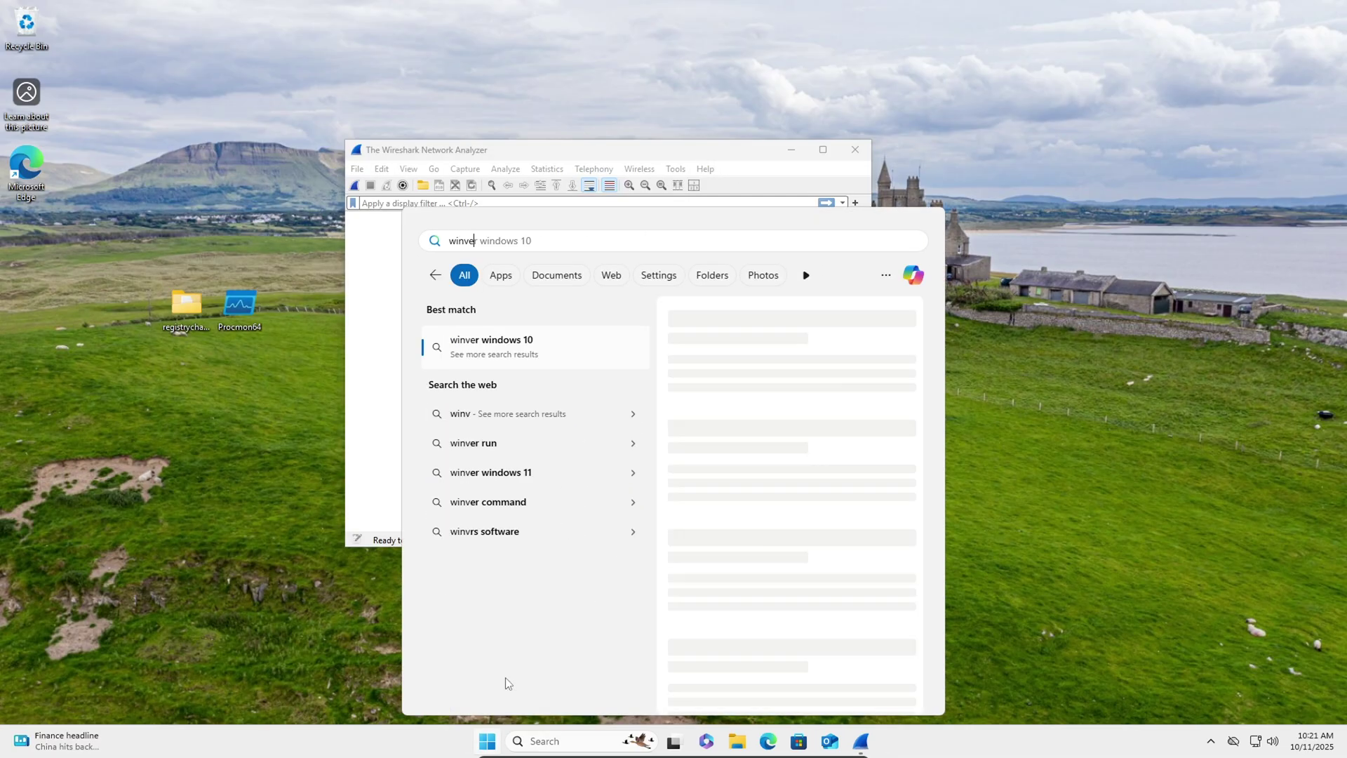
{"action": "left_click", "coordinate": [507, 363]}
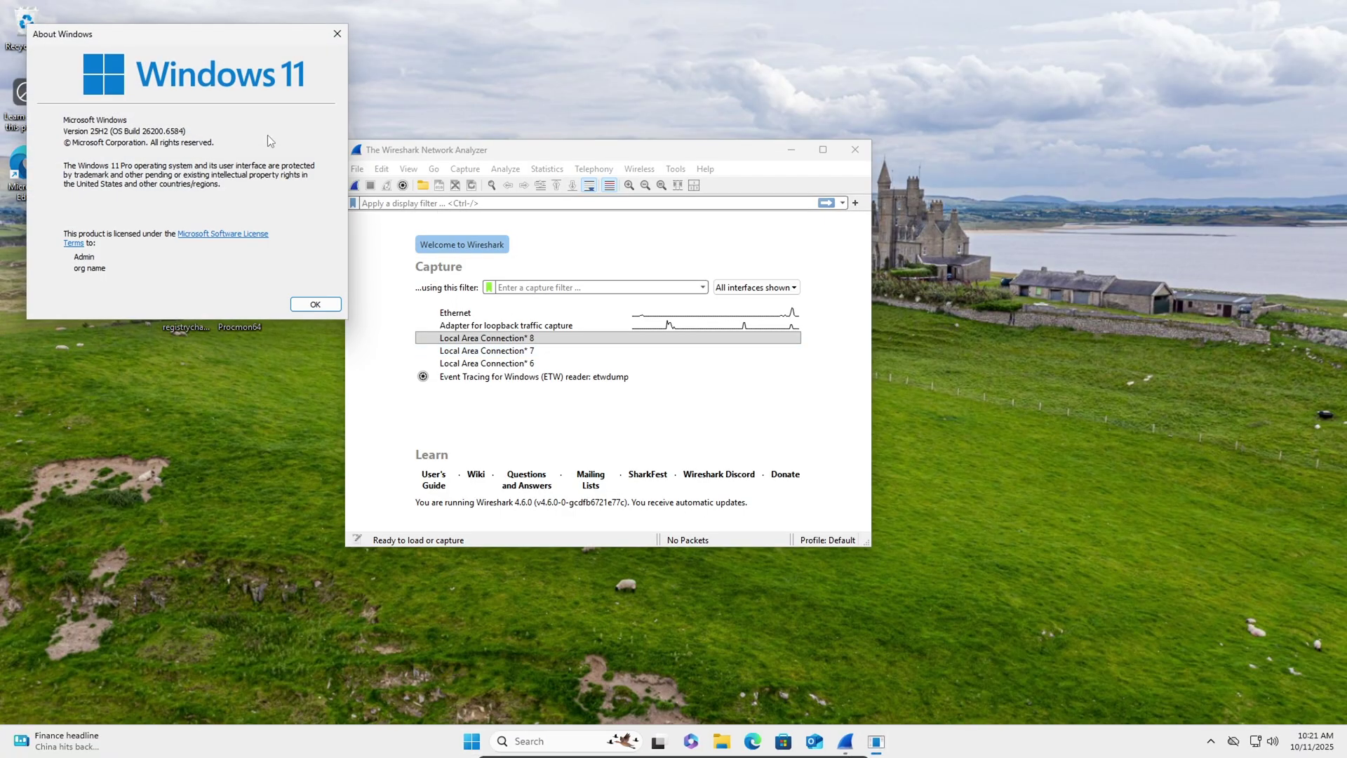
{"action": "left_click_drag", "start_coordinate": [223, 37], "coordinate": [543, 134]}
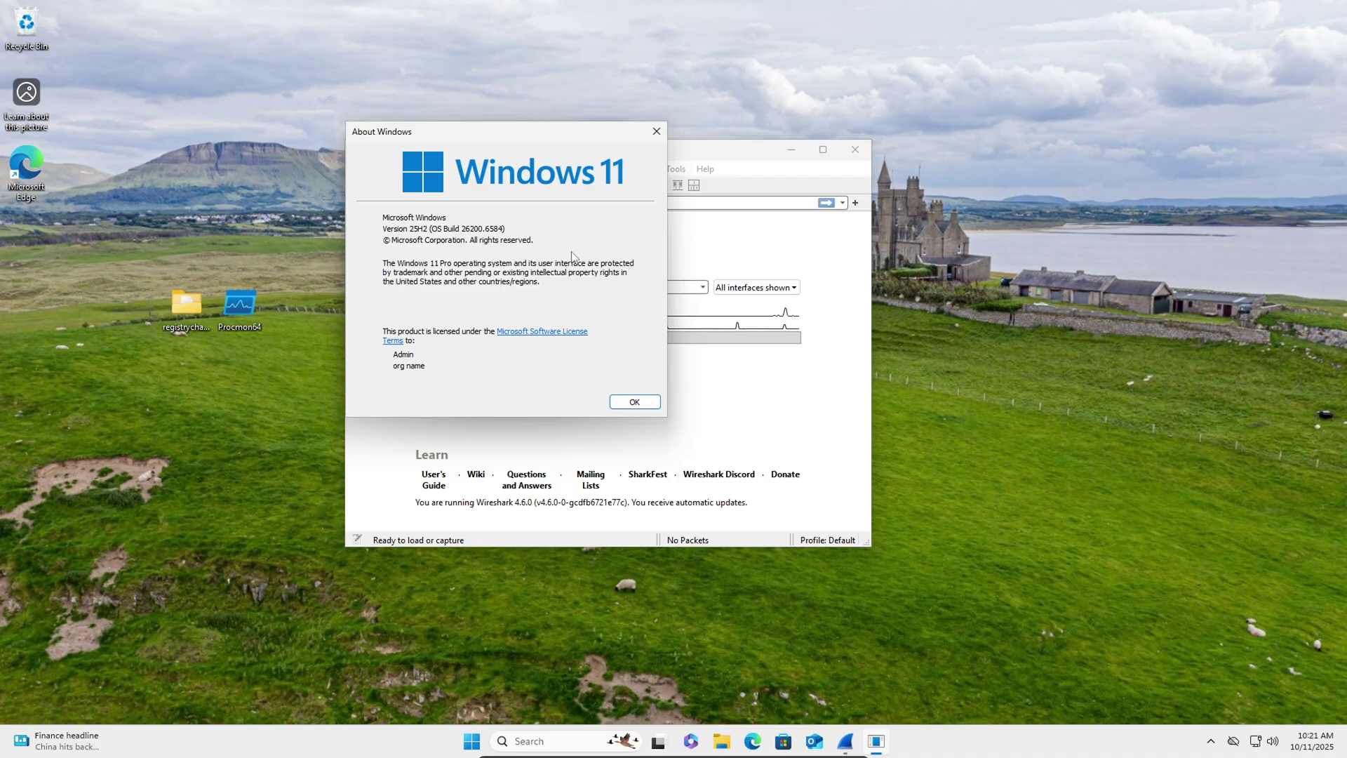
{"action": "left_click", "coordinate": [657, 131]}
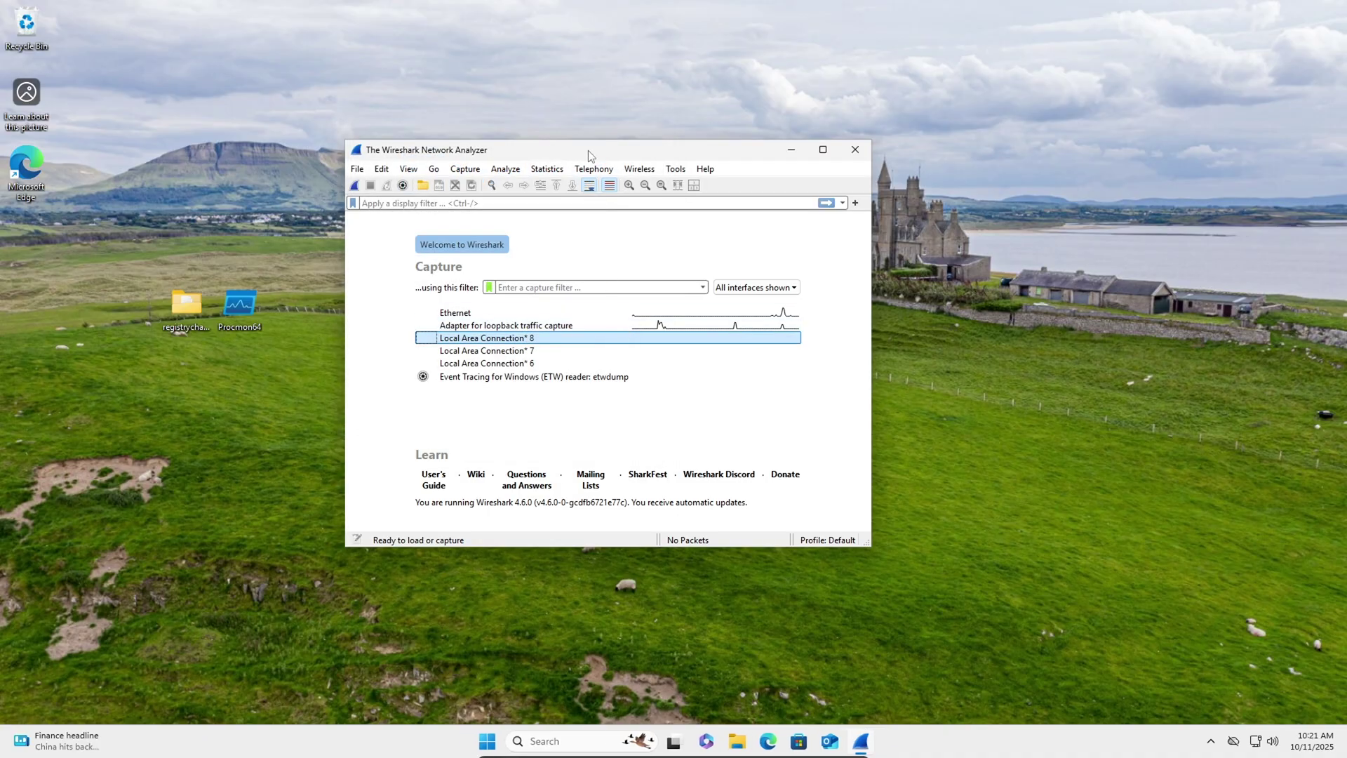
- Start a live capture on the Ethernet interface and apply the dns display filter
{"action": "left_click_drag", "start_coordinate": [588, 150], "coordinate": [579, 138]}
{"action": "left_click", "coordinate": [523, 300]}
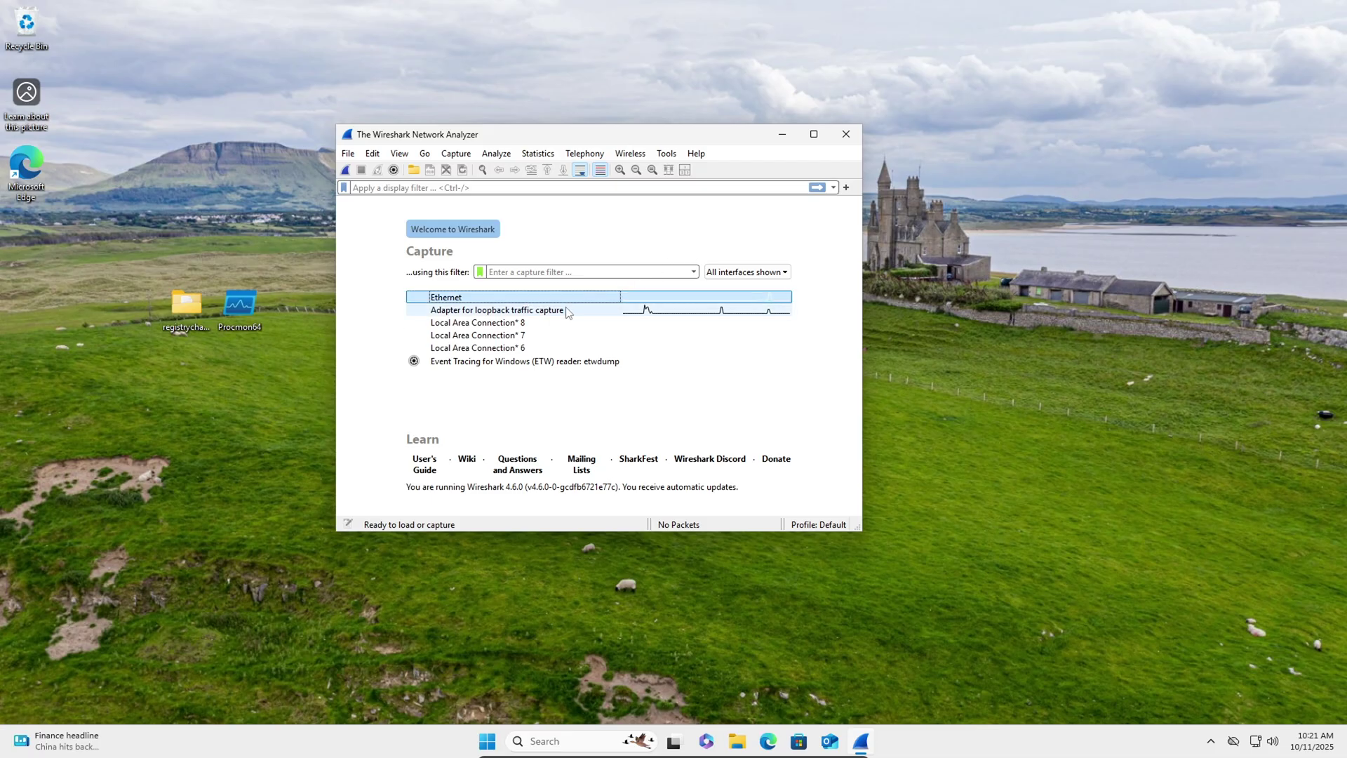
{"action": "double_click", "coordinate": [549, 299]}
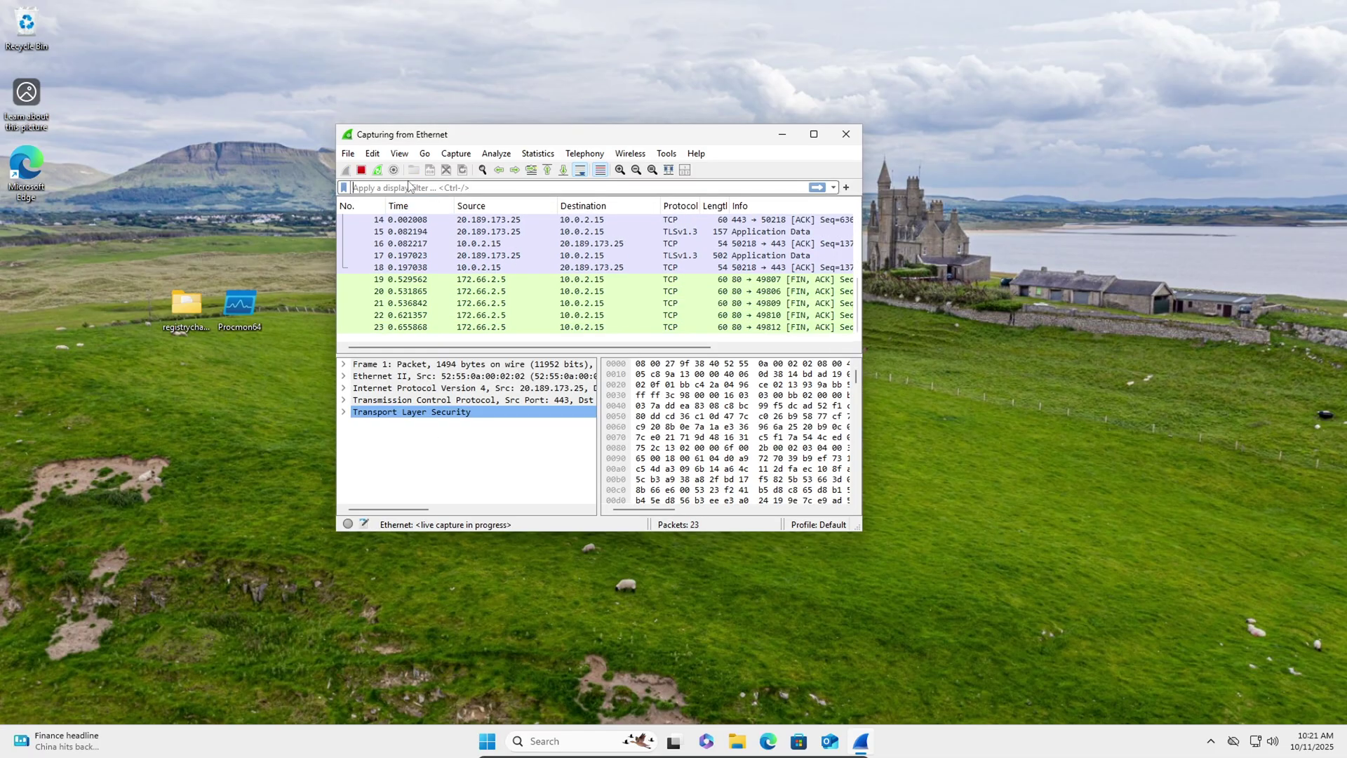
{"action": "type", "text": "dns"}
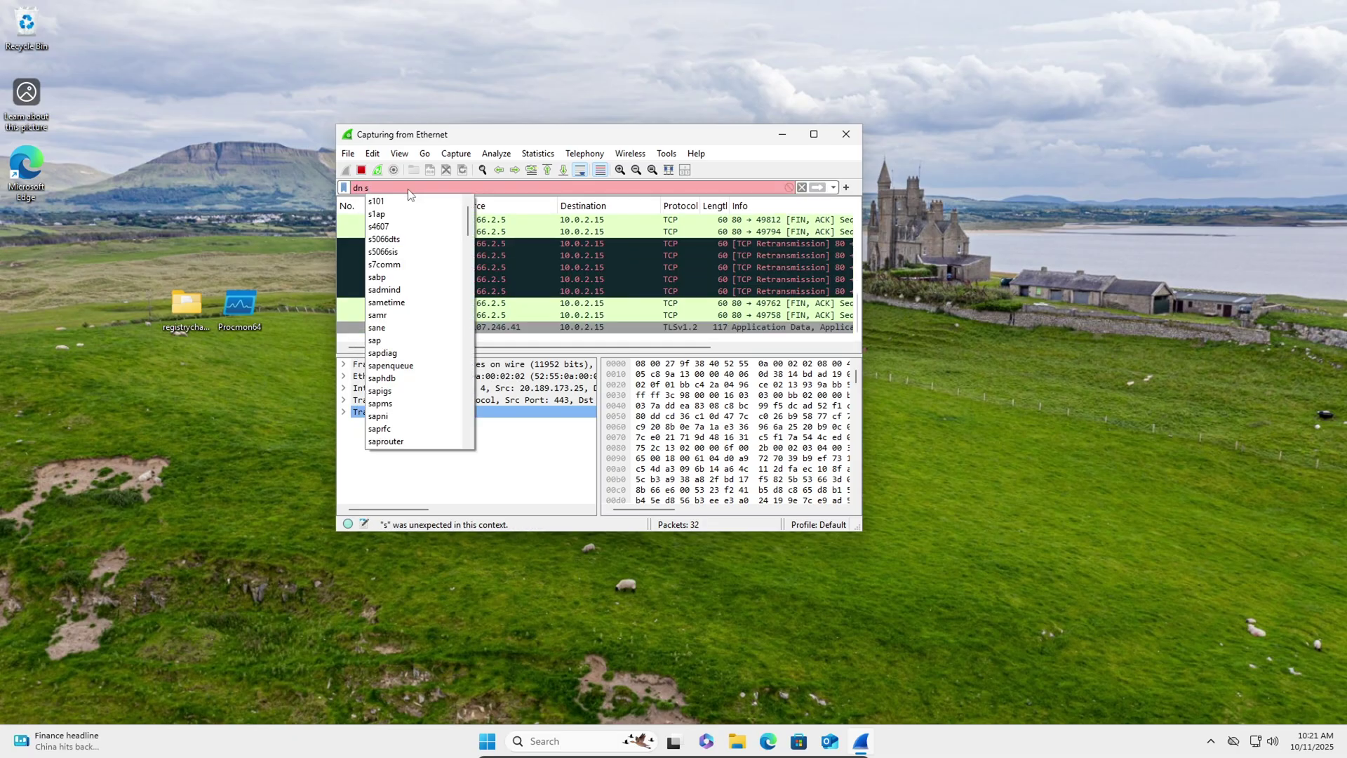
{"action": "left_click", "coordinate": [388, 200]}
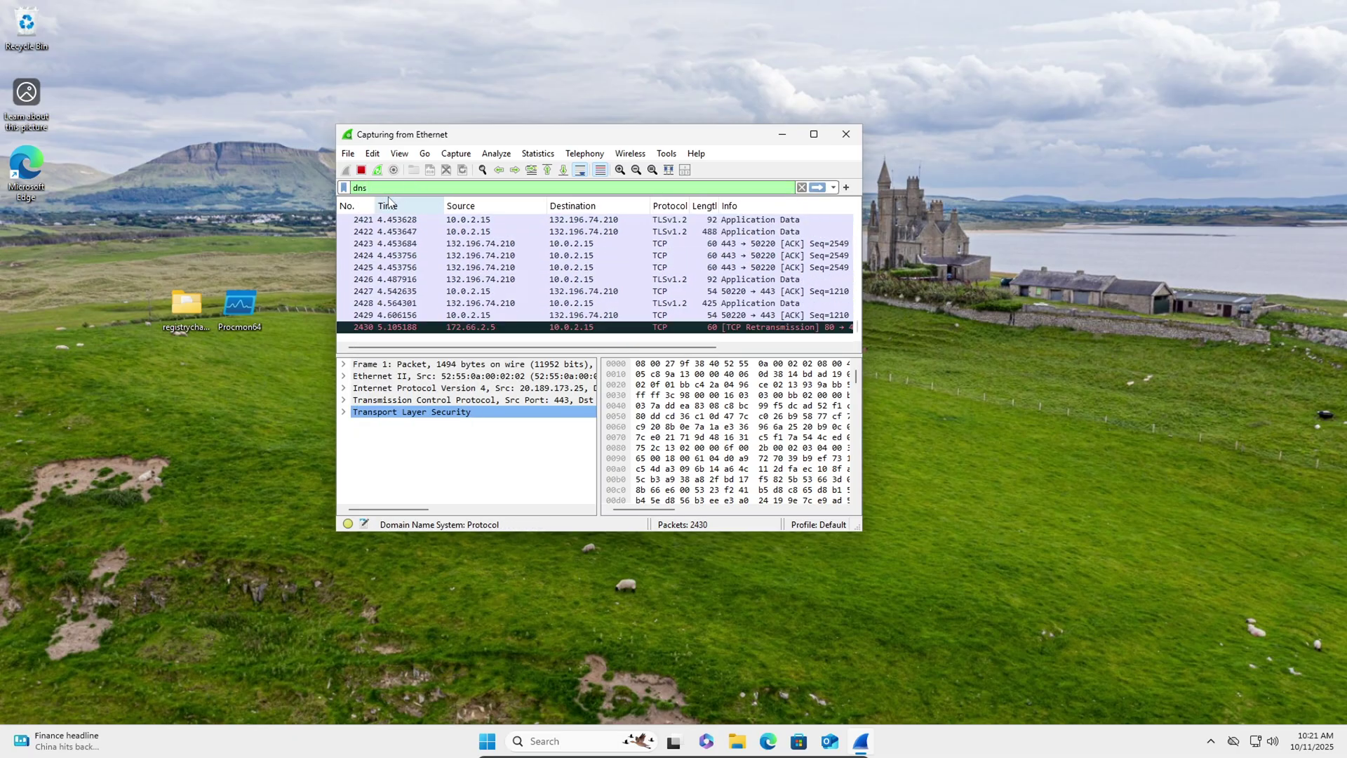
{"action": "left_click", "coordinate": [817, 188]}
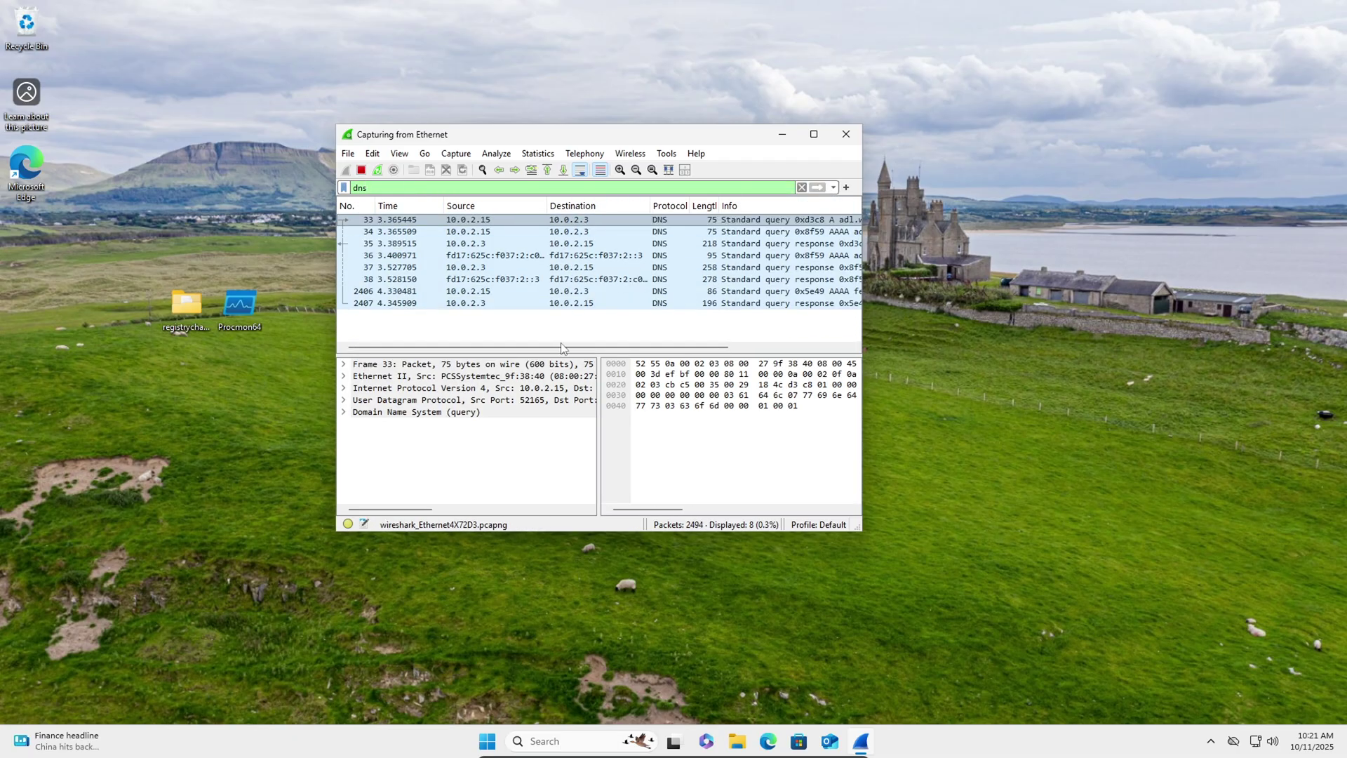
- Maximize Wireshark and inspect DNS packets 2496 and 2495
{"action": "left_click", "coordinate": [813, 135]}
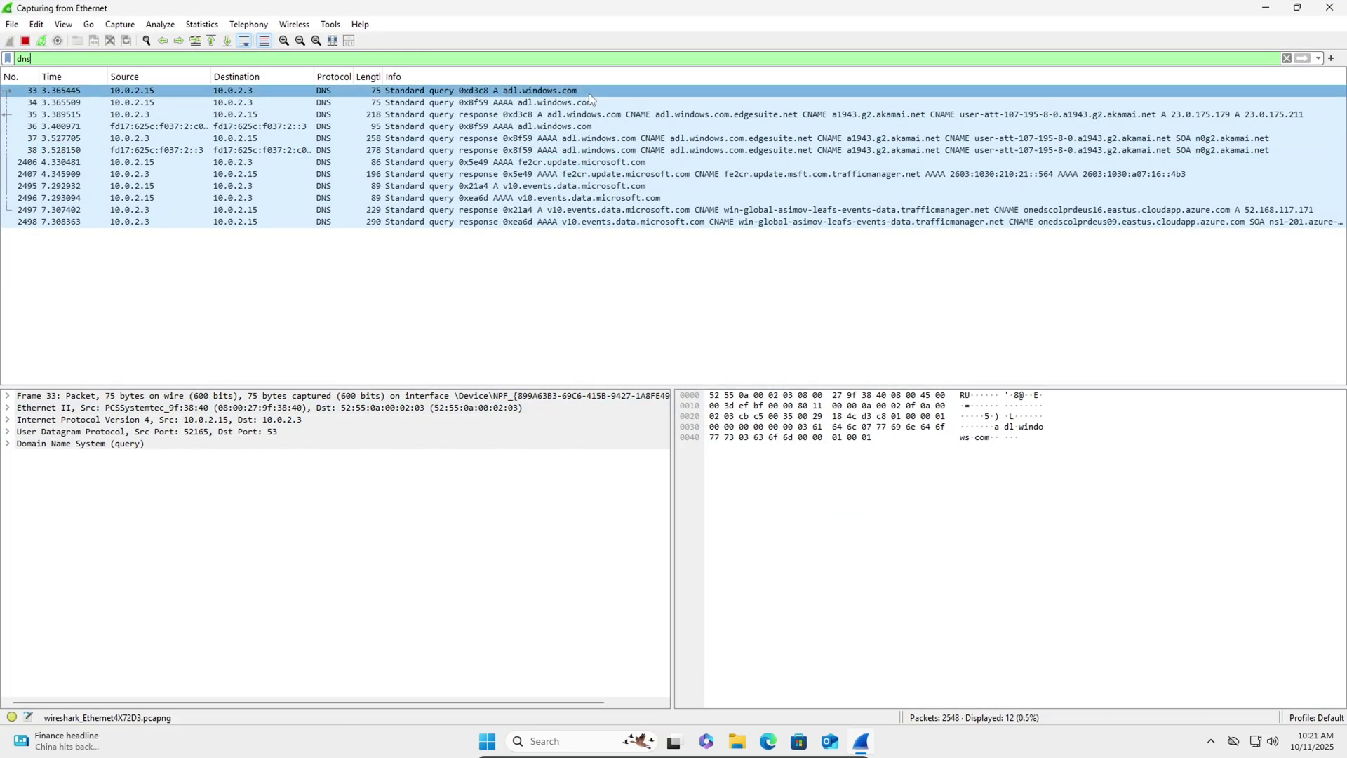
{"action": "left_click", "coordinate": [549, 200]}
{"action": "left_click", "coordinate": [574, 187]}
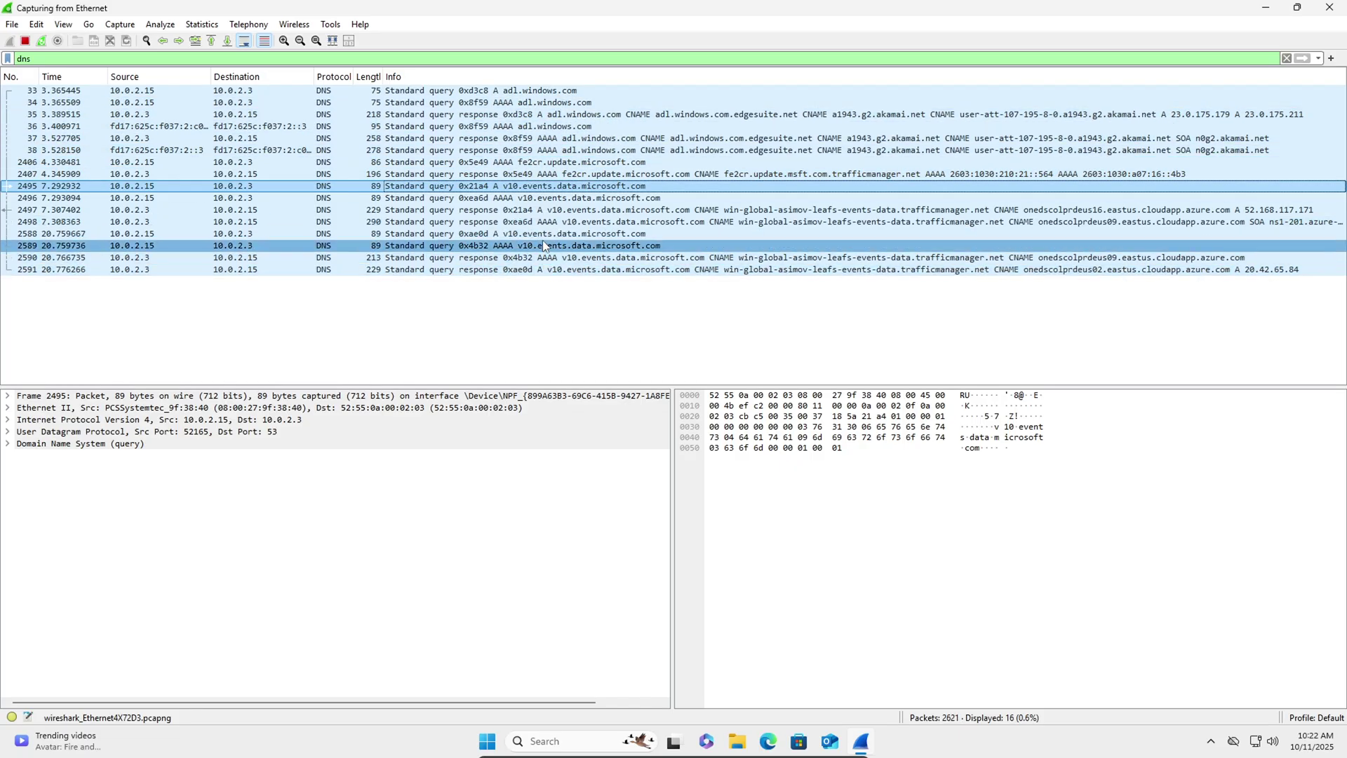
{"action": "left_click", "coordinate": [484, 749]}
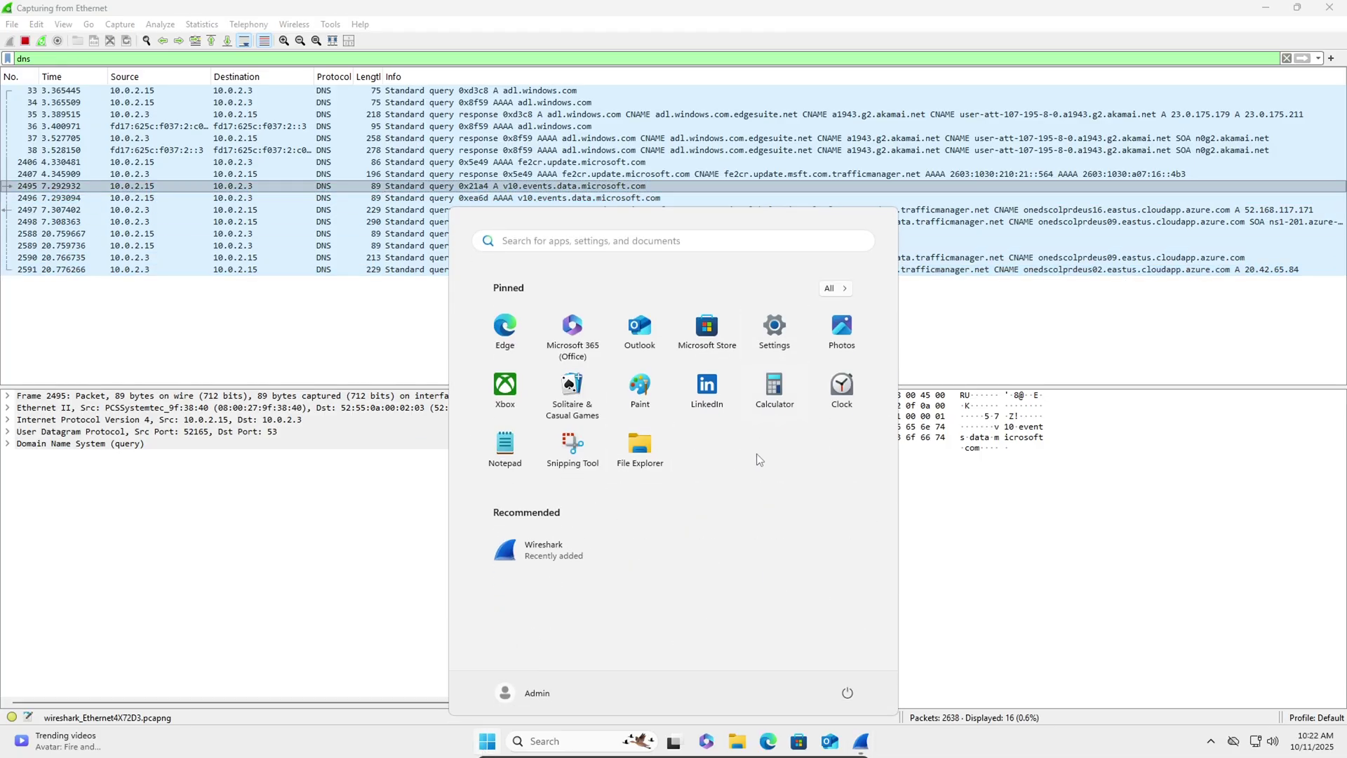
- Launch Microsoft Store and watch its store-images lookups appear in Wireshark, then close the Store
{"action": "left_click", "coordinate": [705, 331]}
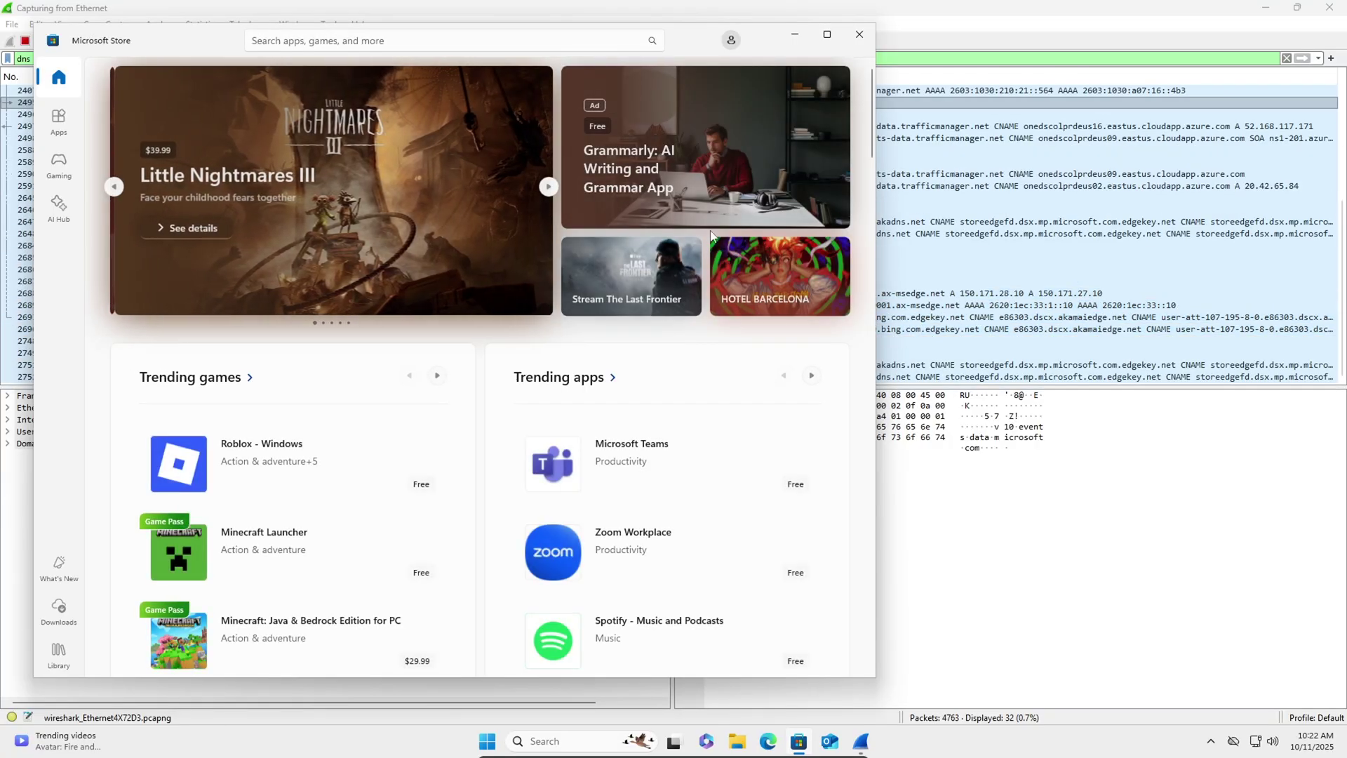
{"action": "left_click_drag", "start_coordinate": [684, 51], "coordinate": [739, 488]}
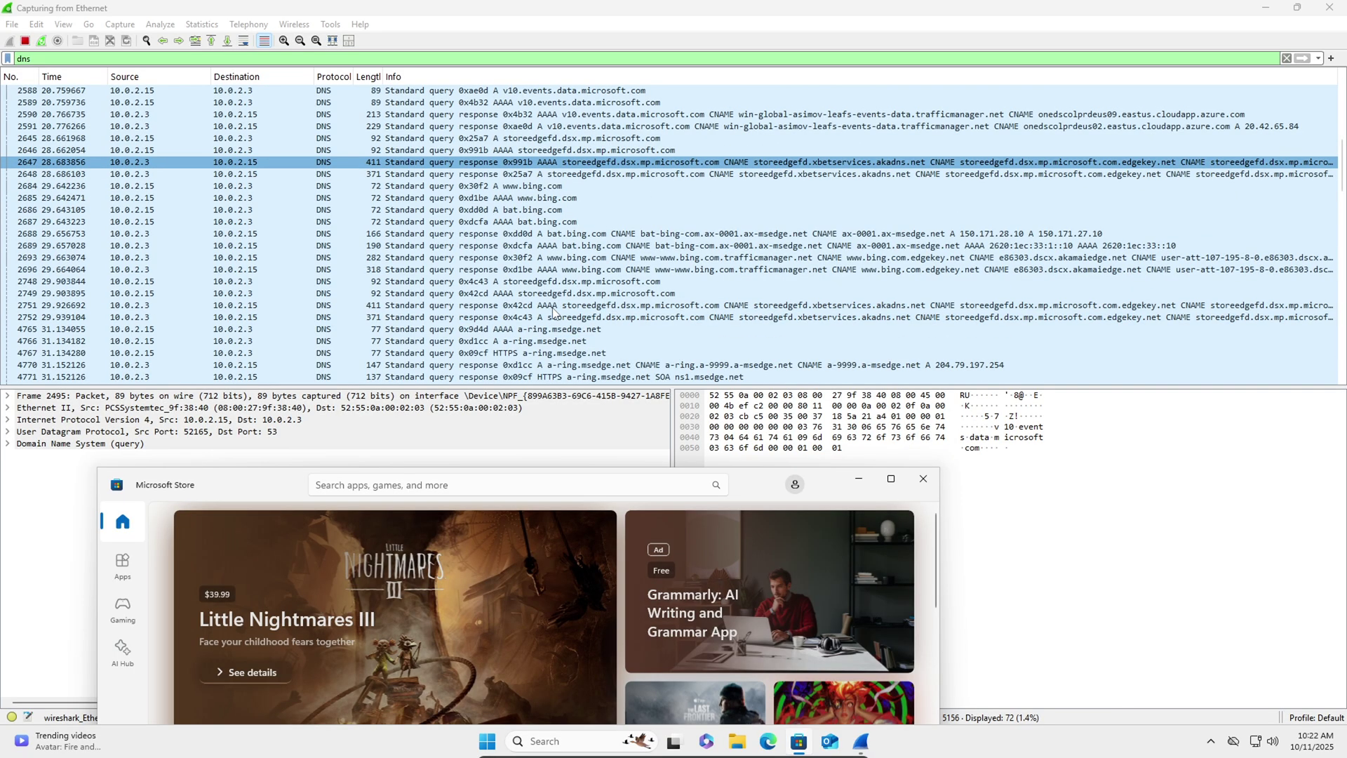
{"action": "left_click_drag", "start_coordinate": [771, 484], "coordinate": [743, 209]}
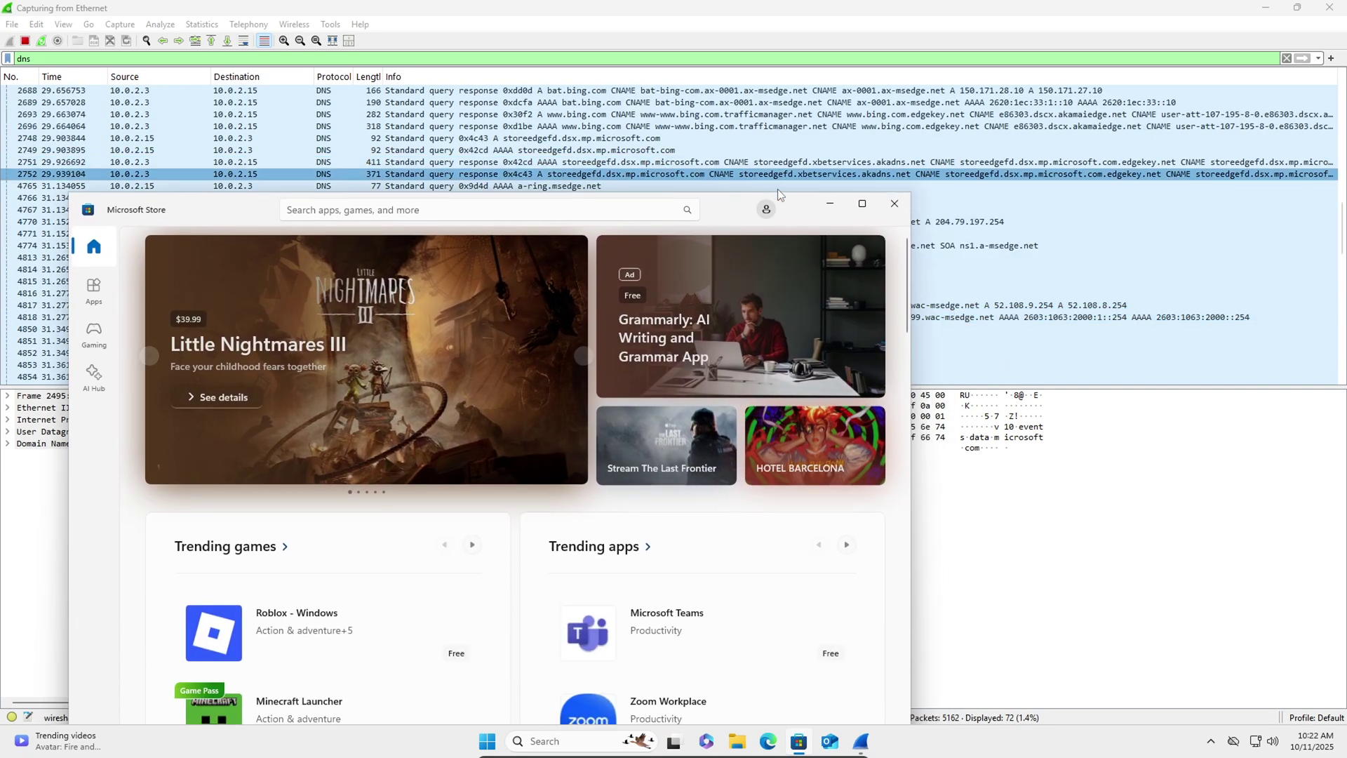
{"action": "left_click", "coordinate": [903, 209]}
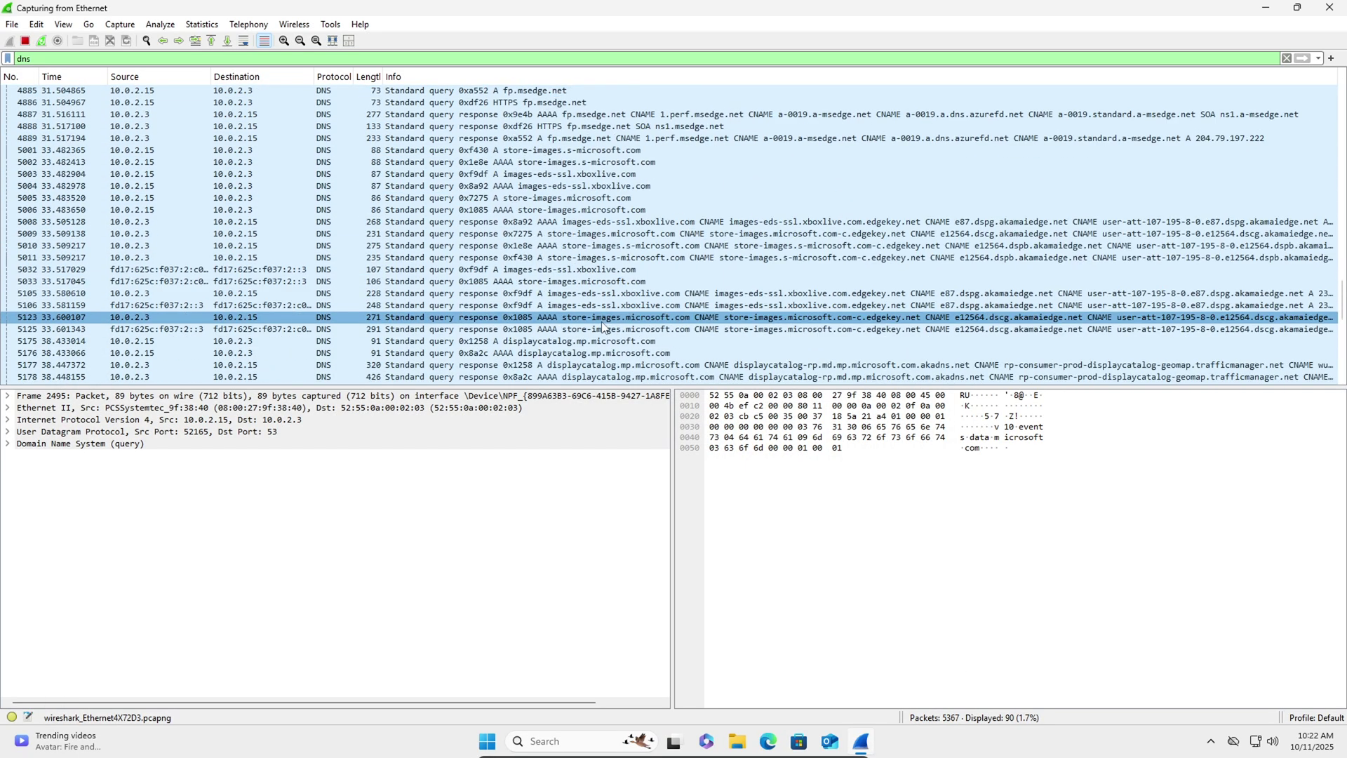
{"action": "scroll", "coordinate": [602, 326], "scroll_direction": "up", "scroll_amount": 3}
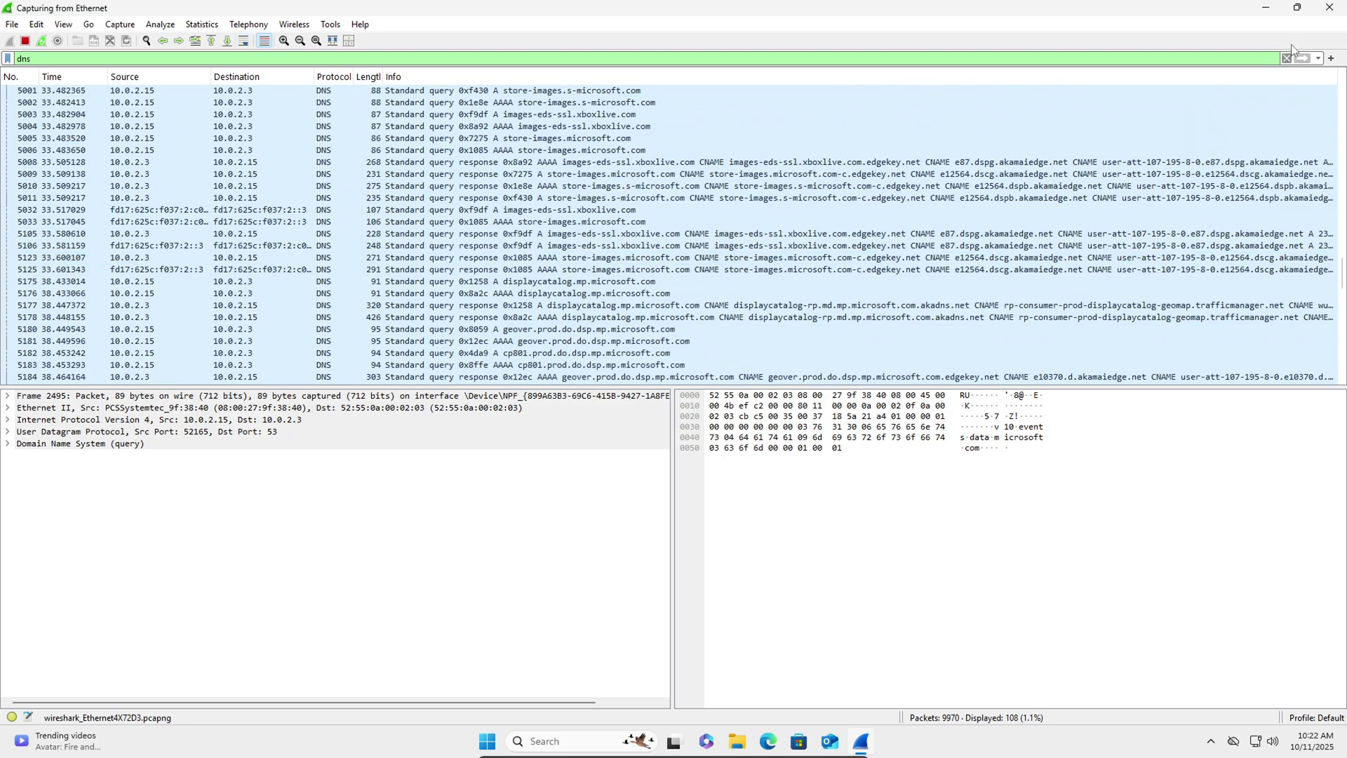
- Launch Process Monitor, accept the license and admin prompt, and widen the Process Name column
{"action": "left_click", "coordinate": [1266, 11]}
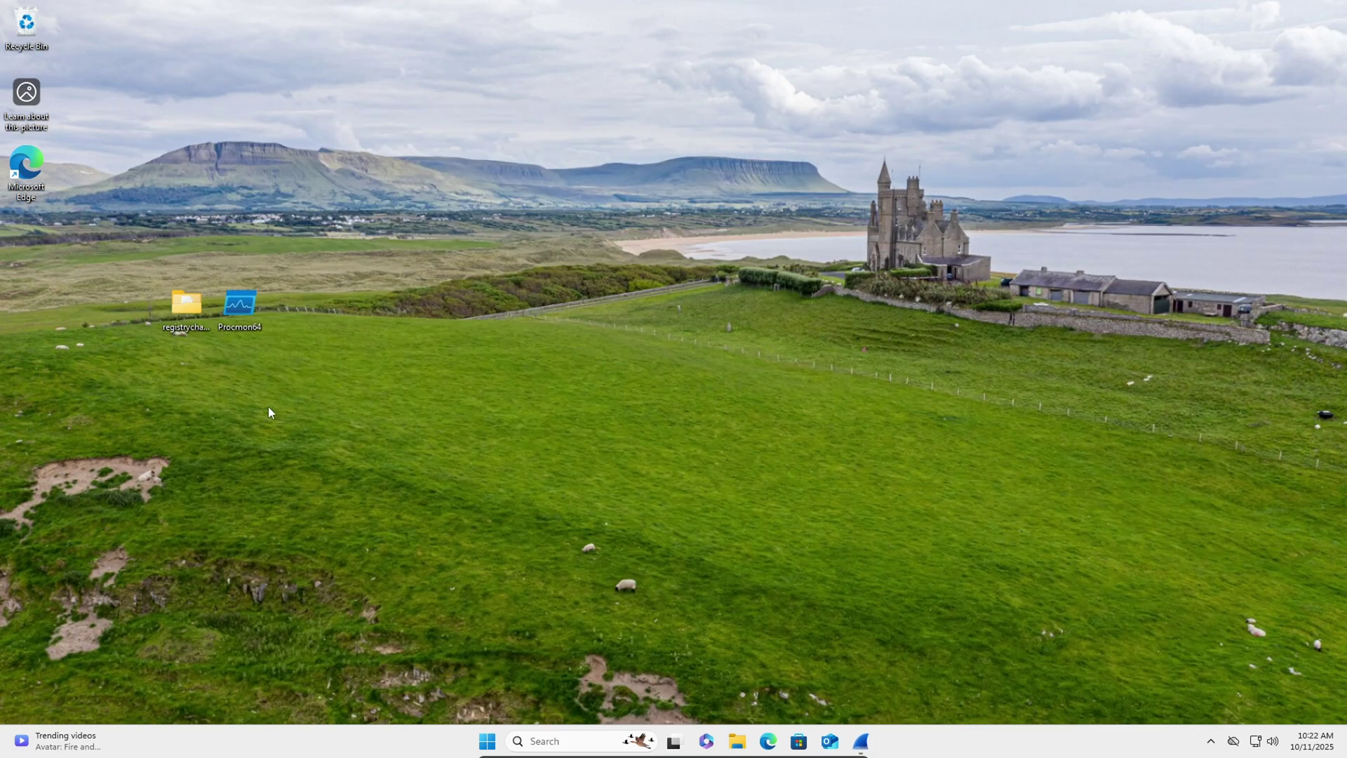
{"action": "double_click", "coordinate": [243, 303]}
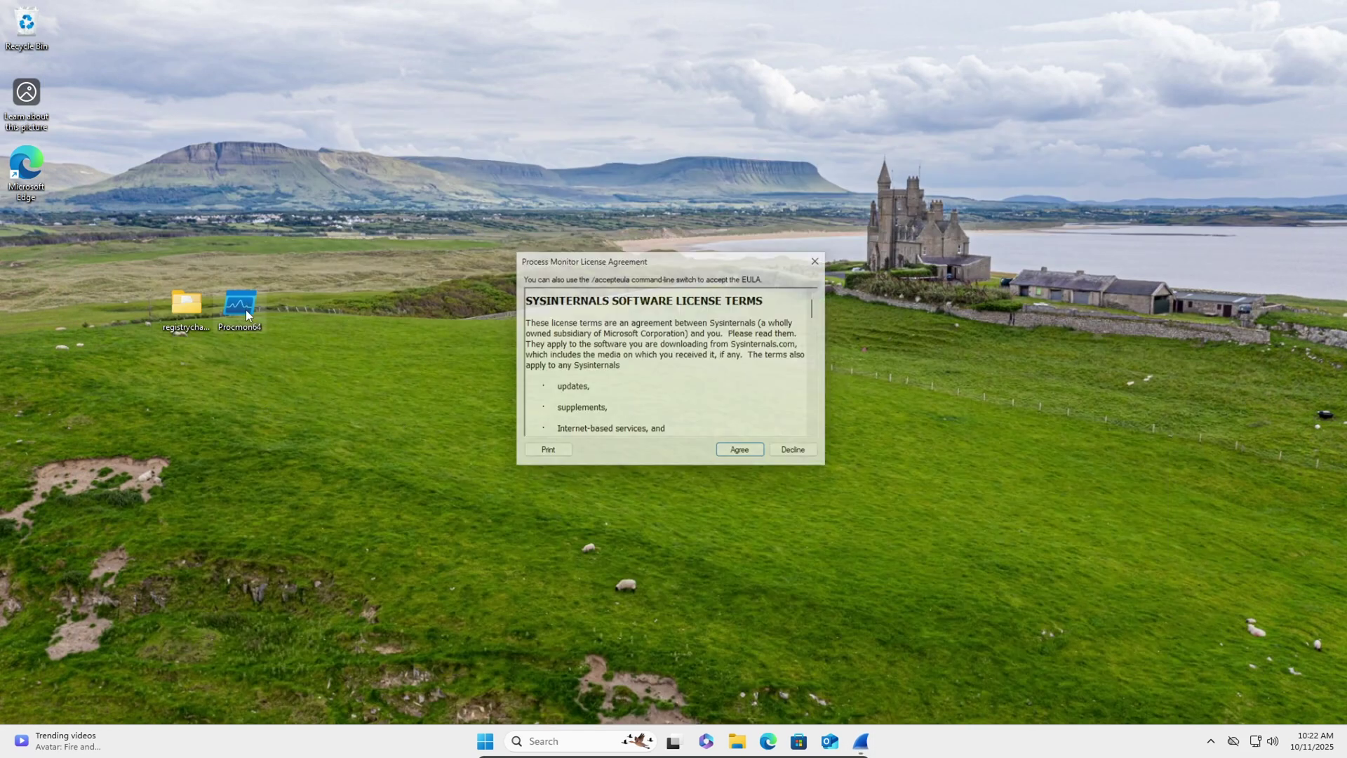
{"action": "left_click", "coordinate": [747, 457]}
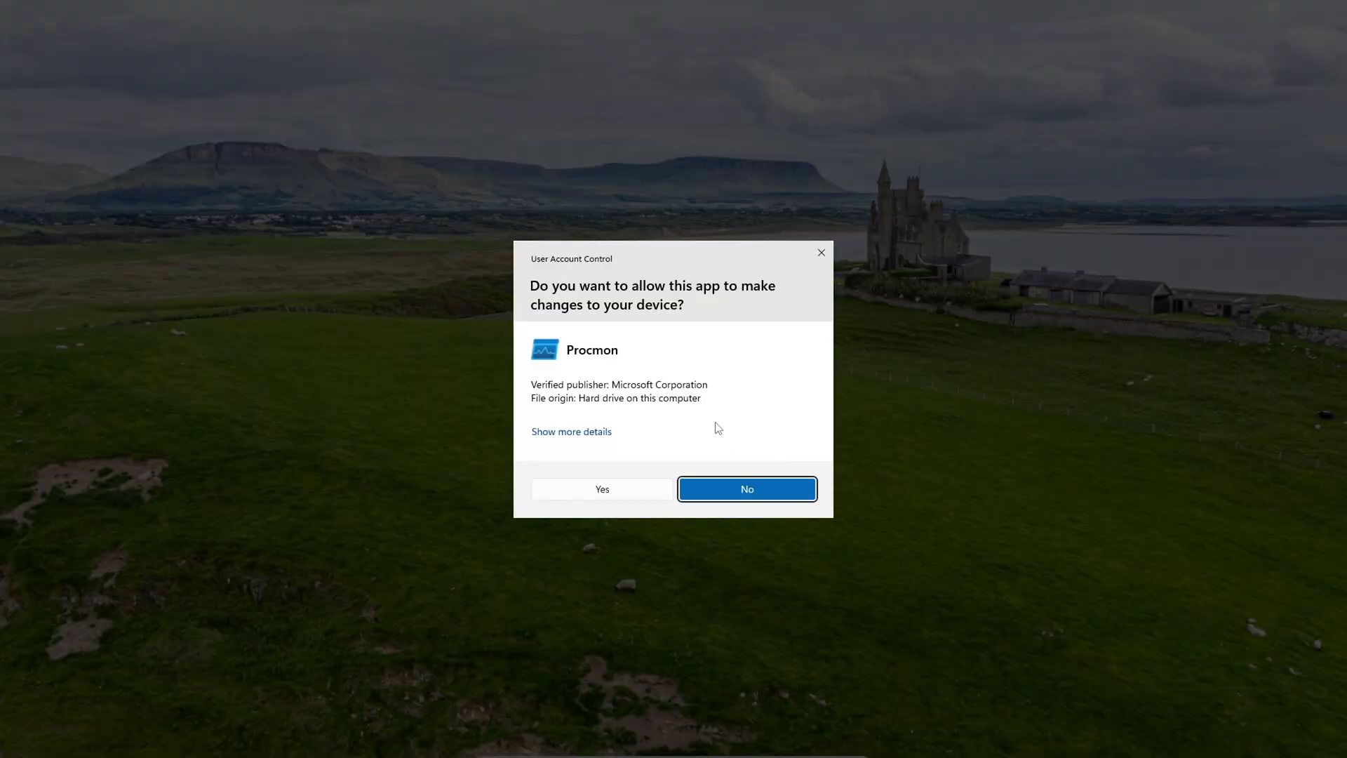
{"action": "left_click", "coordinate": [640, 491]}
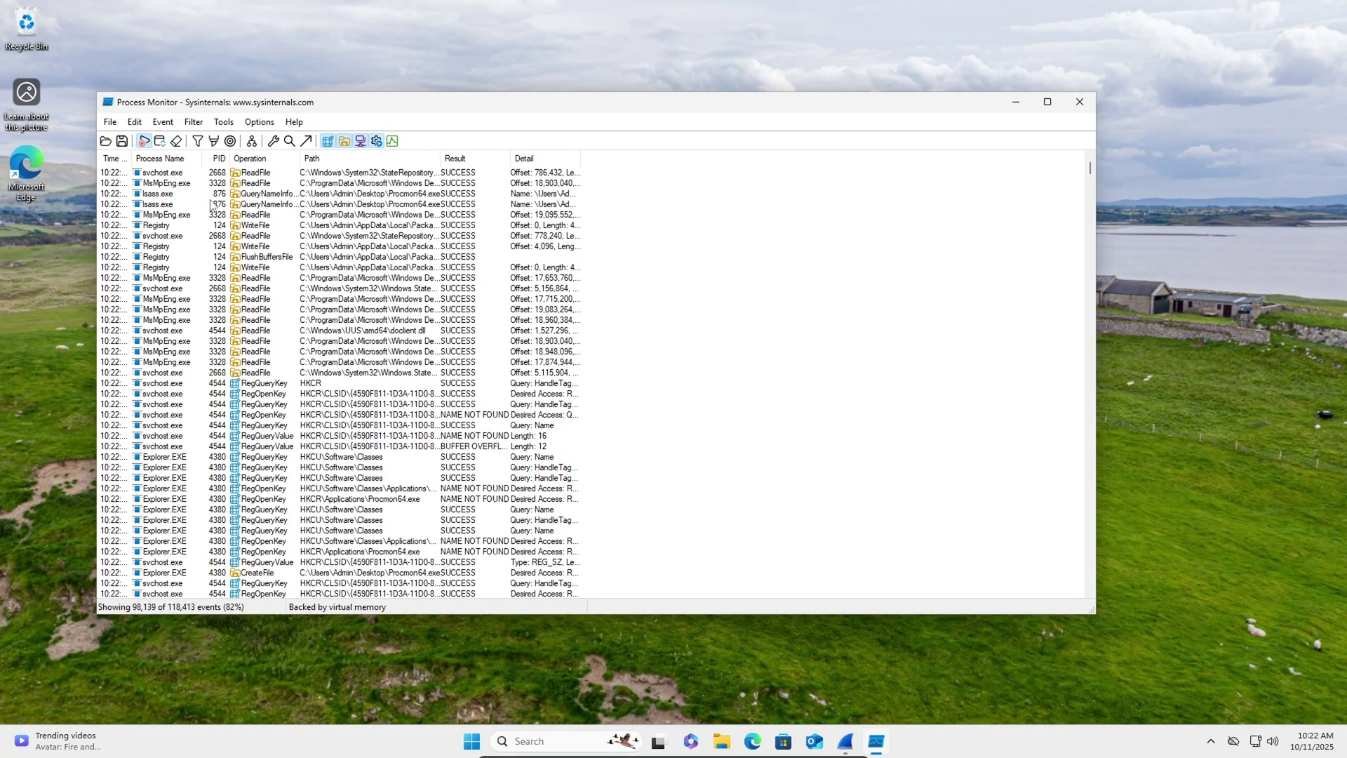
{"action": "left_click_drag", "start_coordinate": [200, 153], "coordinate": [309, 172]}
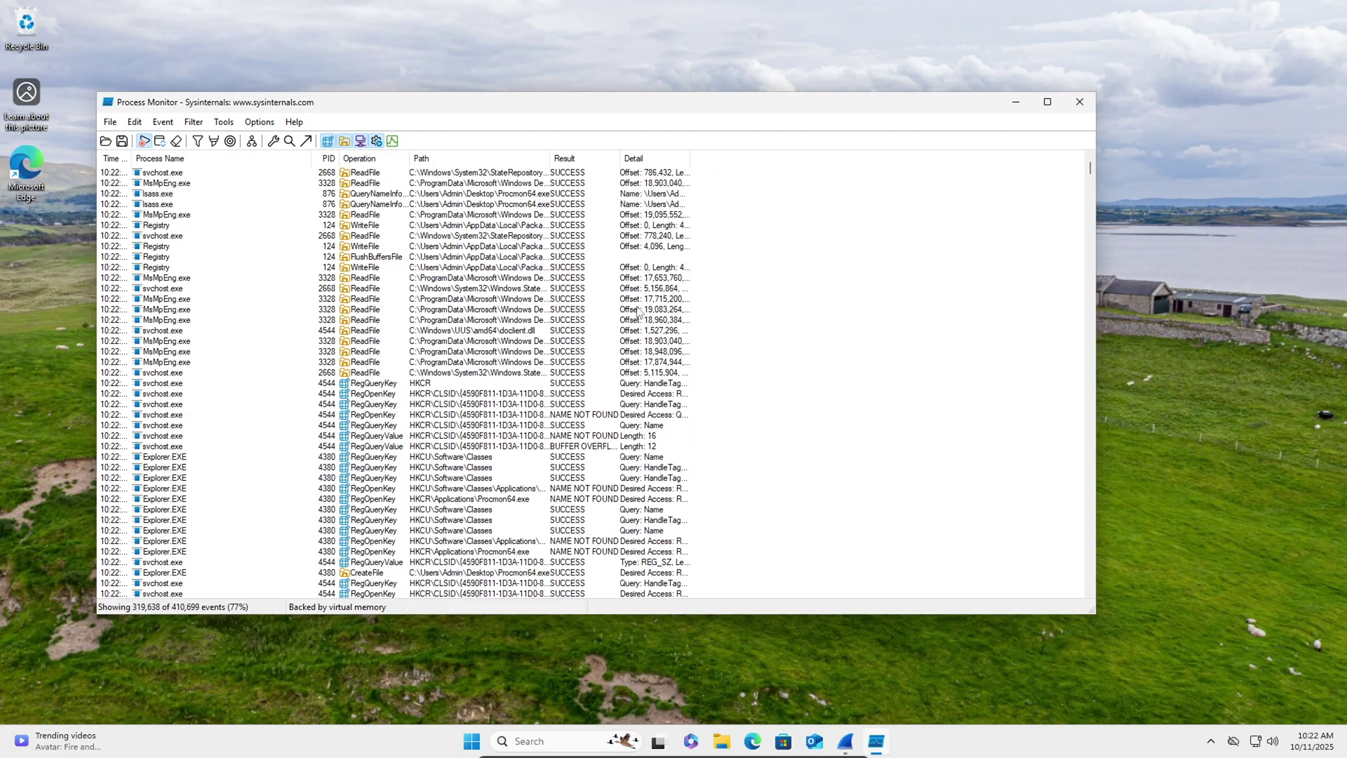
- Browse the events and select an MsMpEng registry close and an svchost registry query
{"action": "scroll", "coordinate": [433, 441], "scroll_direction": "down", "scroll_amount": 8}
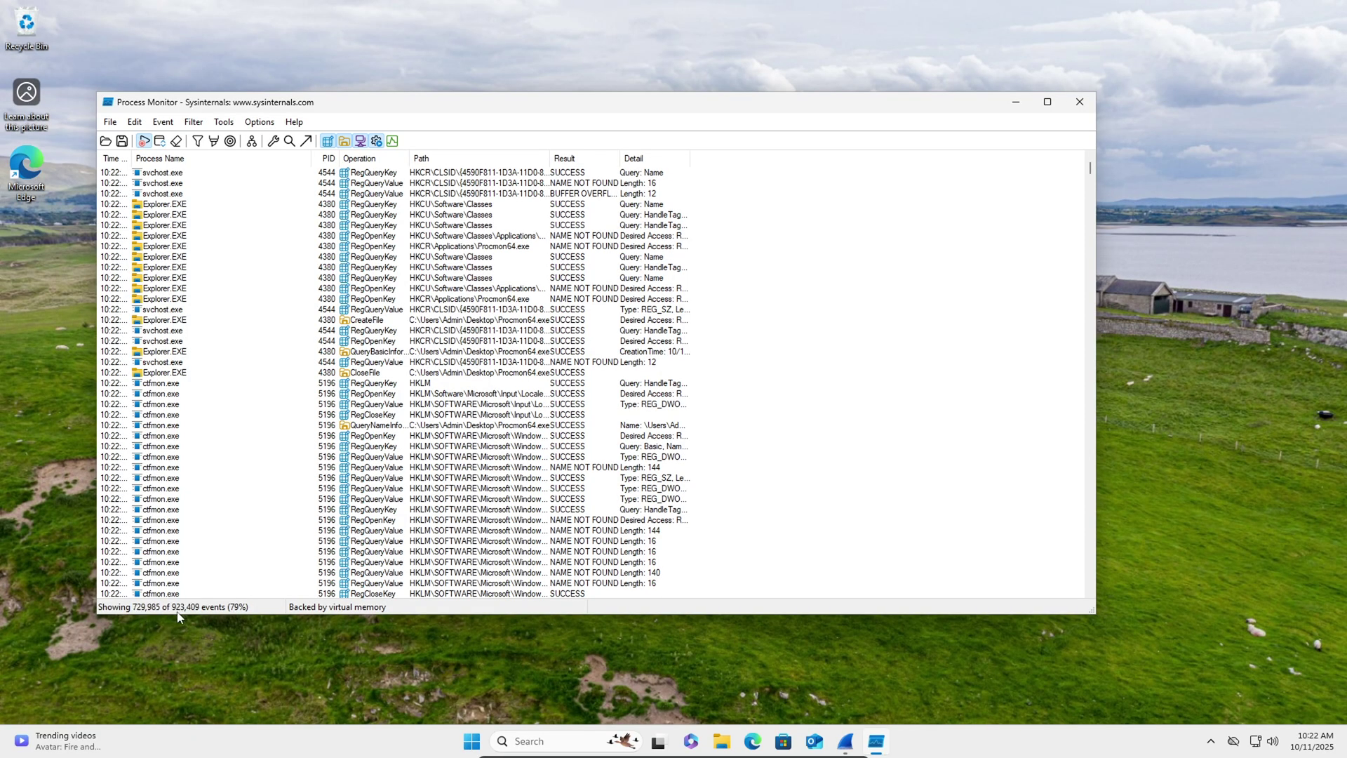
{"action": "scroll", "coordinate": [475, 437], "scroll_direction": "down", "scroll_amount": 10}
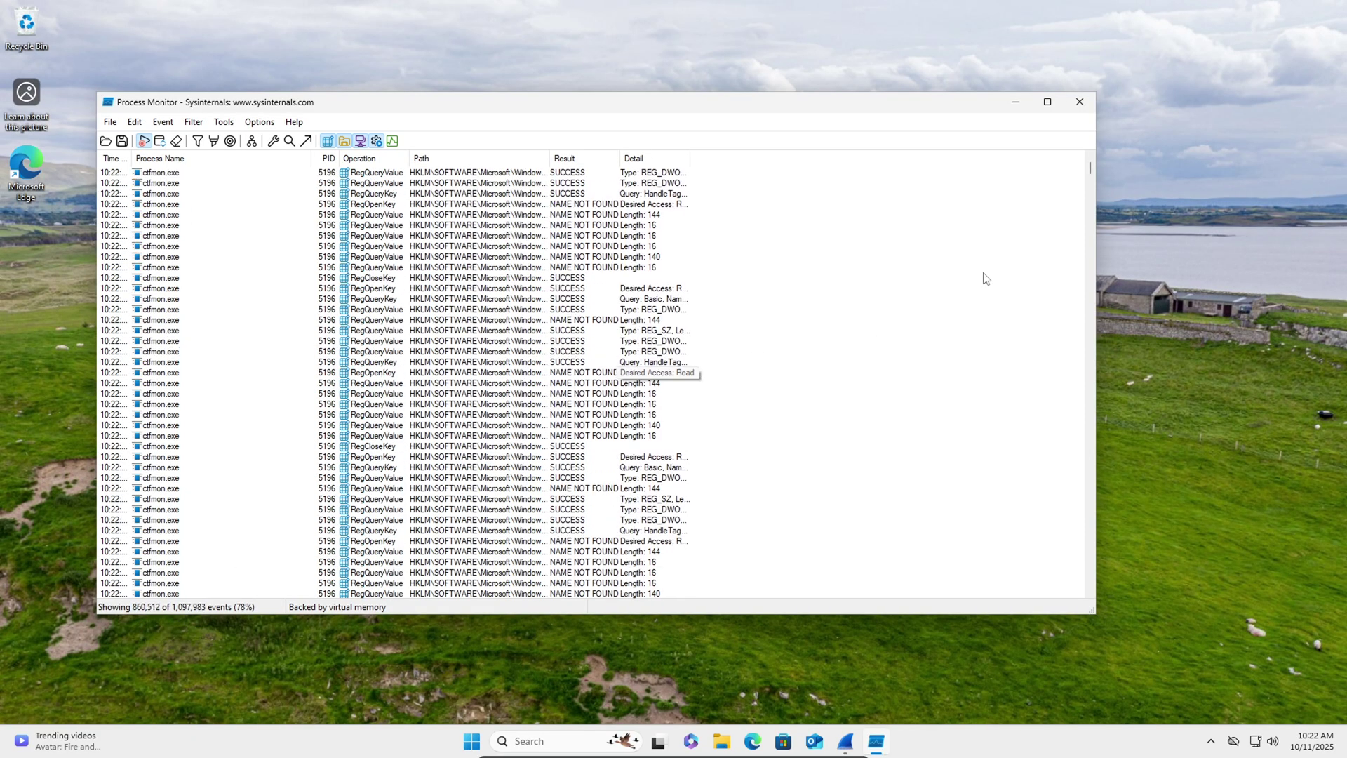
{"action": "left_click_drag", "start_coordinate": [1087, 175], "coordinate": [1086, 200]}
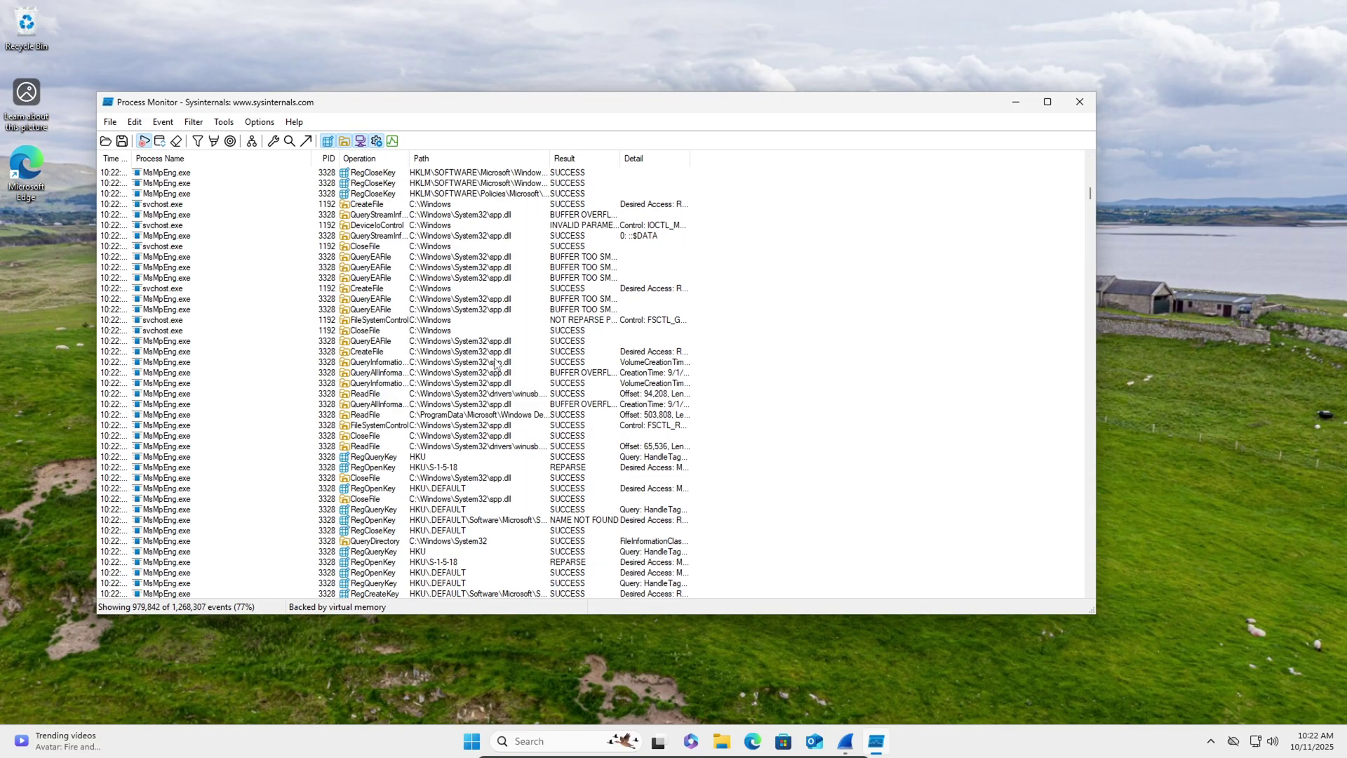
{"action": "scroll", "coordinate": [477, 337], "scroll_direction": "up", "scroll_amount": 5}
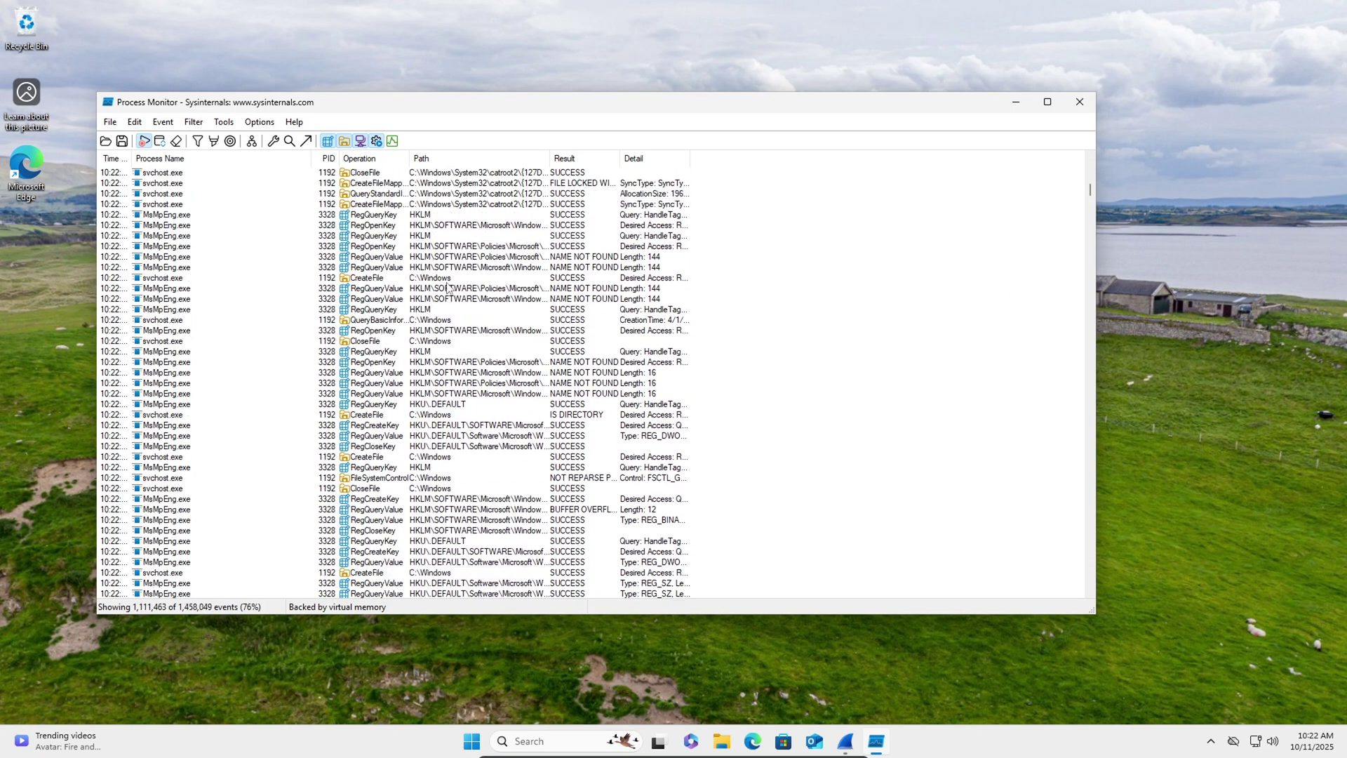
{"action": "scroll", "coordinate": [456, 336], "scroll_direction": "down", "scroll_amount": 20}
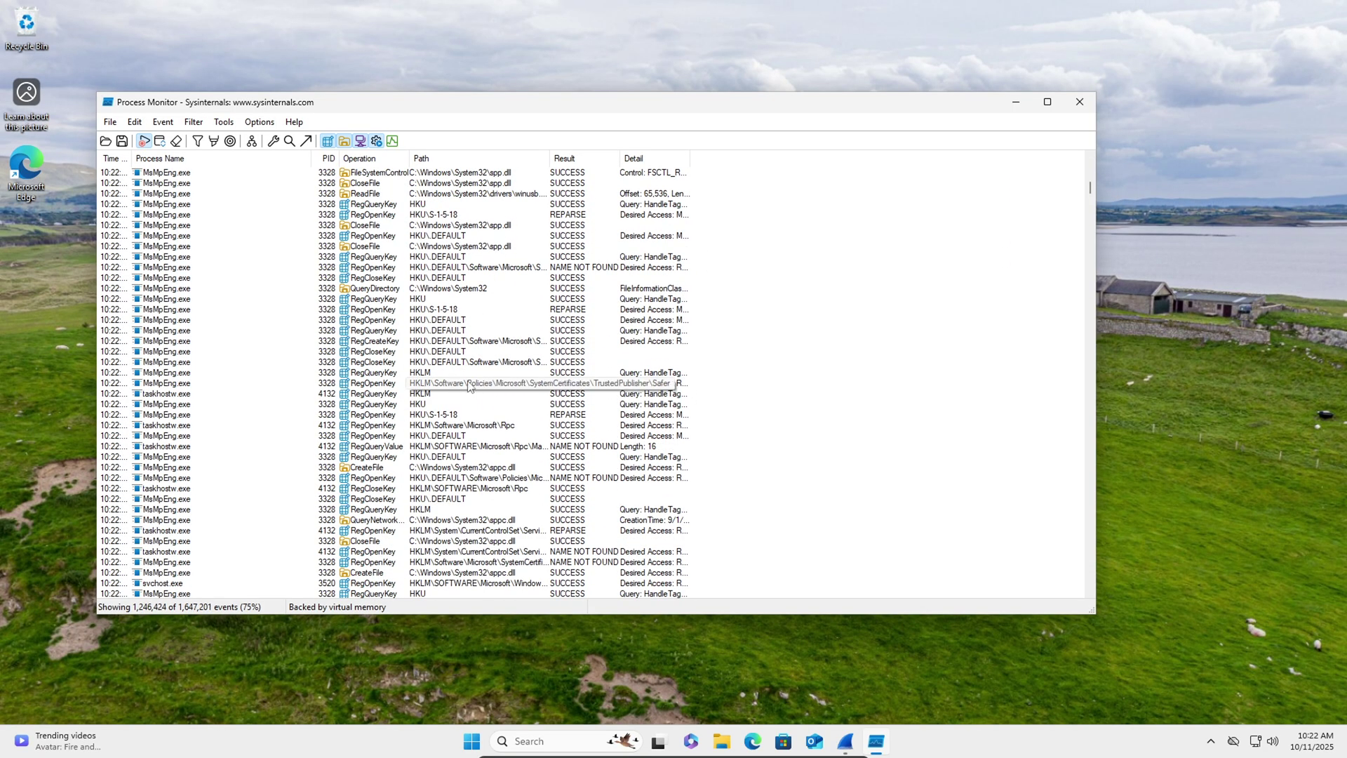
{"action": "scroll", "coordinate": [469, 386], "scroll_direction": "down", "scroll_amount": 8}
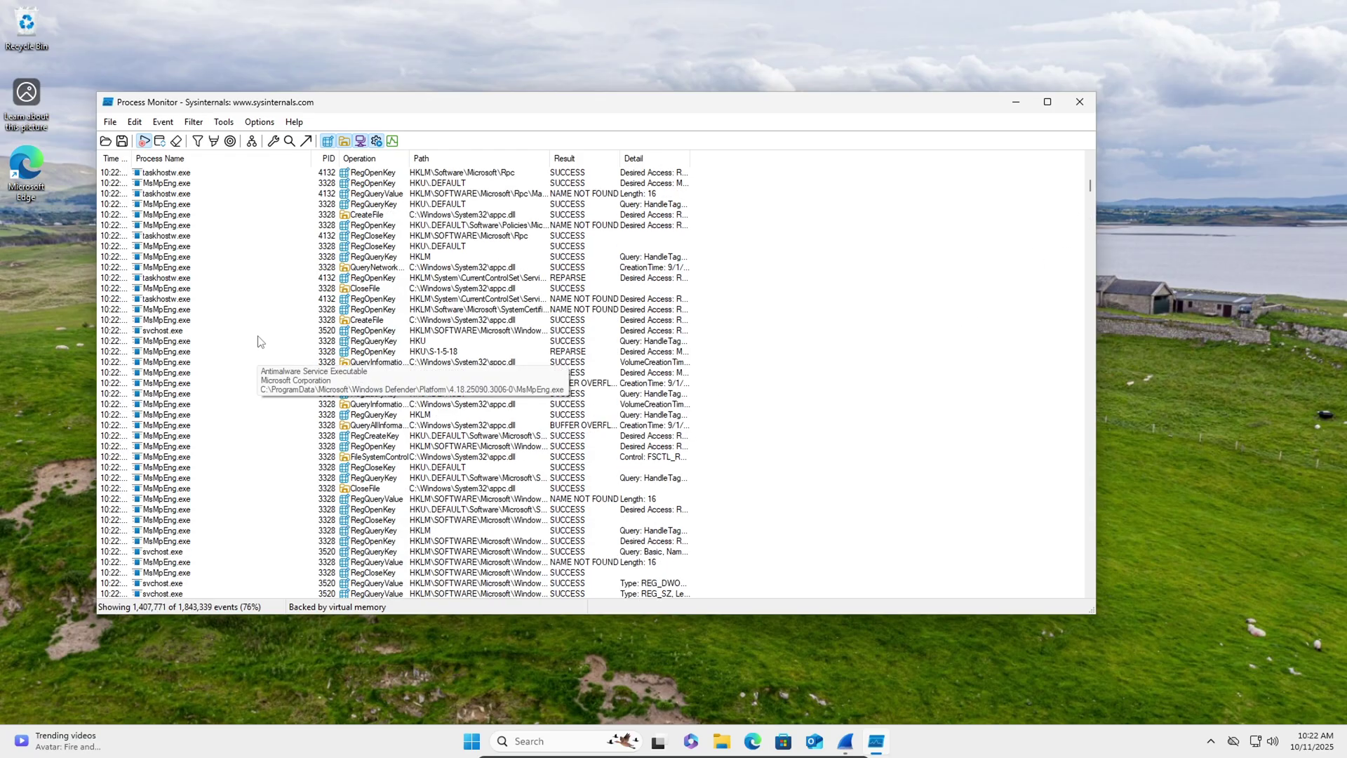
{"action": "scroll", "coordinate": [211, 379], "scroll_direction": "up", "scroll_amount": 2}
{"action": "scroll", "coordinate": [210, 337], "scroll_direction": "up", "scroll_amount": 3}
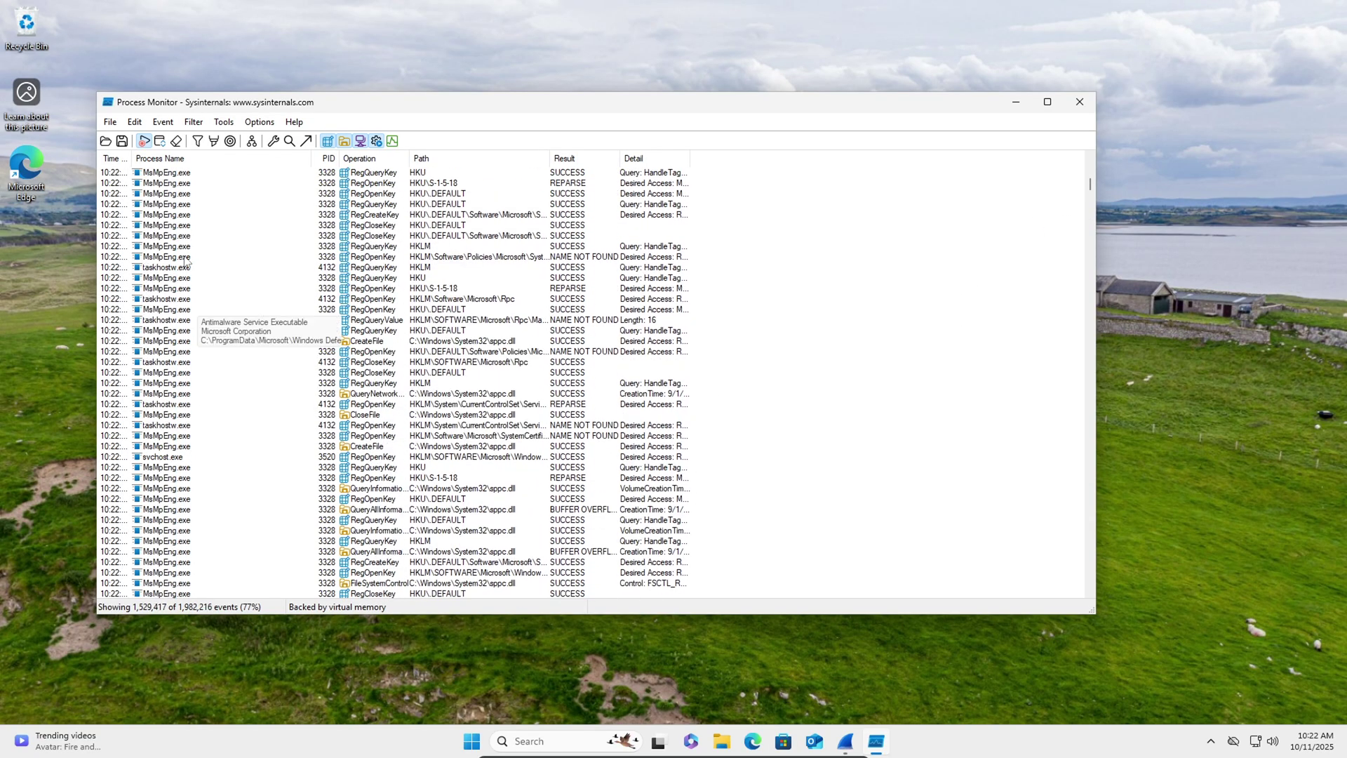
{"action": "left_click", "coordinate": [154, 225]}
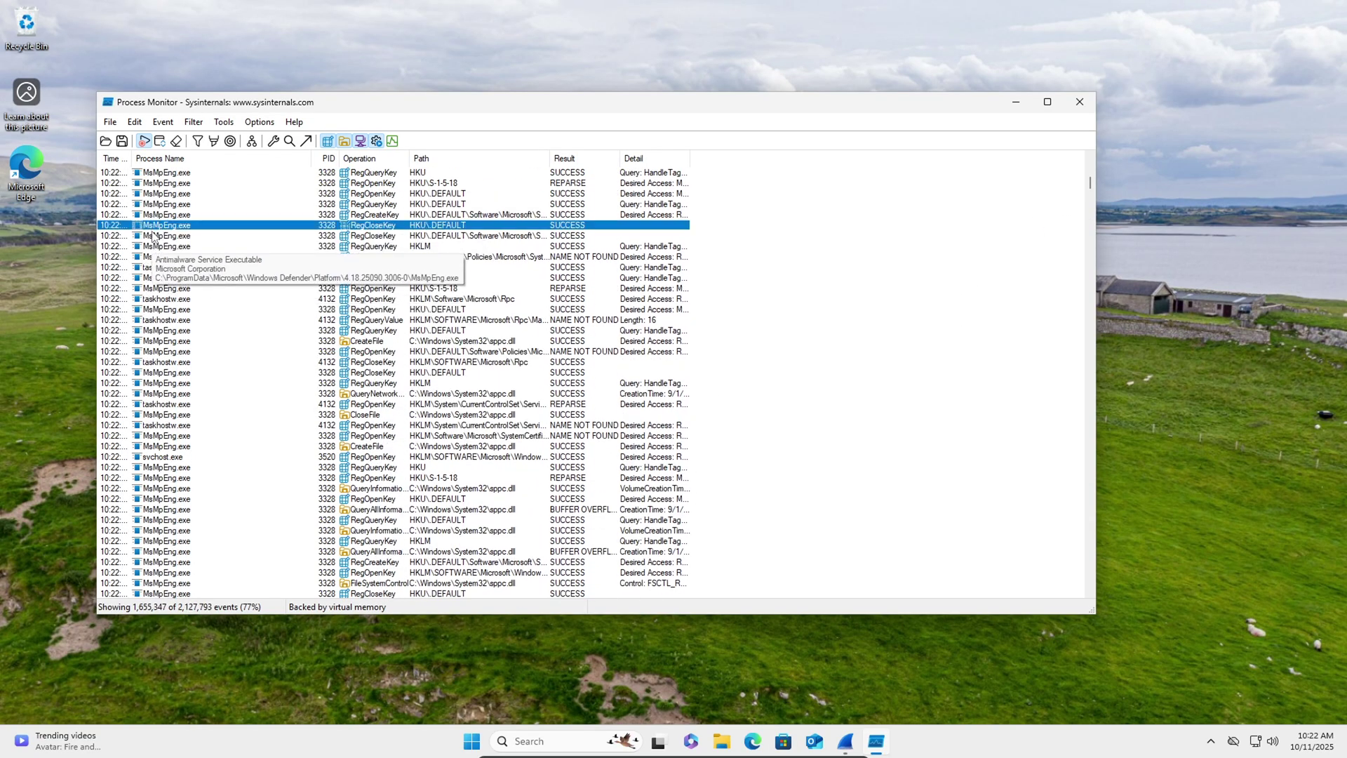
{"action": "scroll", "coordinate": [211, 379], "scroll_direction": "up", "scroll_amount": 5}
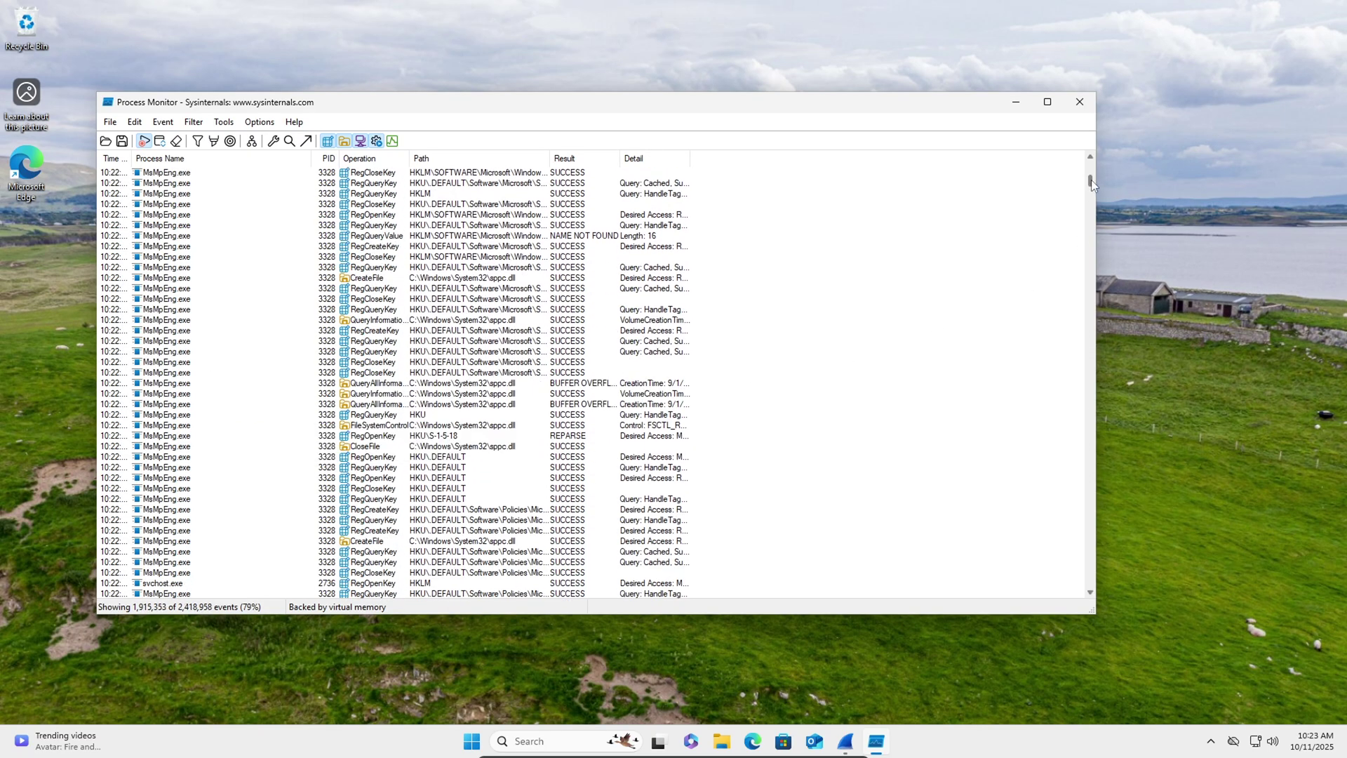
{"action": "left_click_drag", "start_coordinate": [1091, 183], "coordinate": [1092, 198]}
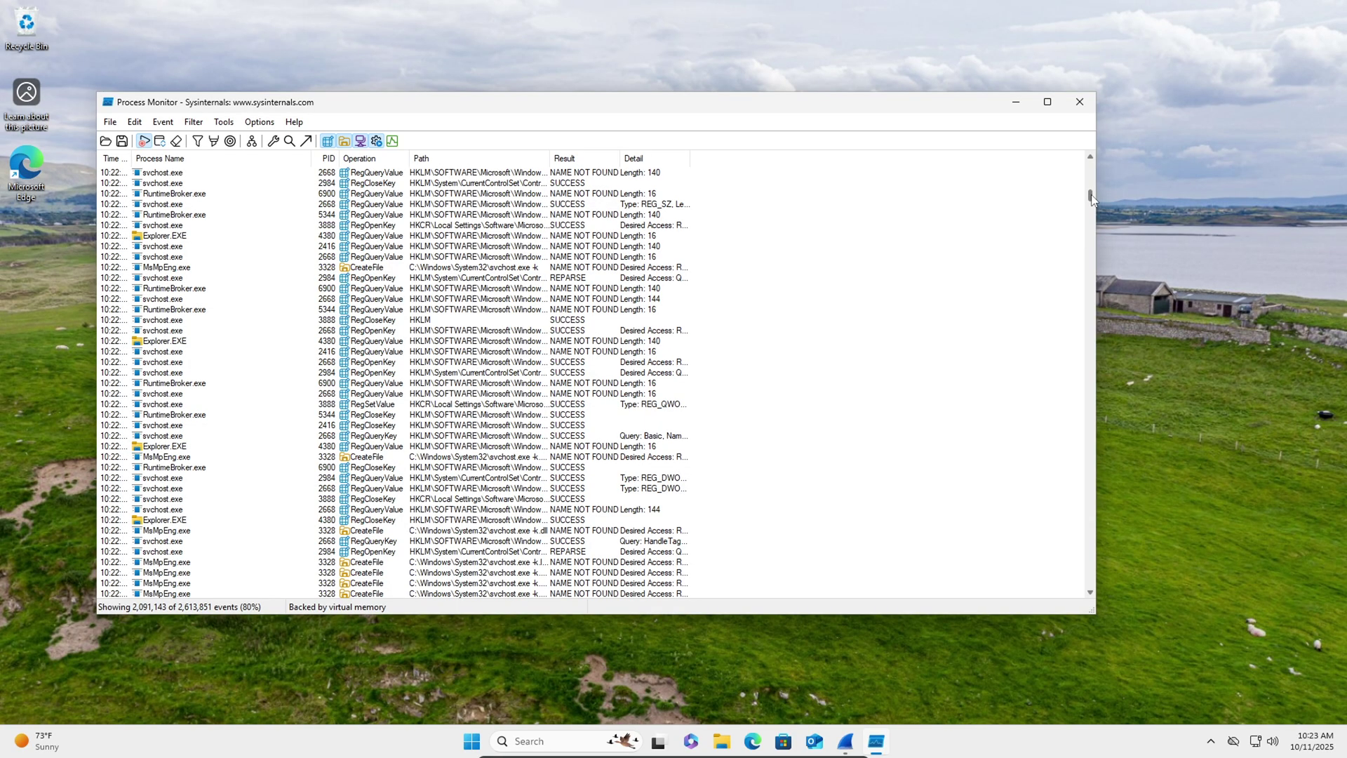
{"action": "left_click", "coordinate": [167, 247]}
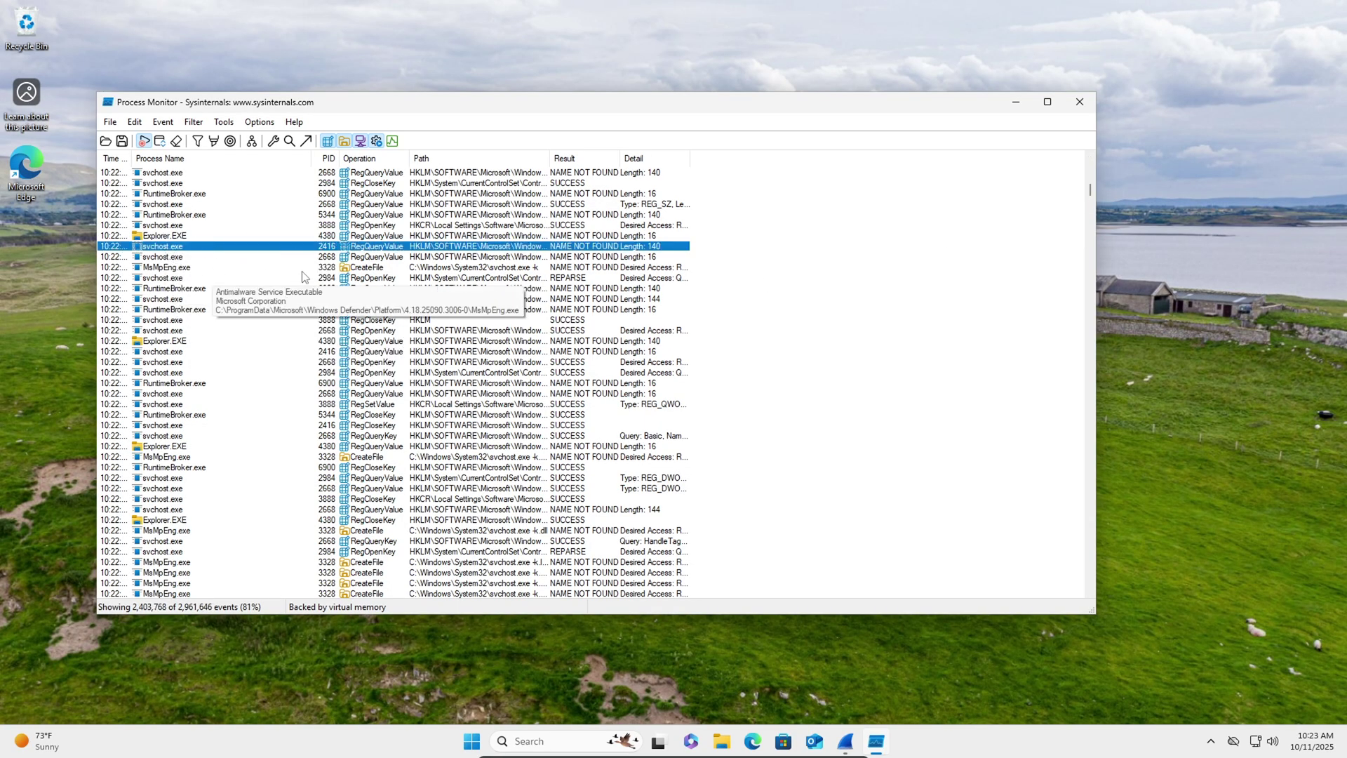
- Scroll further through the events and select the msedgewebview2.exe WriteFile event
{"action": "scroll", "coordinate": [201, 343], "scroll_direction": "up", "scroll_amount": 6}
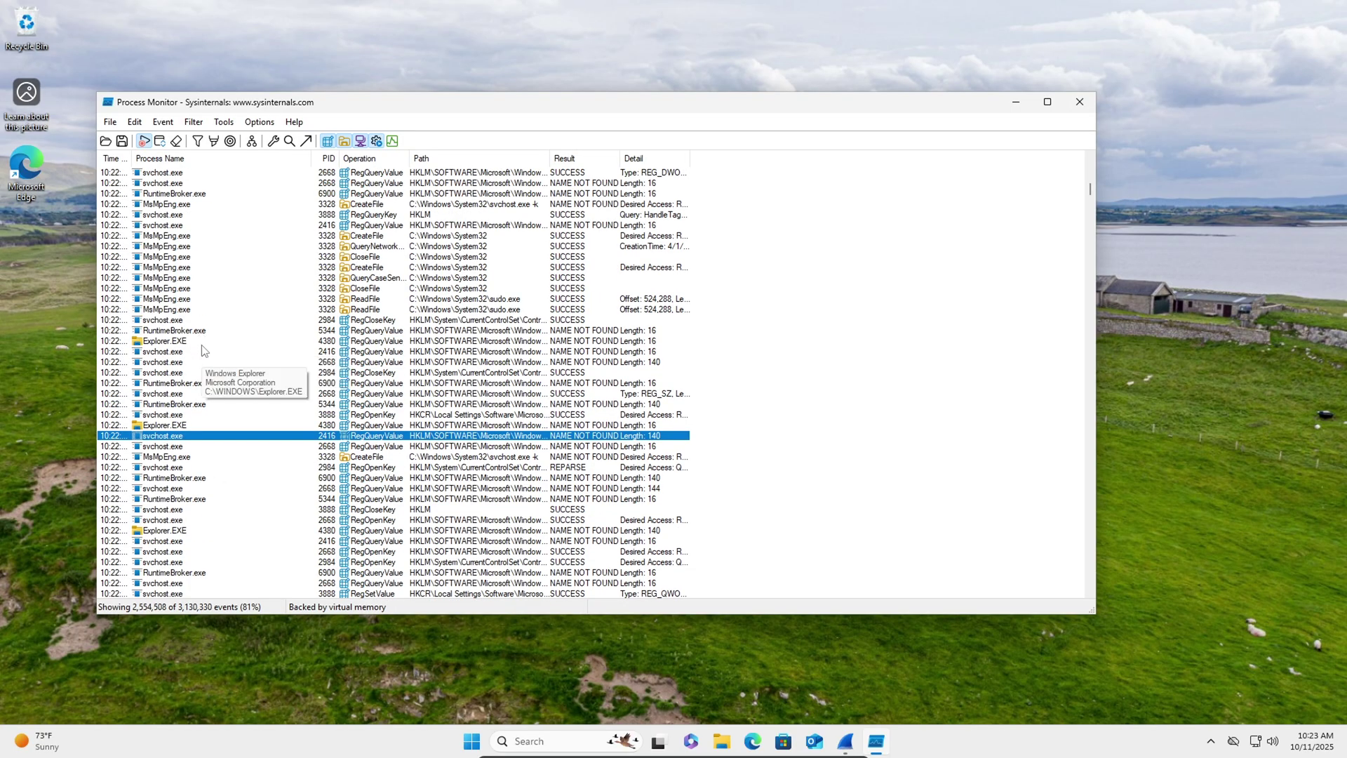
{"action": "scroll", "coordinate": [266, 343], "scroll_direction": "down", "scroll_amount": 1}
{"action": "scroll", "coordinate": [250, 368], "scroll_direction": "down", "scroll_amount": 12}
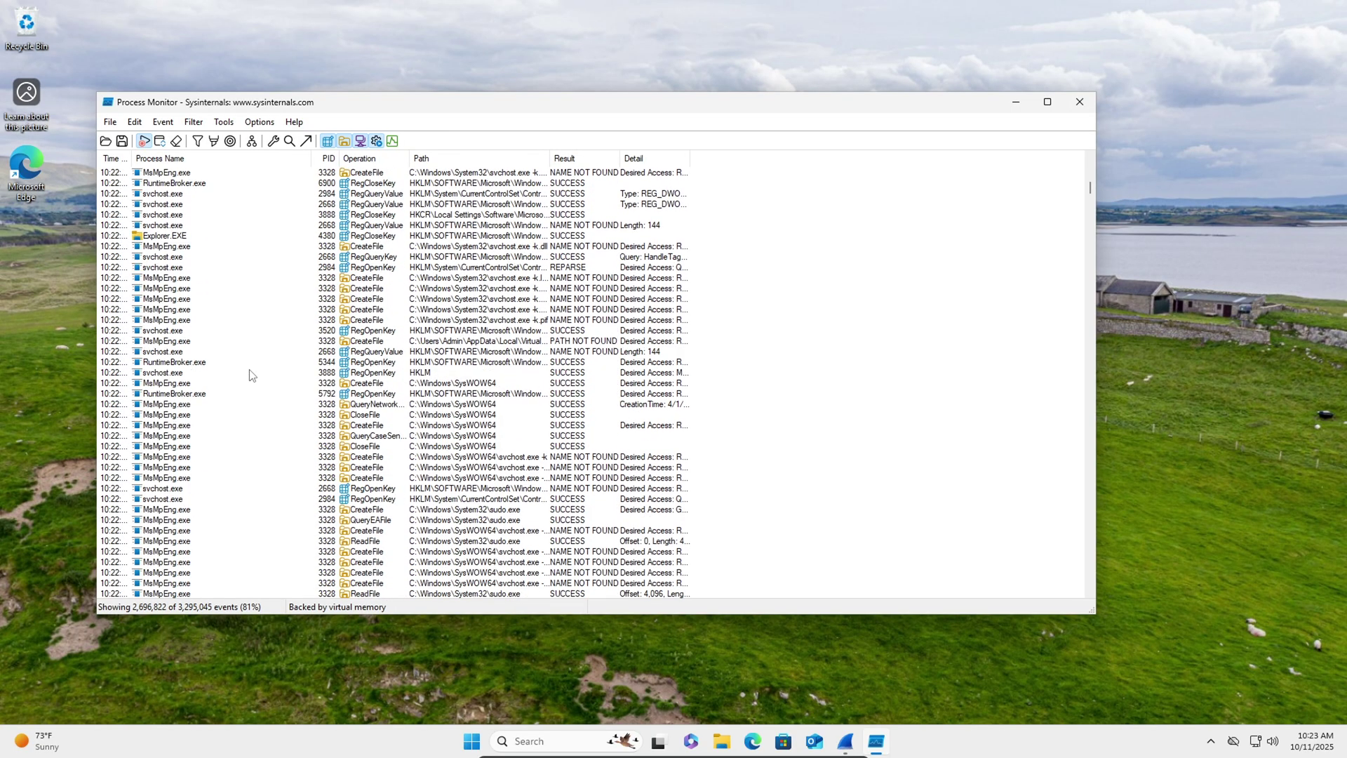
{"action": "scroll", "coordinate": [214, 356], "scroll_direction": "down", "scroll_amount": 15}
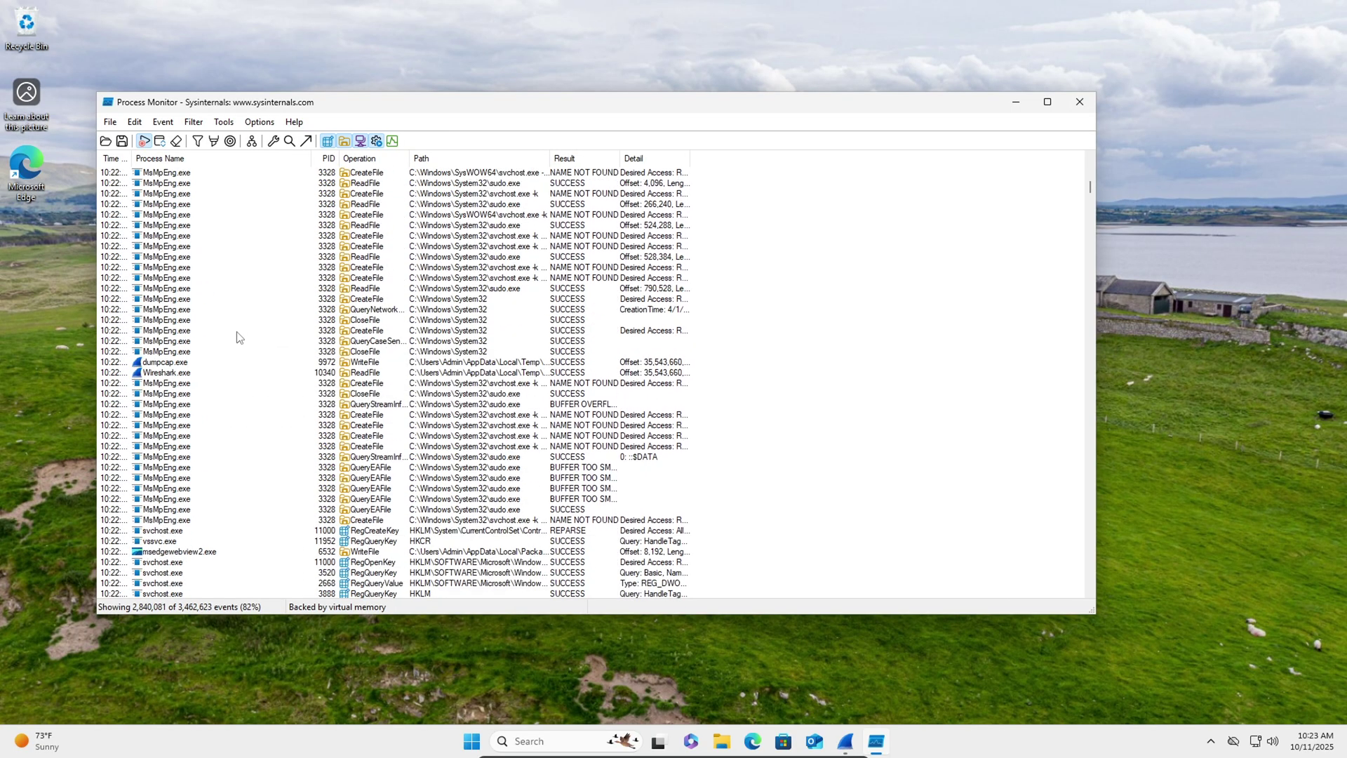
{"action": "scroll", "coordinate": [252, 405], "scroll_direction": "down", "scroll_amount": 3}
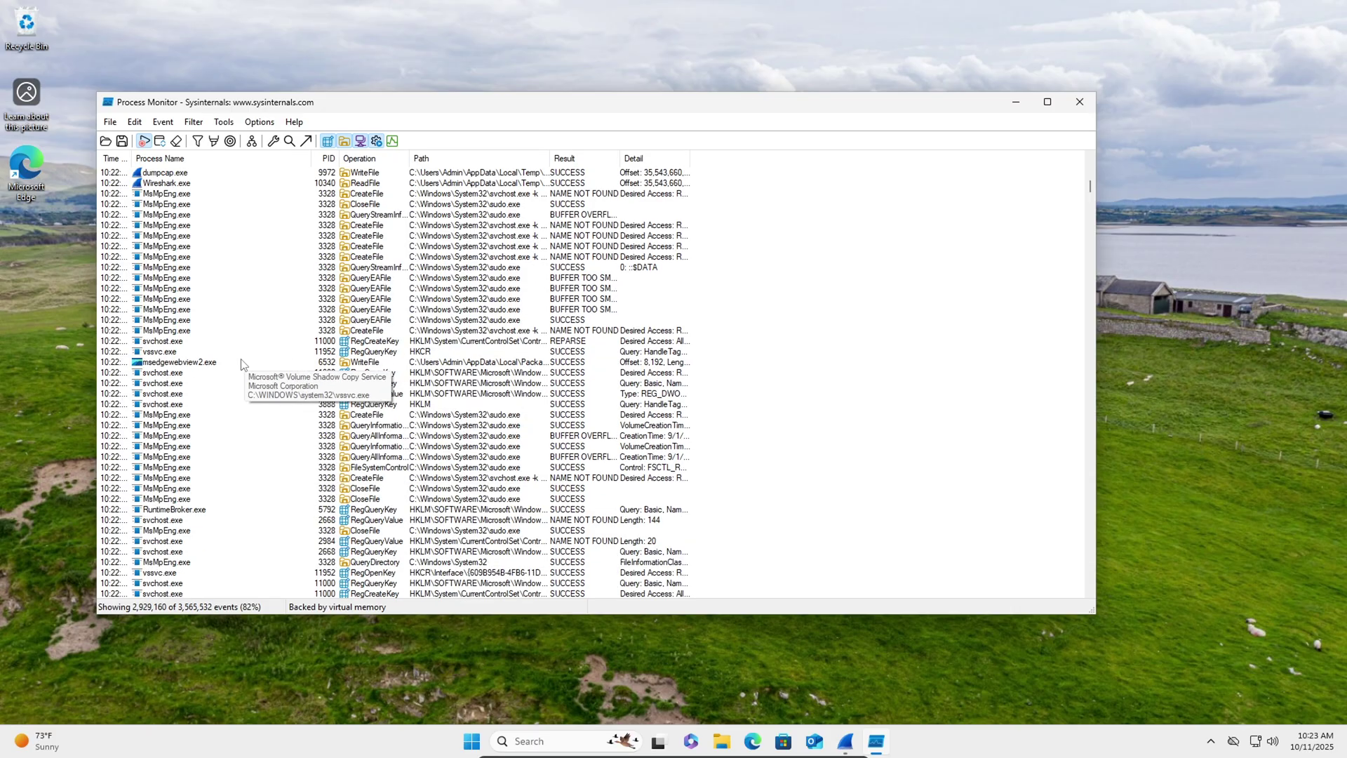
{"action": "left_click", "coordinate": [179, 363]}
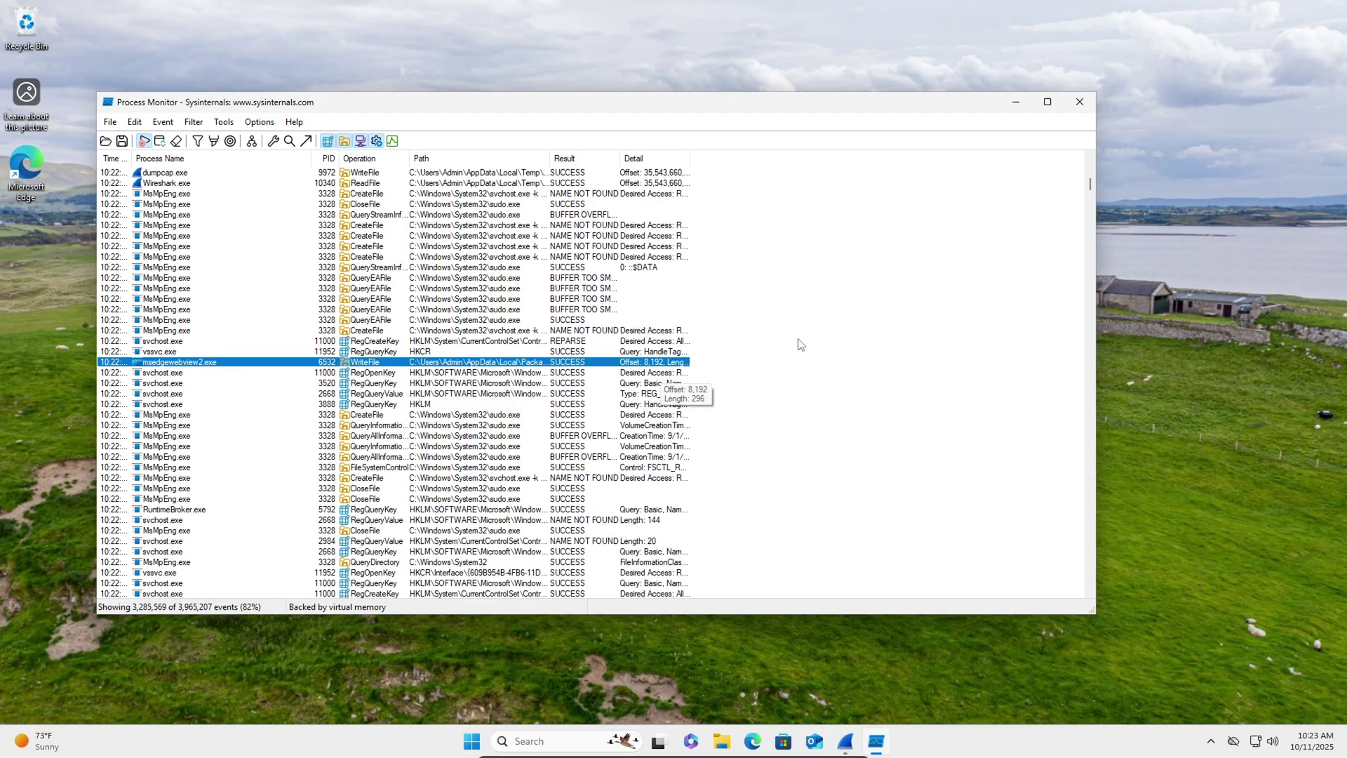
{"action": "scroll", "coordinate": [806, 343], "scroll_direction": "down", "scroll_amount": 15}
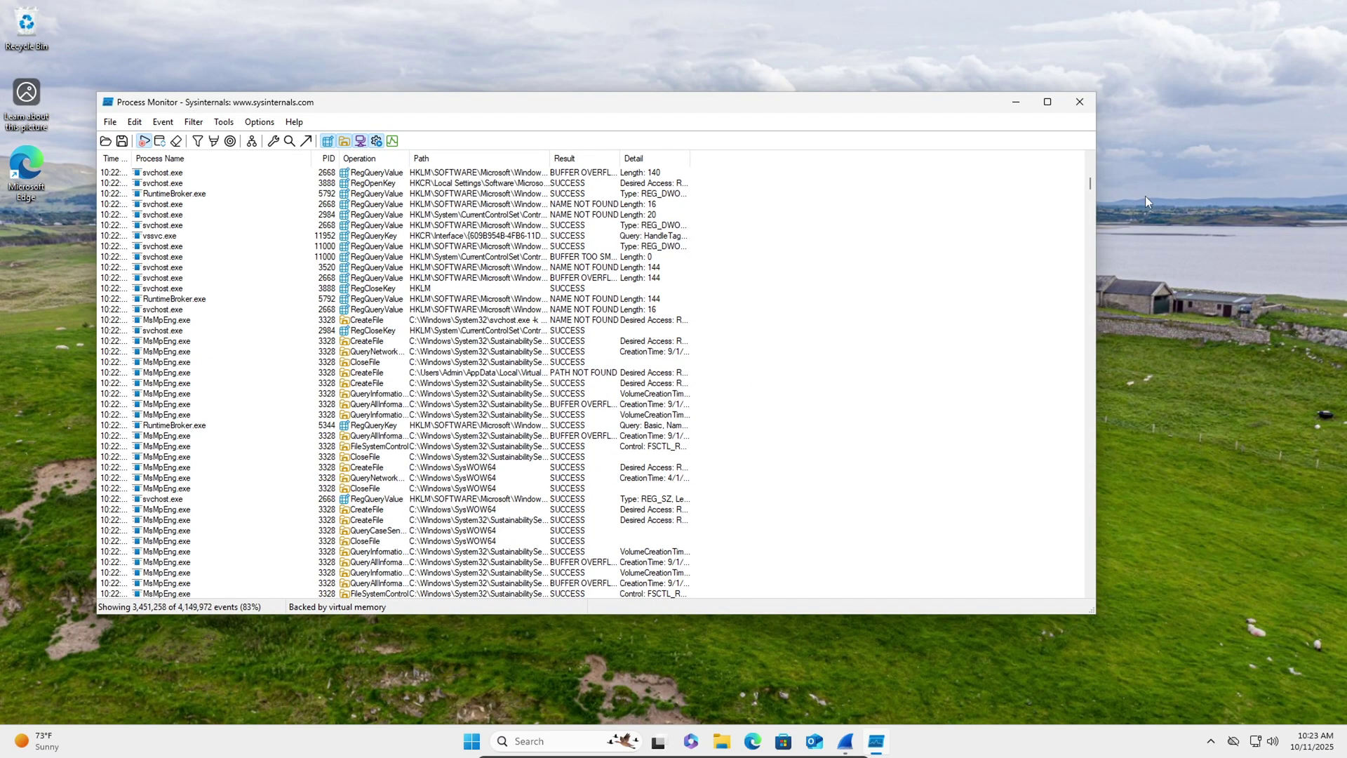
{"action": "left_click_drag", "start_coordinate": [1089, 188], "coordinate": [1067, 556]}
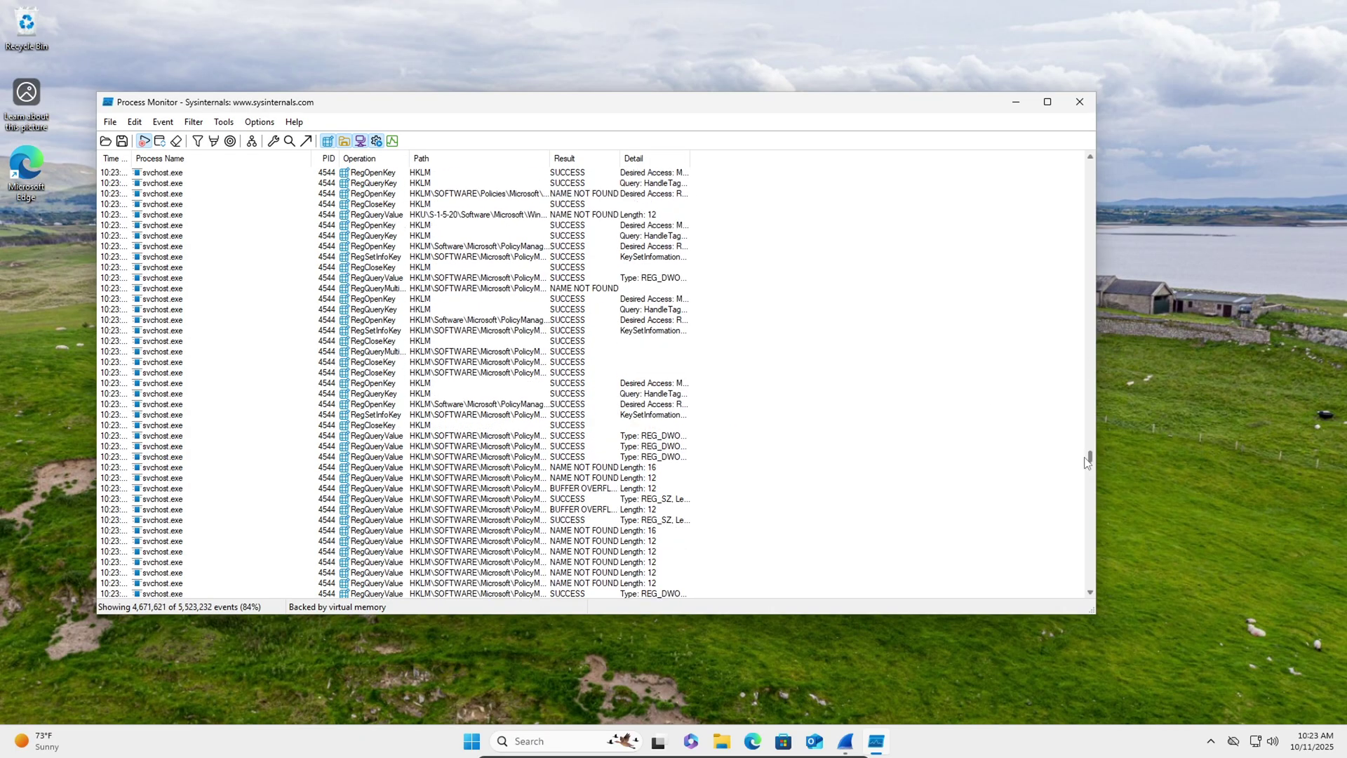
{"action": "left_click_drag", "start_coordinate": [1090, 458], "coordinate": [1089, 167]}
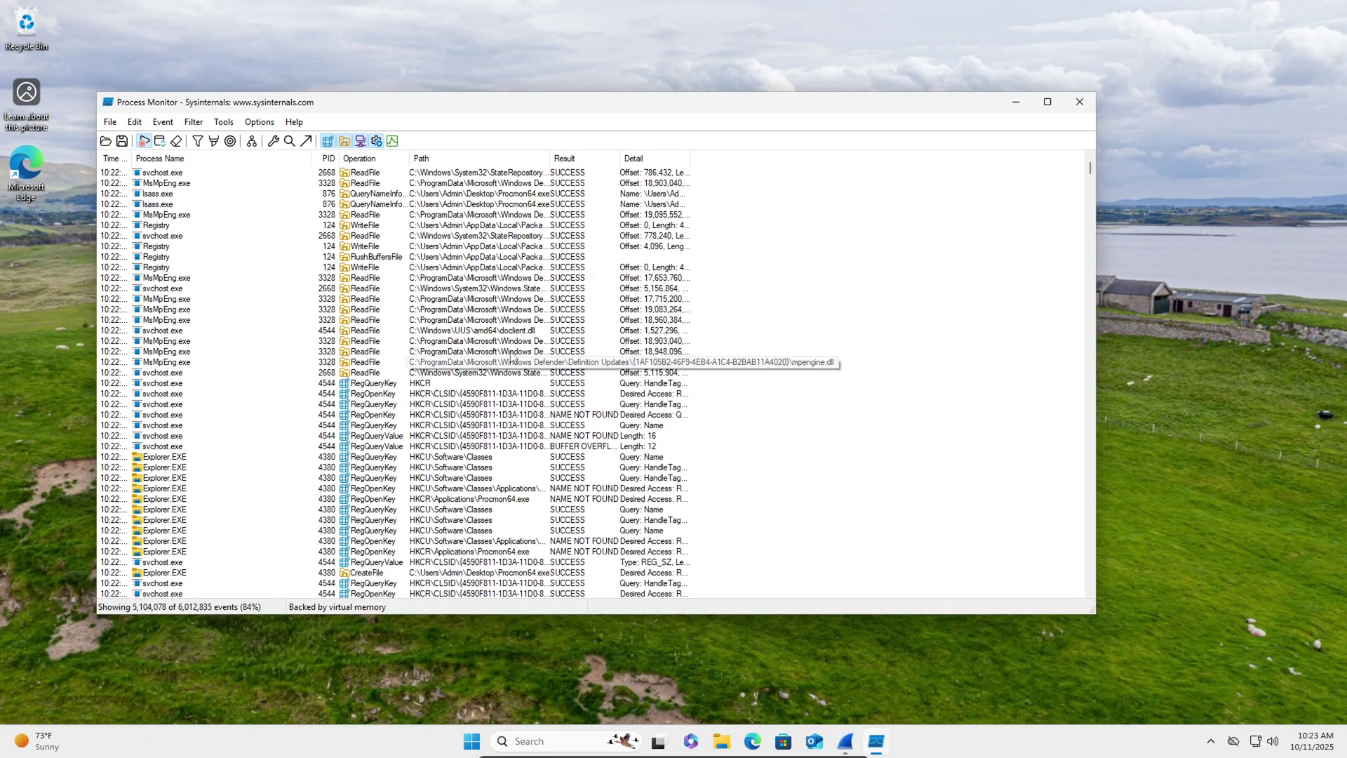
- Close Process Monitor and bring the Wireshark DNS capture back into view
{"action": "left_click", "coordinate": [1077, 106]}
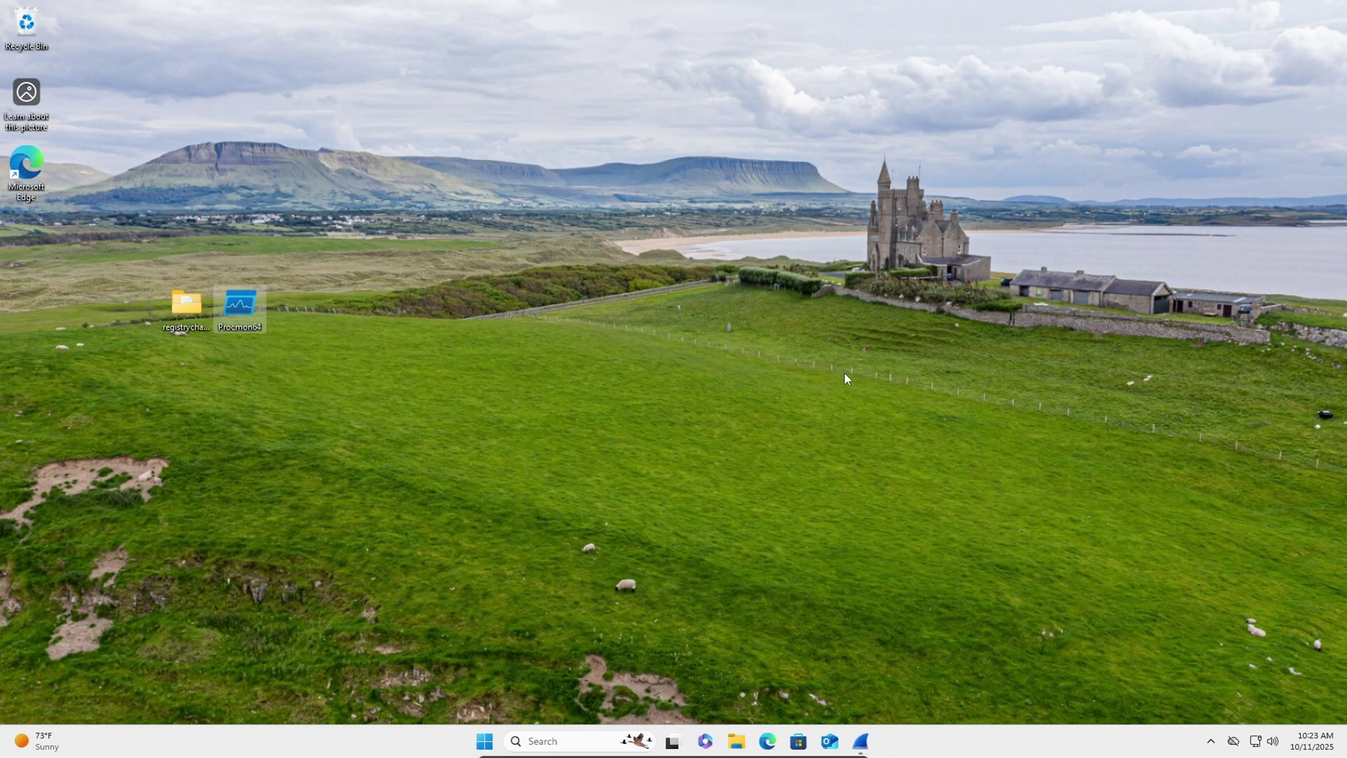
{"action": "left_click", "coordinate": [862, 742]}
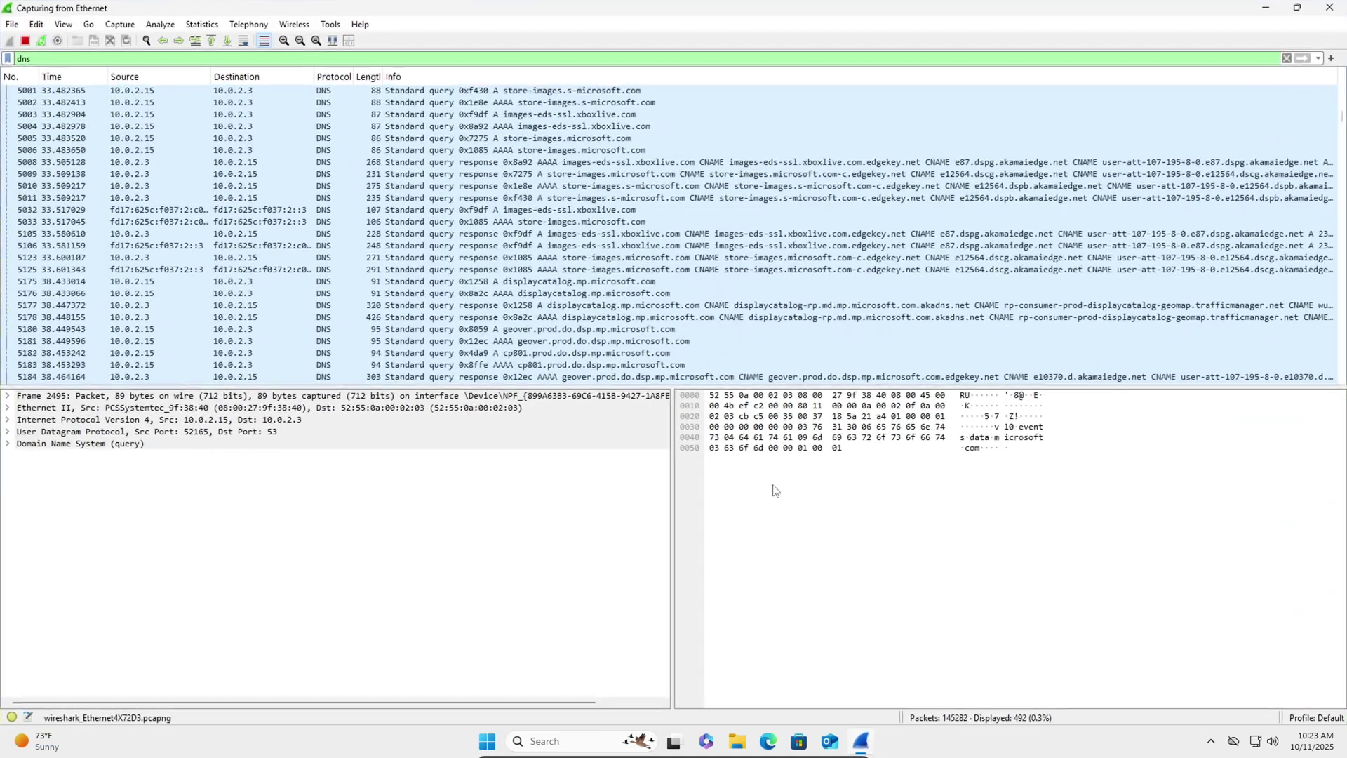
{"action": "left_click_drag", "start_coordinate": [1340, 128], "coordinate": [1333, 376]}
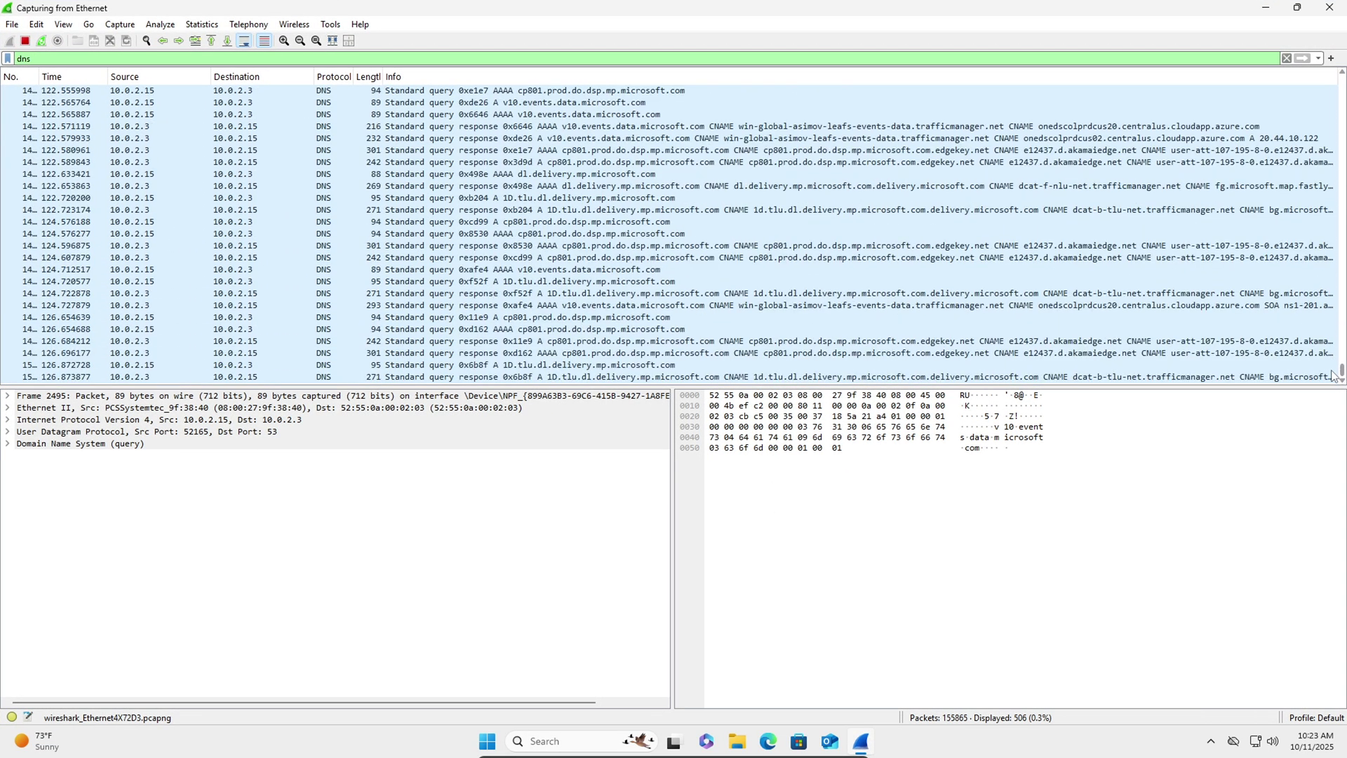
- Scroll back through the DNS packets, then stop and quit Wireshark without saving
{"action": "scroll", "coordinate": [718, 310], "scroll_direction": "up", "scroll_amount": 7}
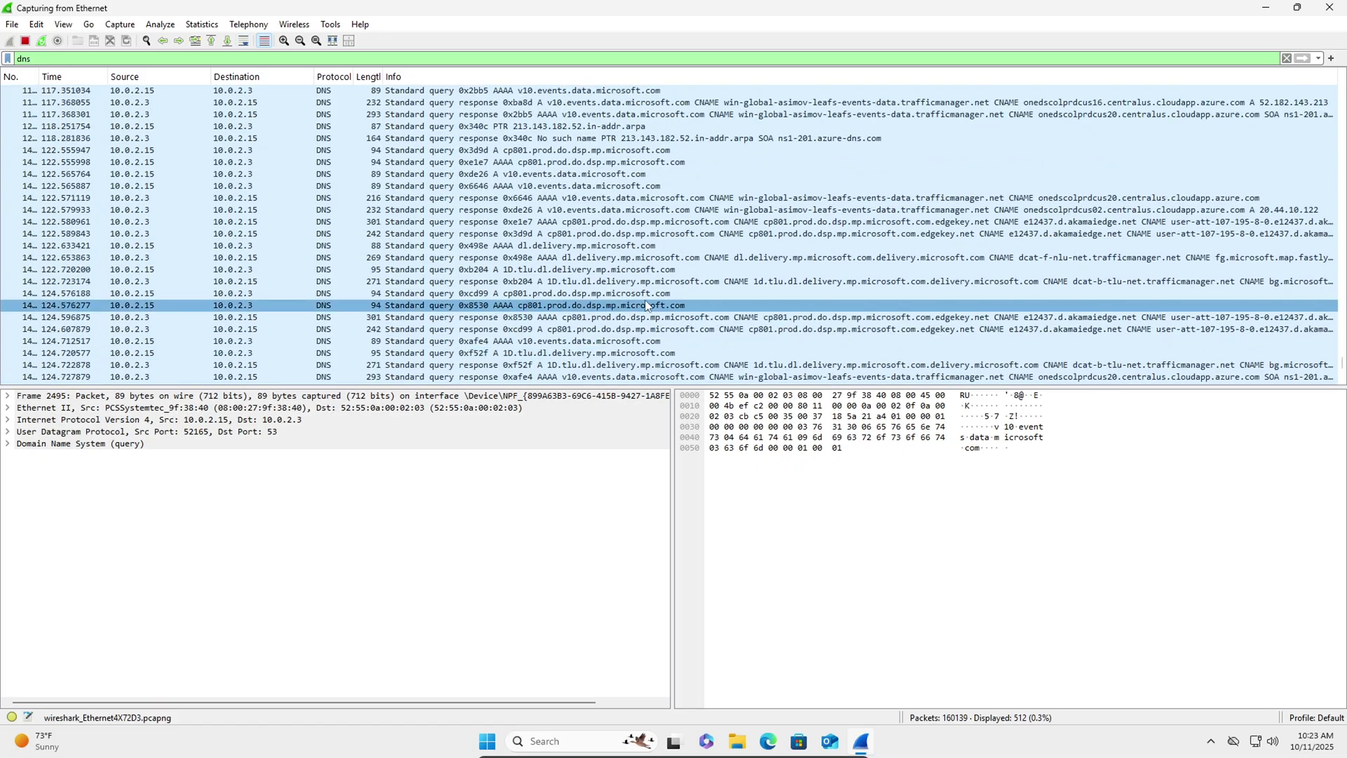
{"action": "scroll", "coordinate": [635, 271], "scroll_direction": "up", "scroll_amount": 8}
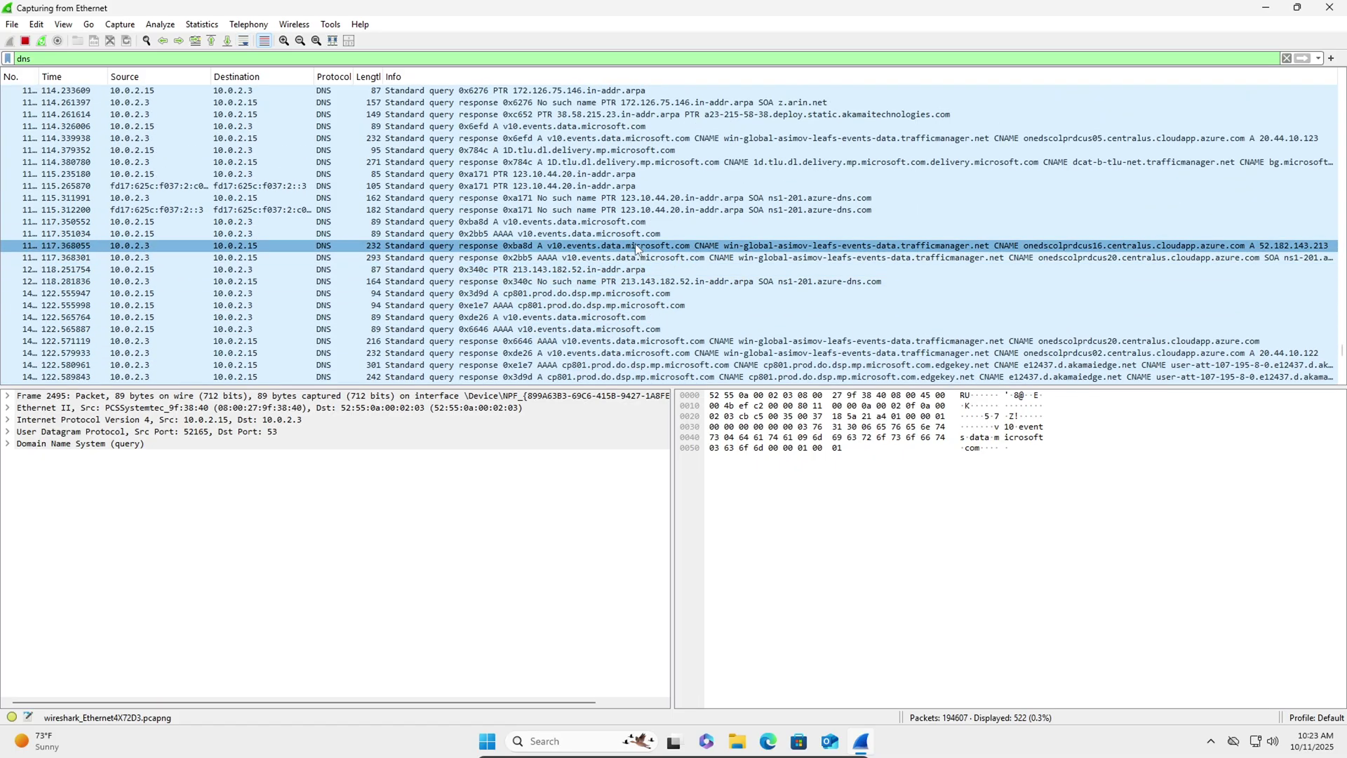
{"action": "scroll", "coordinate": [602, 275], "scroll_direction": "up", "scroll_amount": 3}
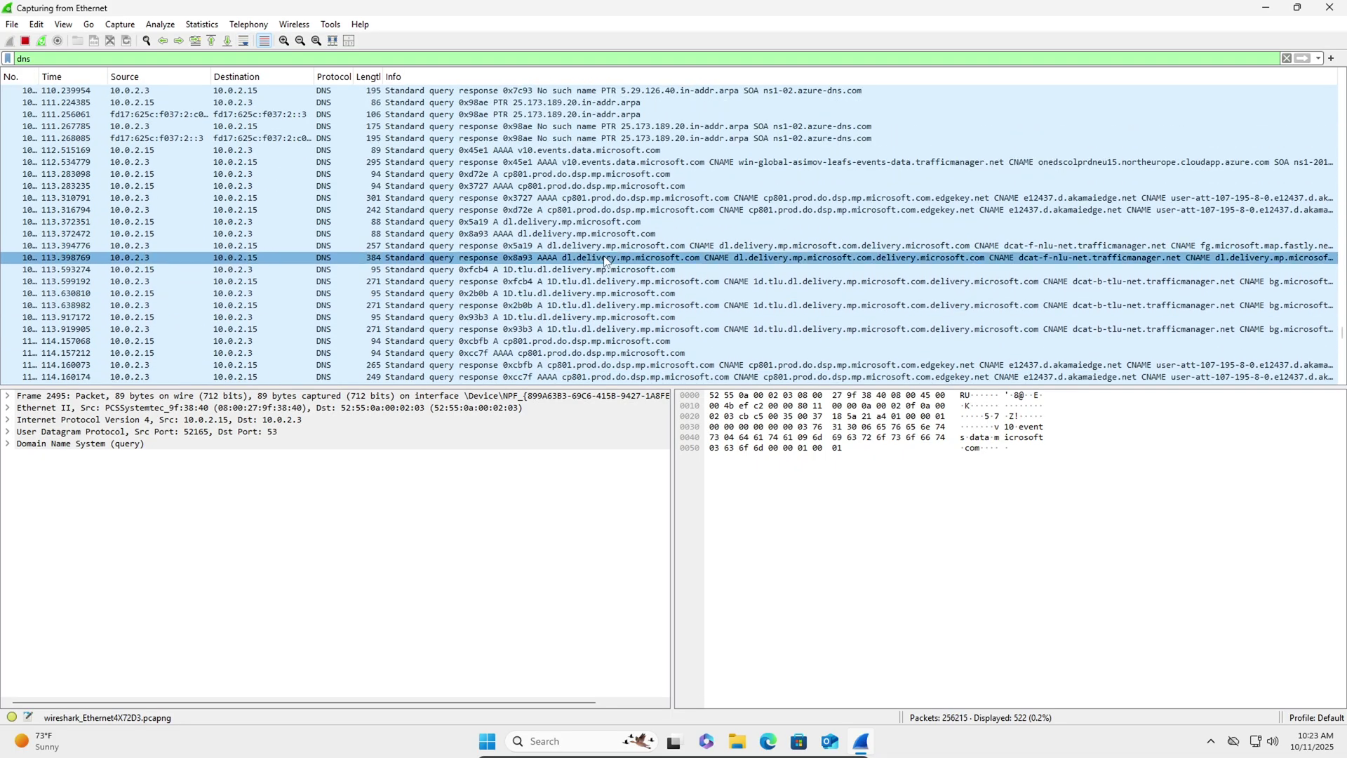
{"action": "scroll", "coordinate": [608, 271], "scroll_direction": "up", "scroll_amount": 3}
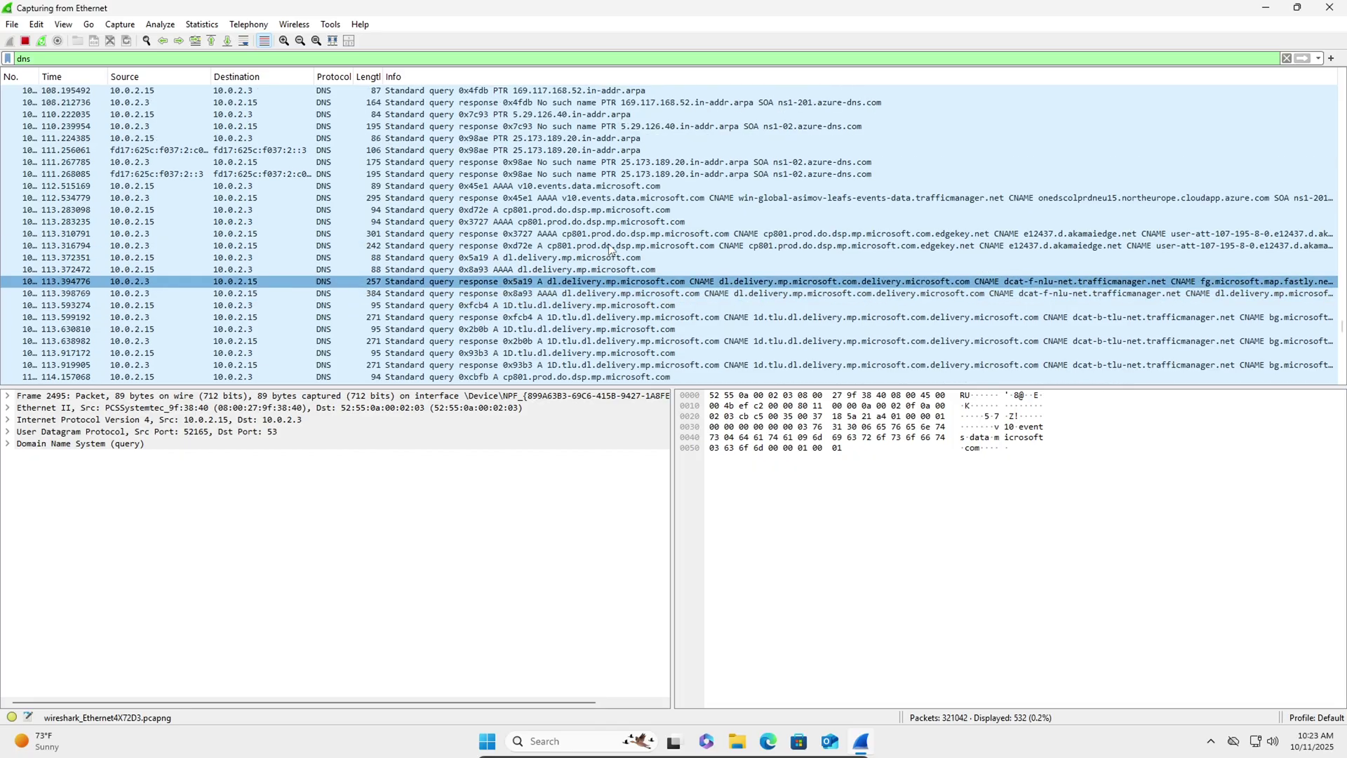
{"action": "scroll", "coordinate": [600, 238], "scroll_direction": "up", "scroll_amount": 4}
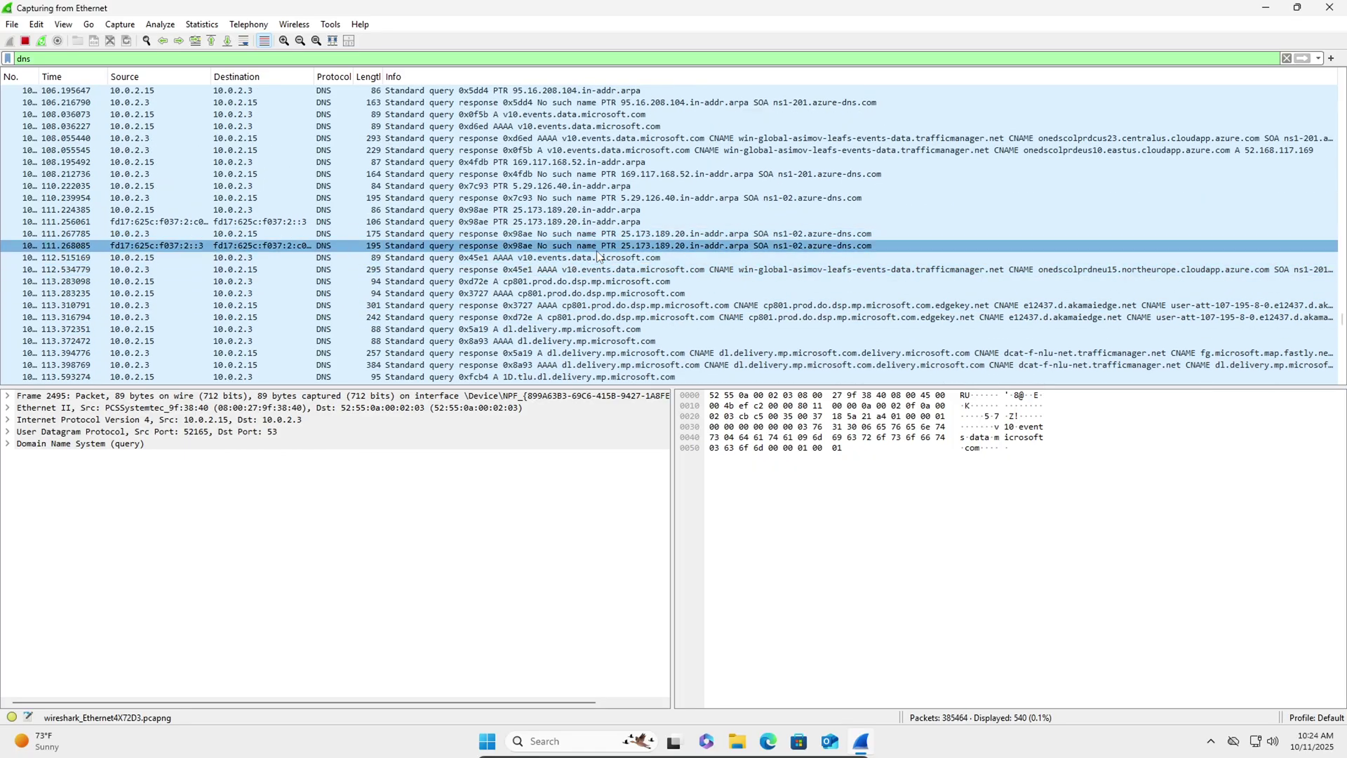
{"action": "scroll", "coordinate": [591, 250], "scroll_direction": "up", "scroll_amount": 15}
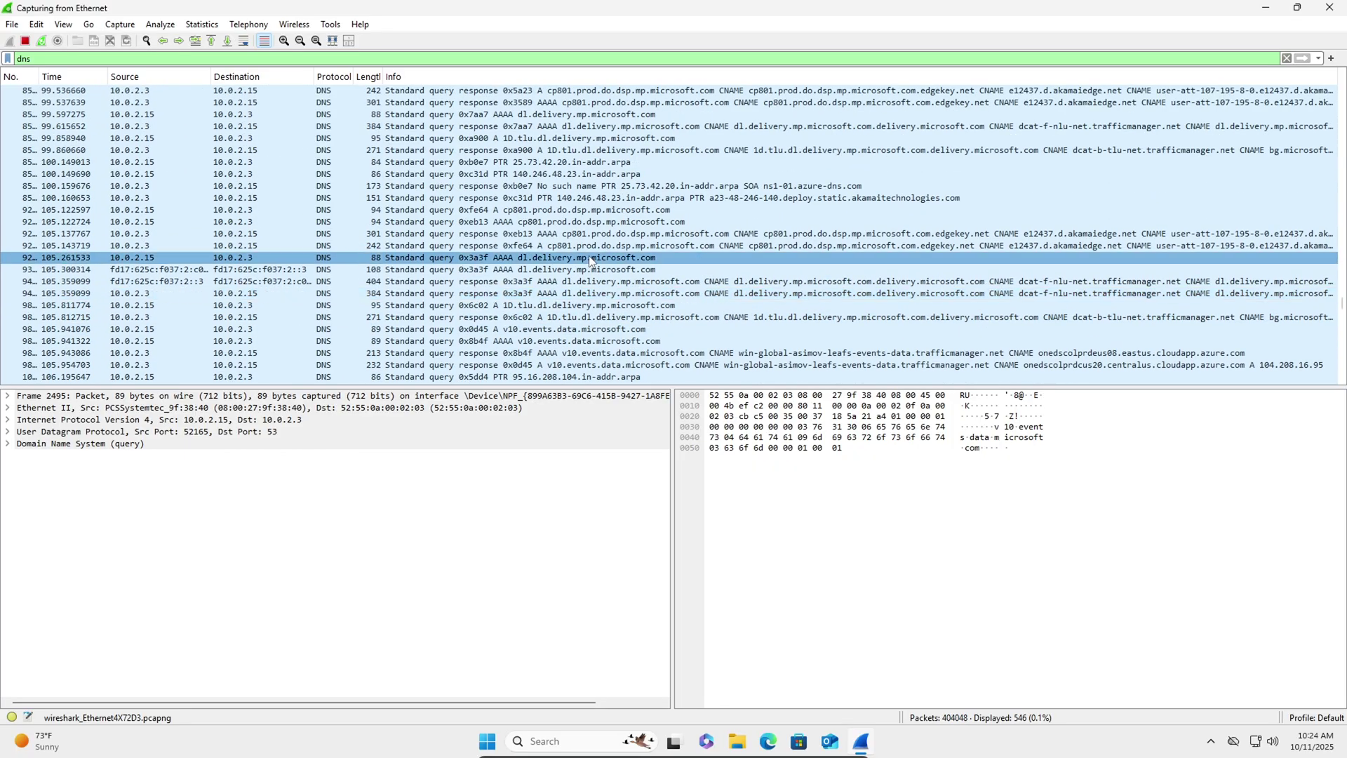
{"action": "left_click", "coordinate": [1331, 7]}
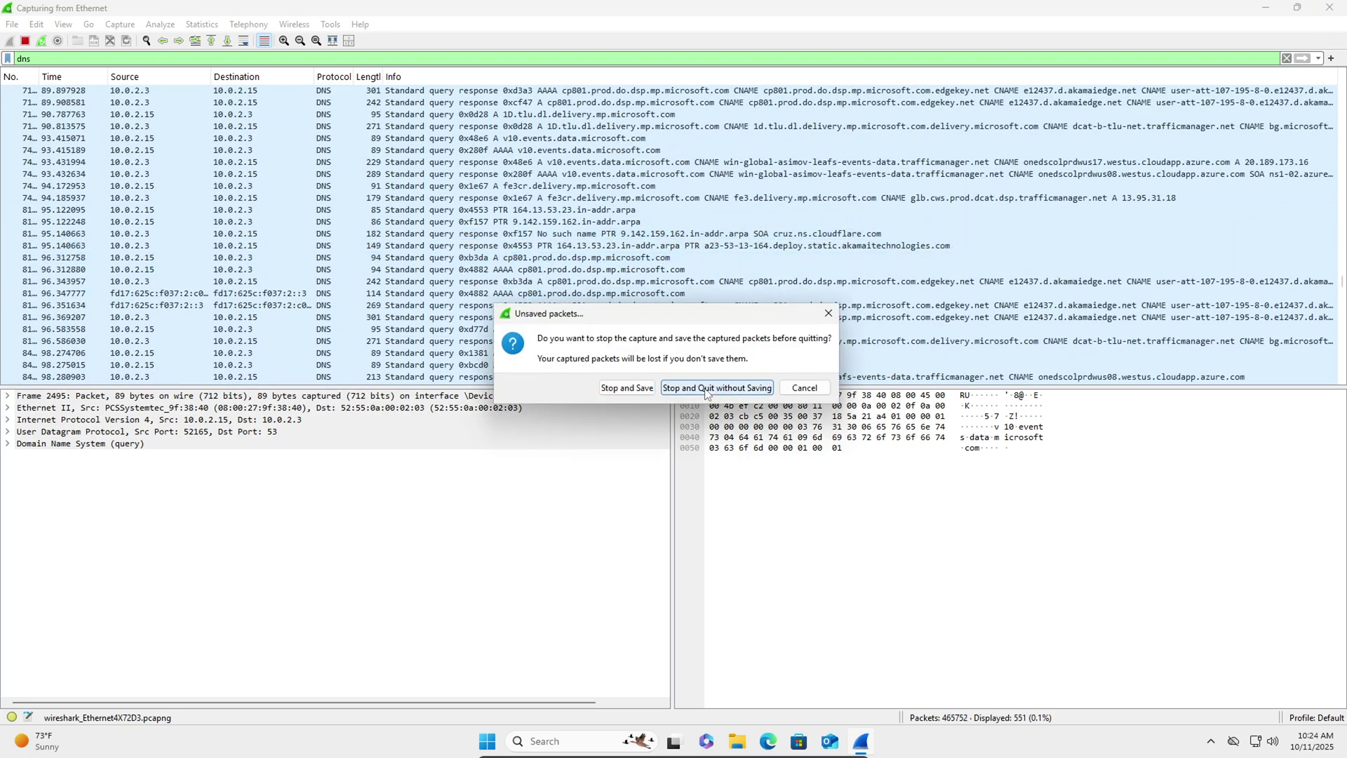
{"action": "left_click", "coordinate": [705, 394]}
- Launch RegistryChangesView as administrator, create a registry snapshot and compare it with the current registry
{"action": "double_click", "coordinate": [192, 313]}
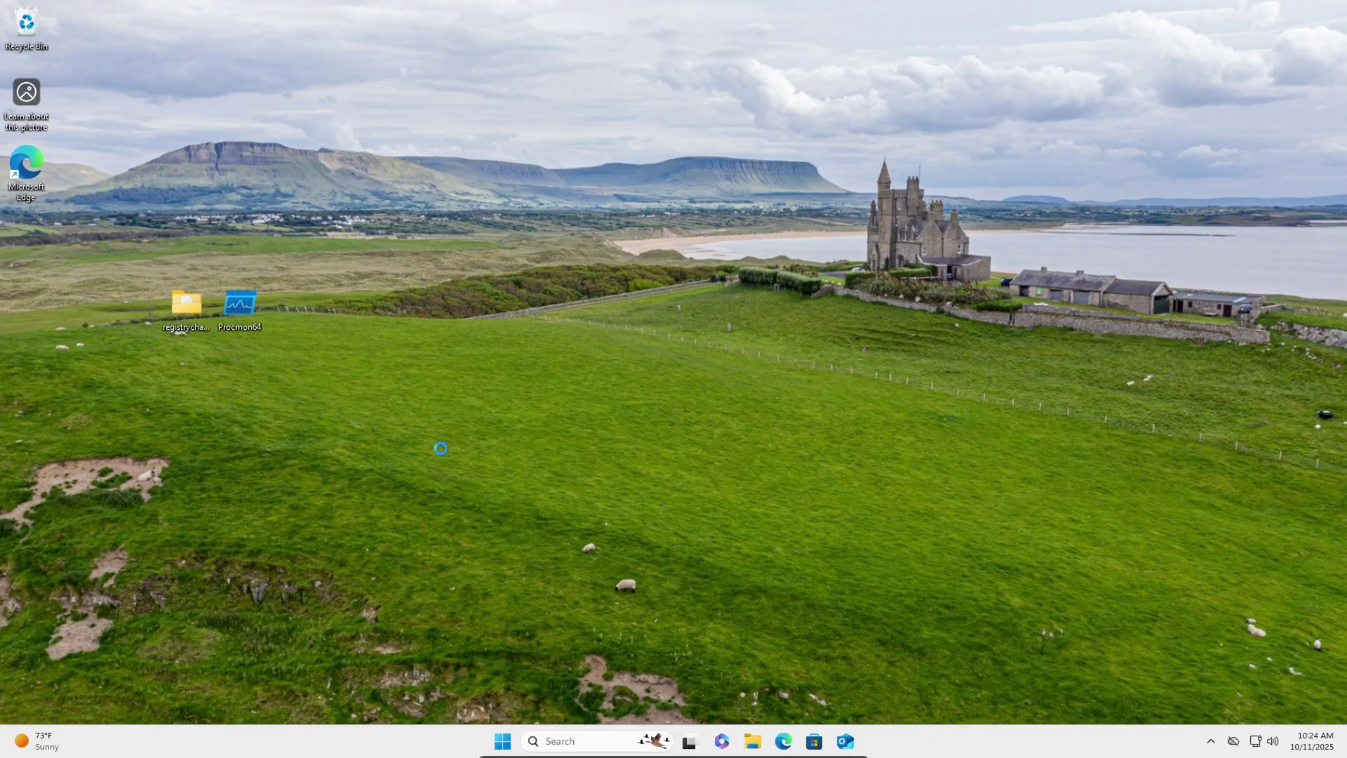
{"action": "double_click", "coordinate": [462, 309]}
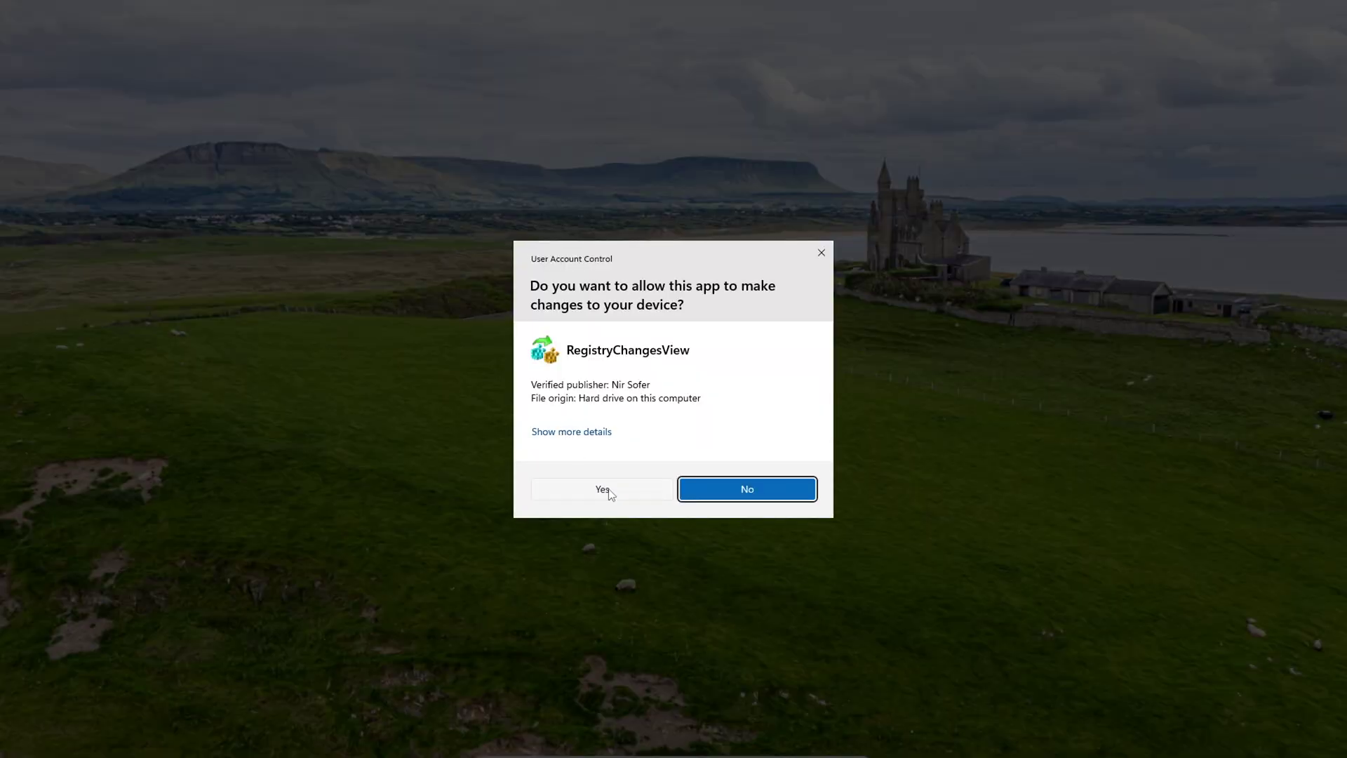
{"action": "left_click", "coordinate": [608, 491]}
{"action": "left_click", "coordinate": [730, 223]}
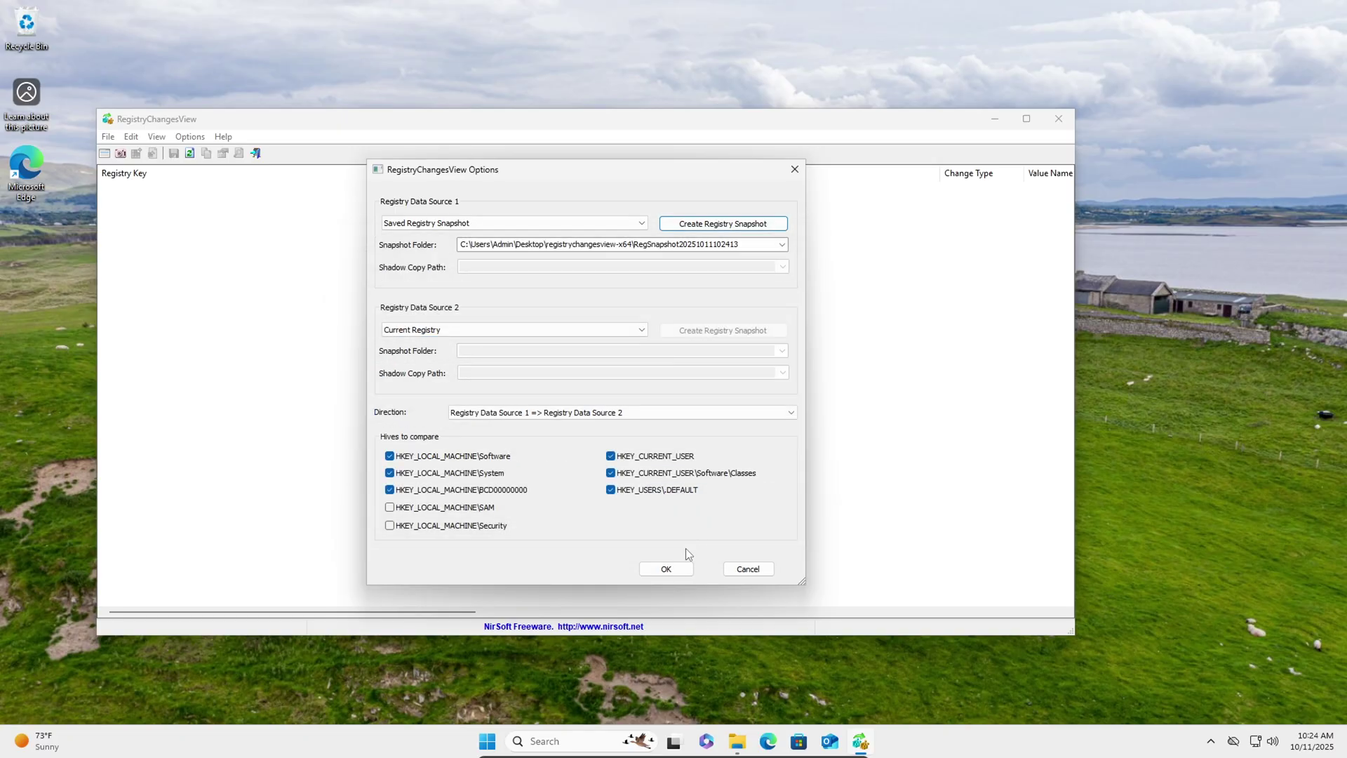
{"action": "left_click", "coordinate": [666, 569]}
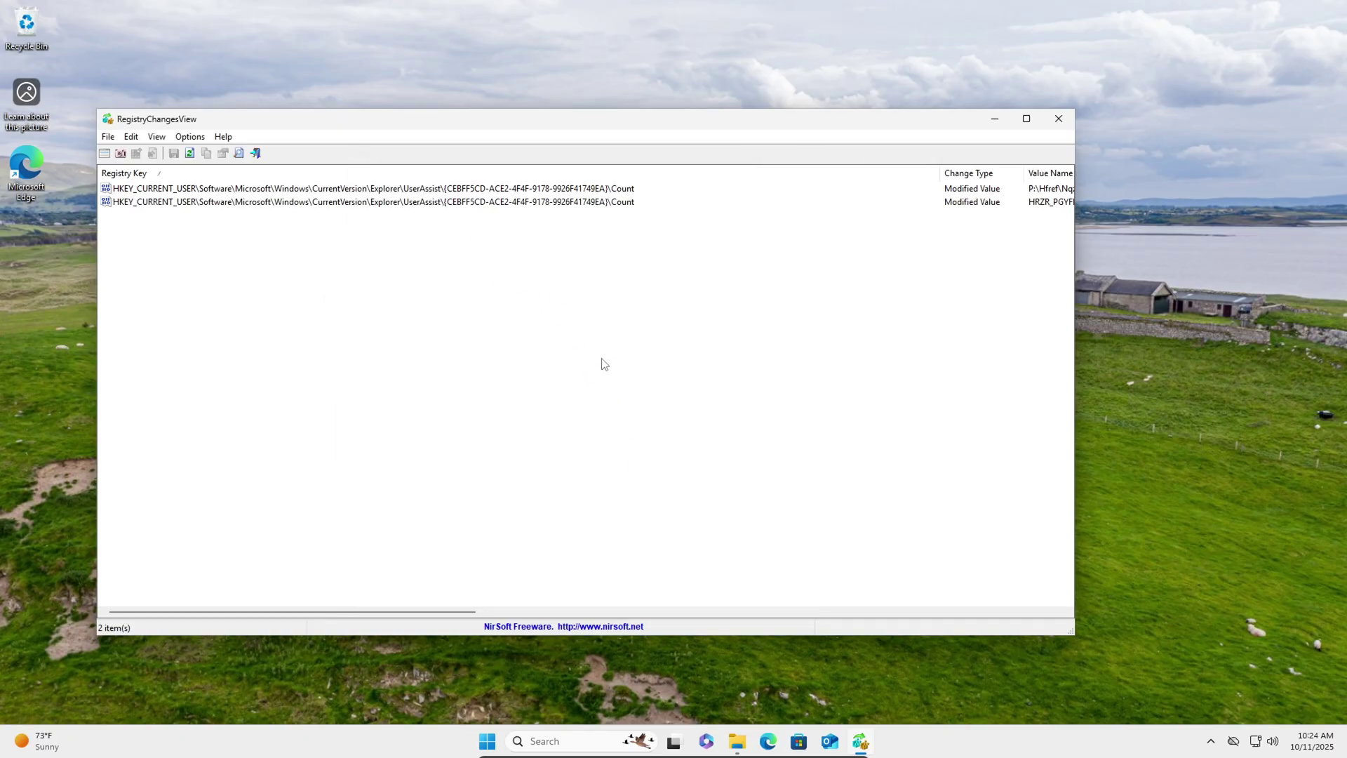
- Review the 90 changes, including added keys, modified Logo values and removed StagingInfo keys
{"action": "left_click_drag", "start_coordinate": [551, 130], "coordinate": [564, 120]}
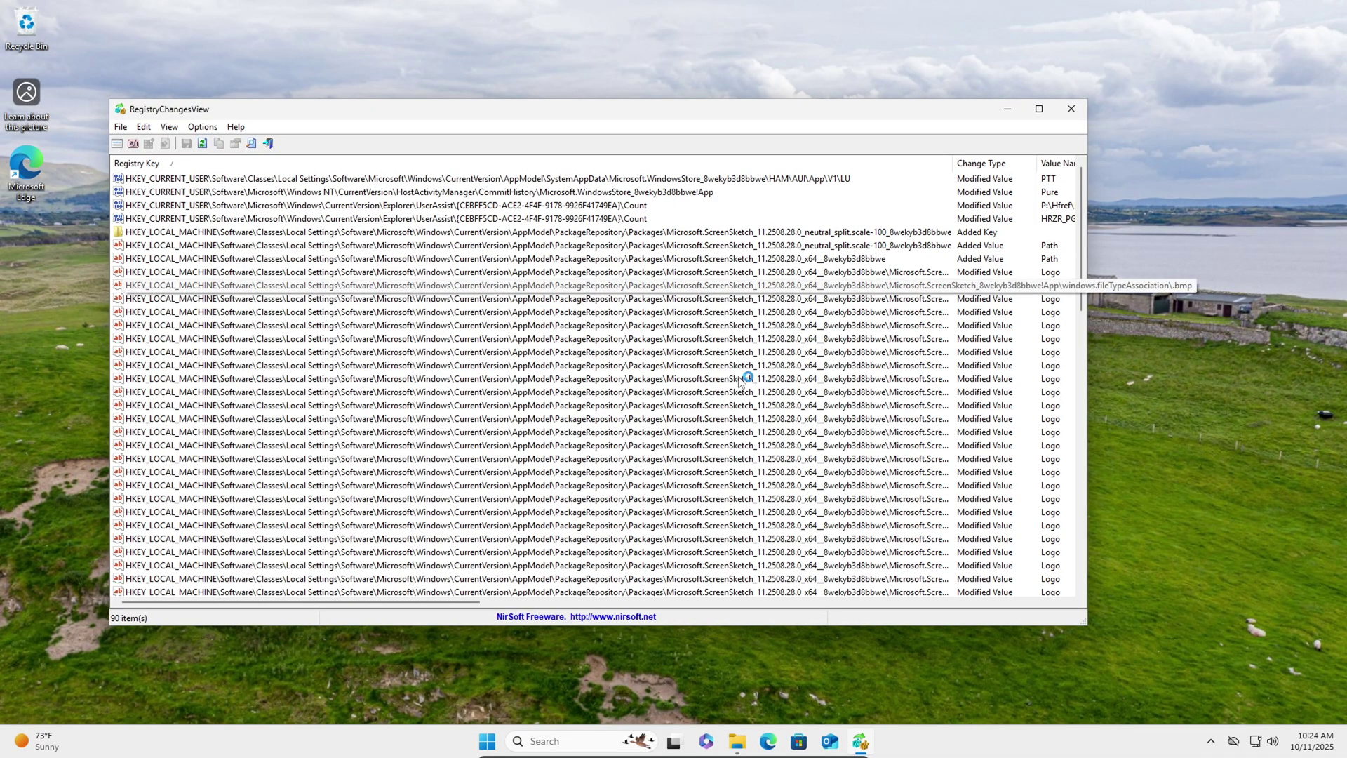
{"action": "scroll", "coordinate": [815, 370], "scroll_direction": "down", "scroll_amount": 4}
{"action": "scroll", "coordinate": [815, 370], "scroll_direction": "down", "scroll_amount": 15}
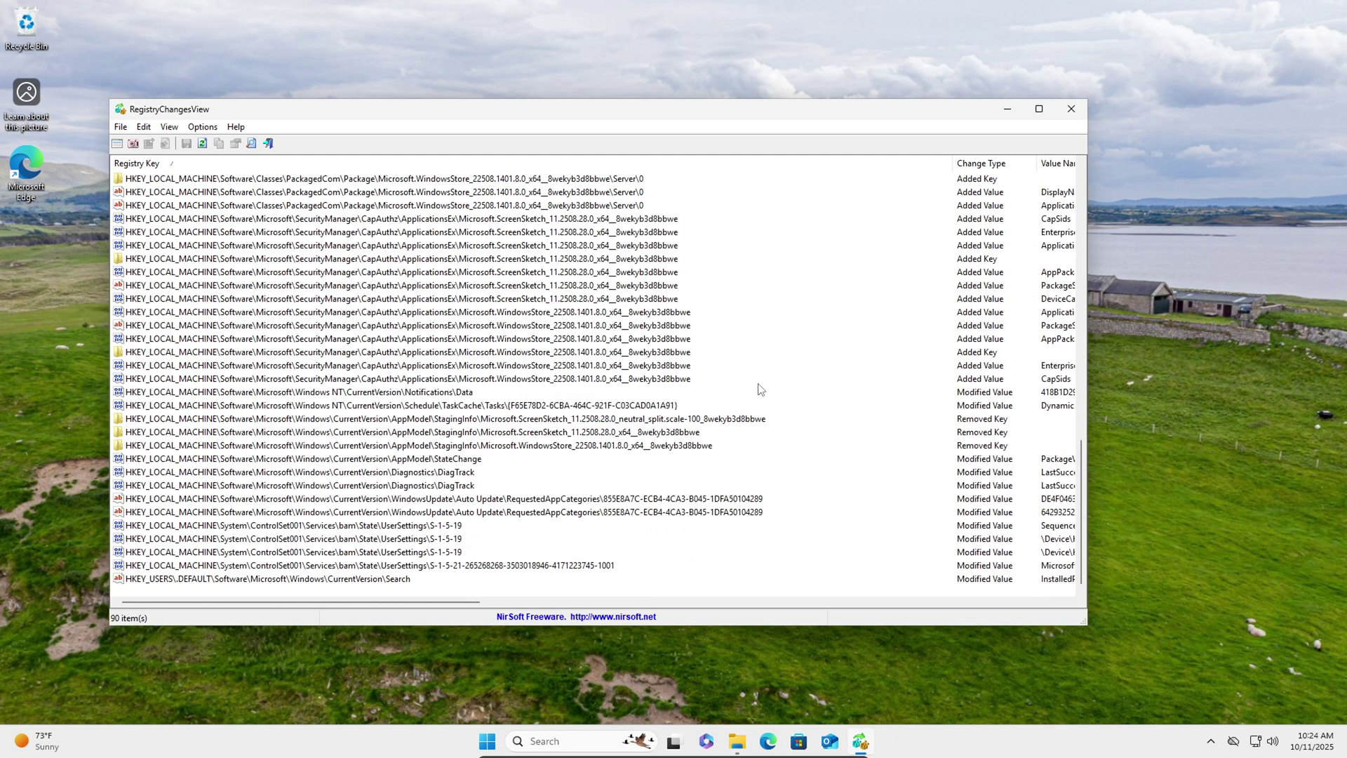
{"action": "scroll", "coordinate": [705, 480], "scroll_direction": "up", "scroll_amount": 6}
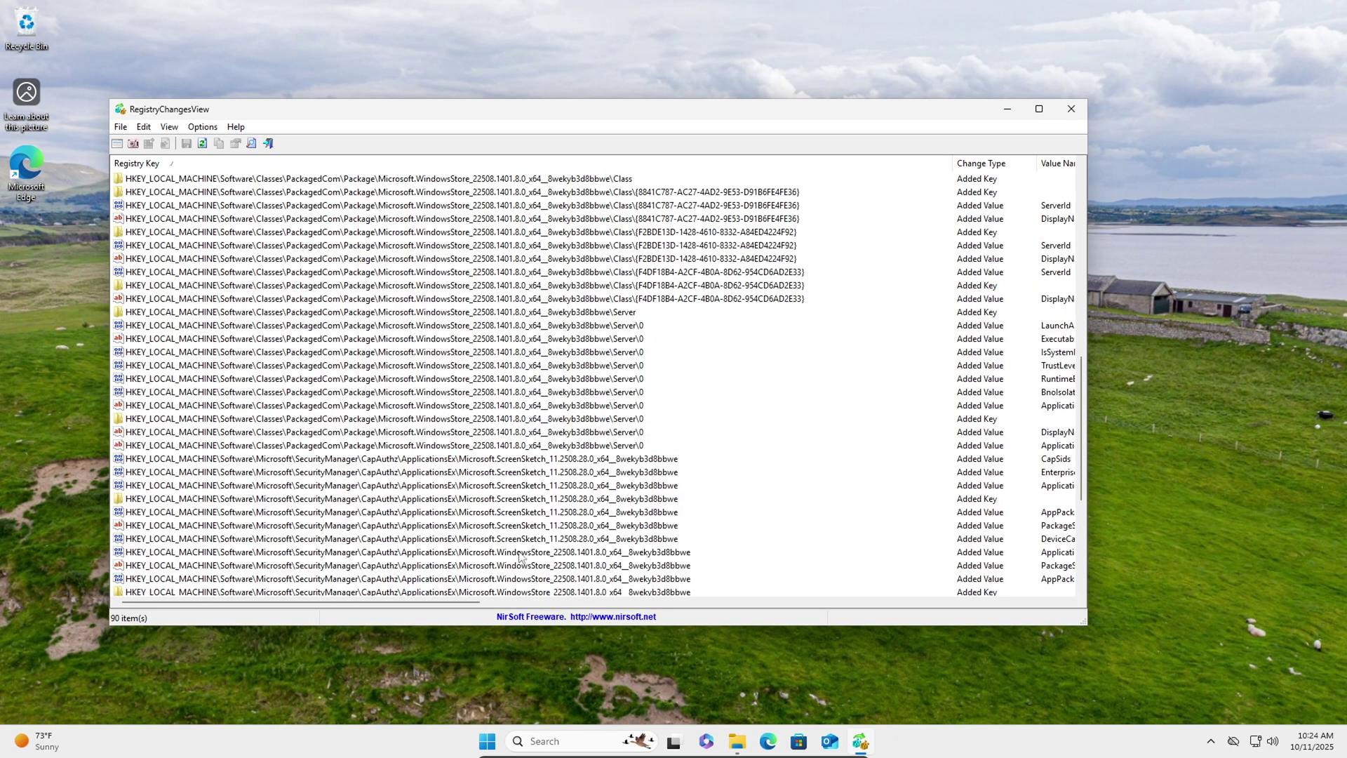
{"action": "left_click_drag", "start_coordinate": [447, 602], "coordinate": [597, 605]}
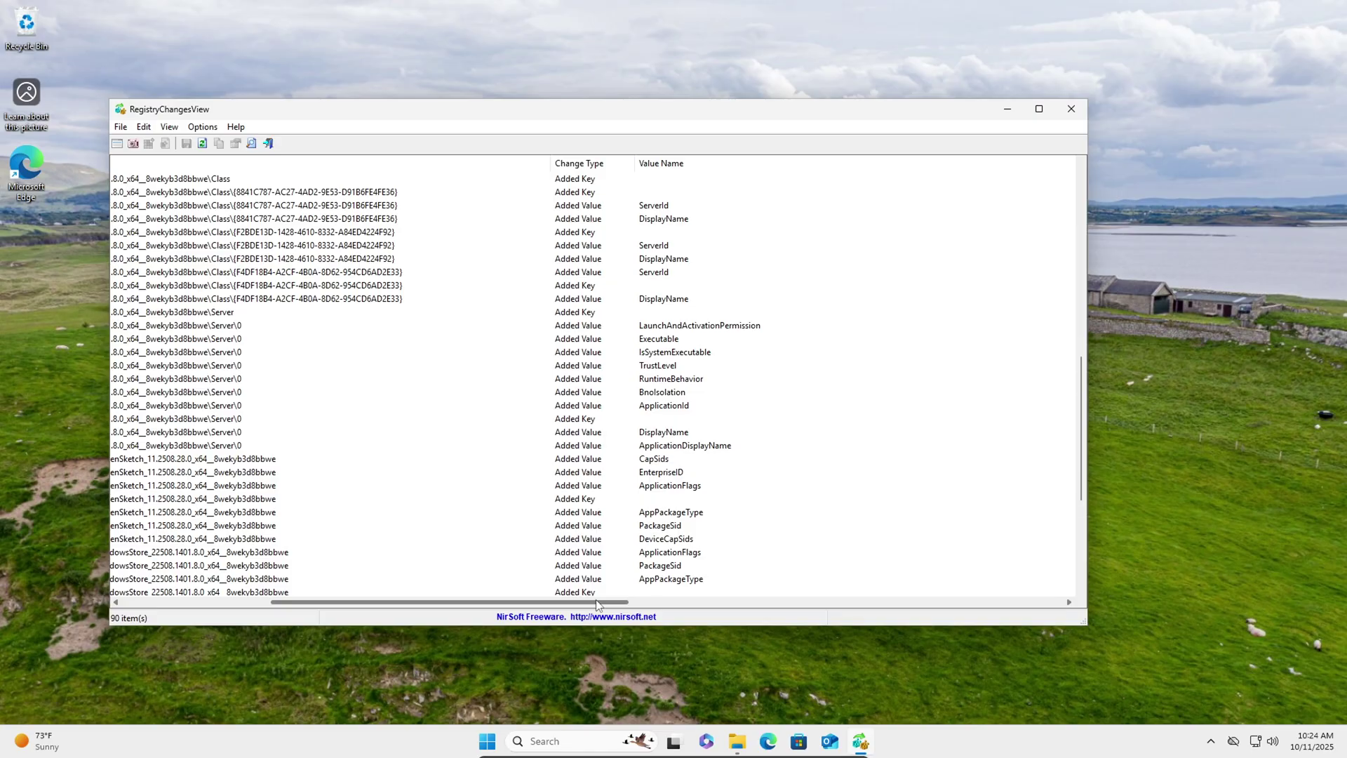
{"action": "scroll", "coordinate": [554, 442], "scroll_direction": "up", "scroll_amount": 12}
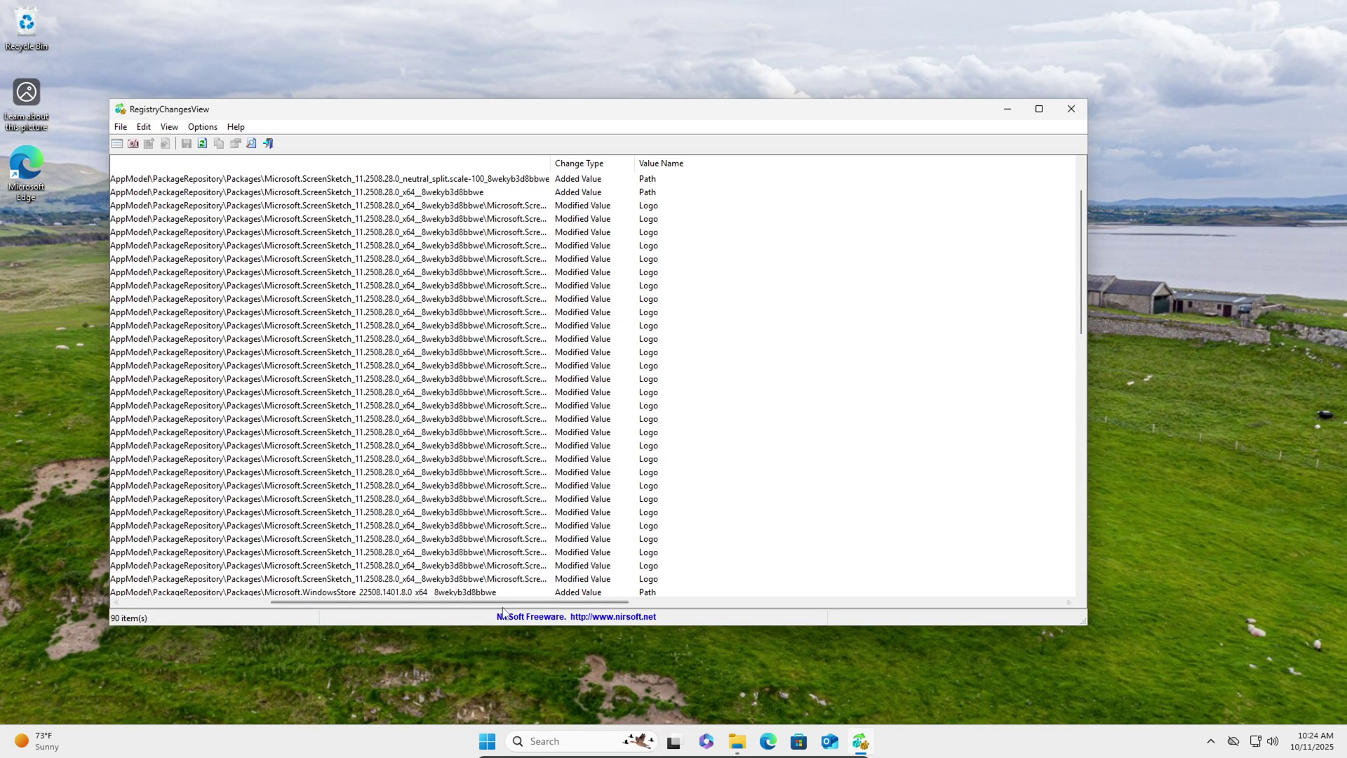
{"action": "scroll", "coordinate": [502, 608], "scroll_direction": "right", "scroll_amount": 10}
{"action": "scroll", "coordinate": [397, 580], "scroll_direction": "left", "scroll_amount": 15}
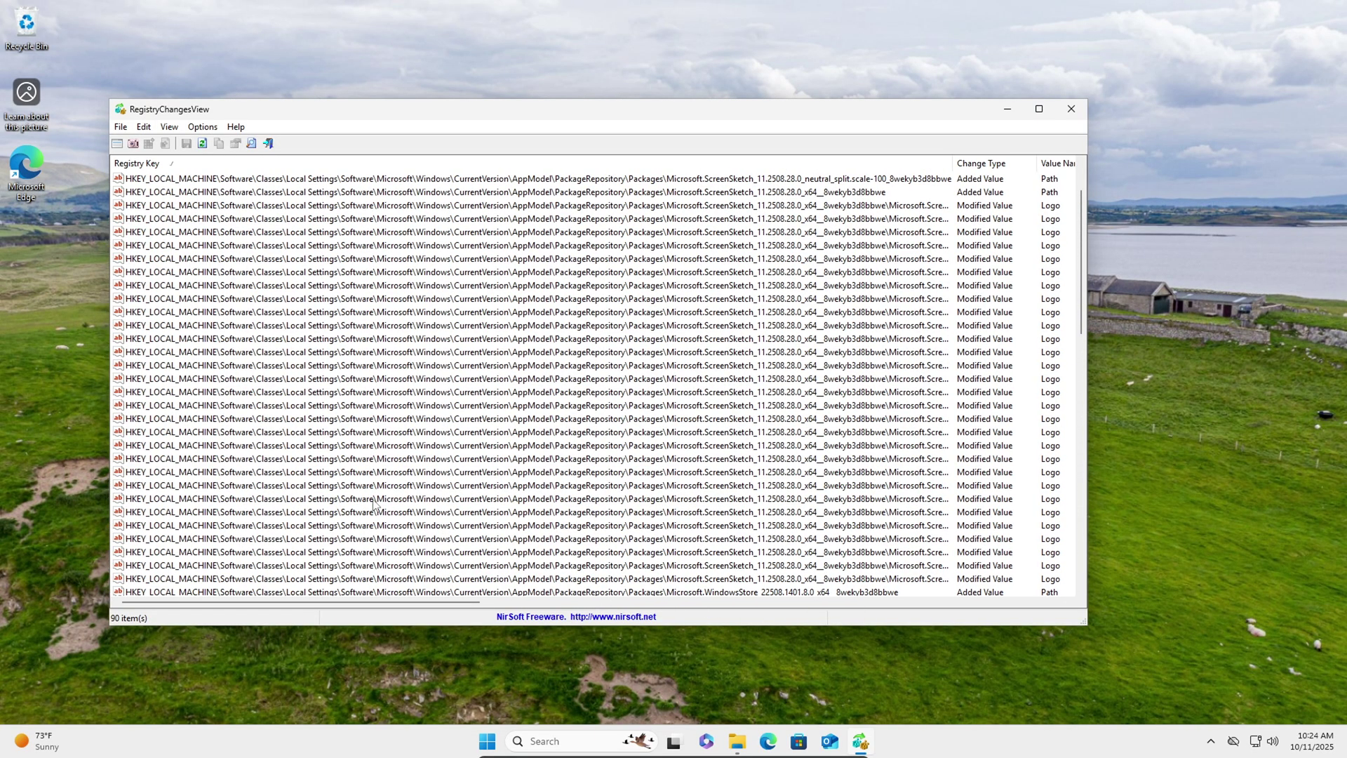
{"action": "scroll", "coordinate": [382, 484], "scroll_direction": "up", "scroll_amount": 2}
{"action": "scroll", "coordinate": [439, 388], "scroll_direction": "down", "scroll_amount": 16}
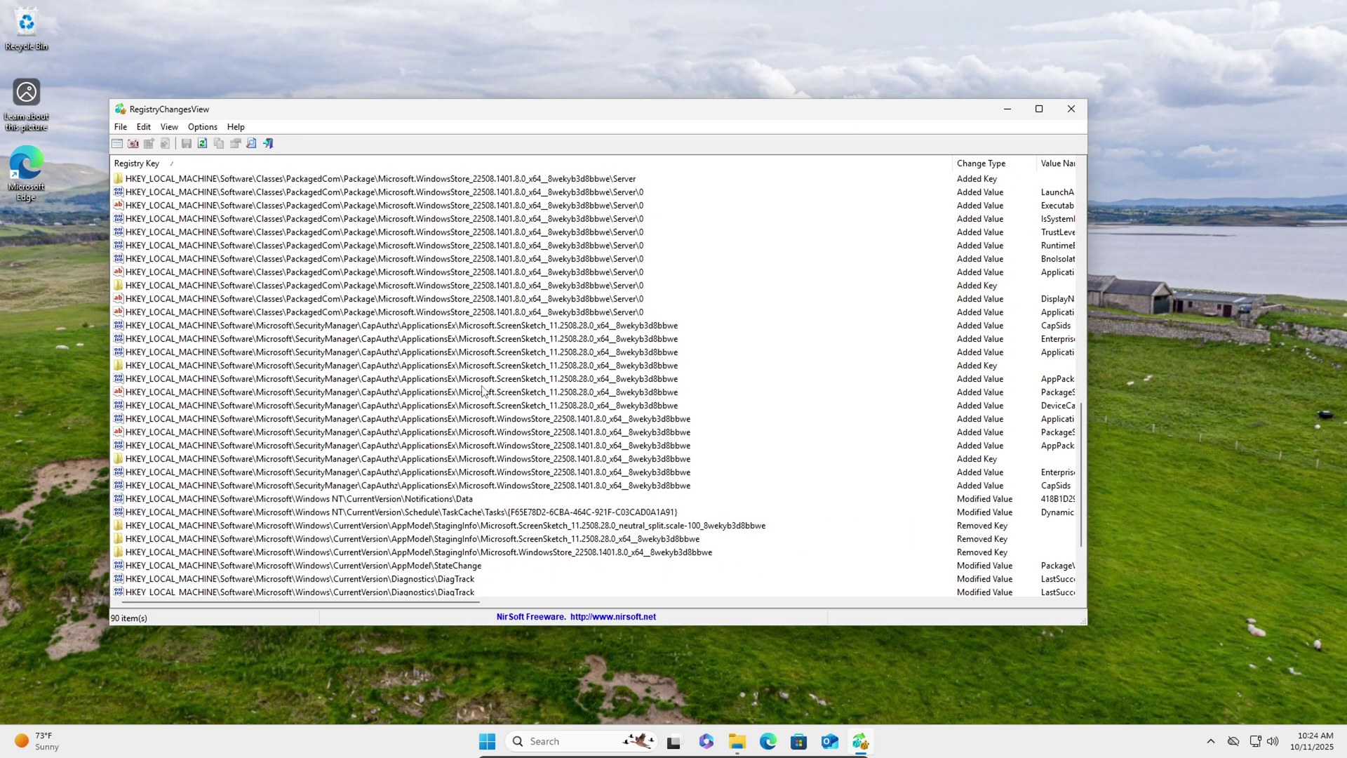
{"action": "scroll", "coordinate": [482, 390], "scroll_direction": "down", "scroll_amount": 3}
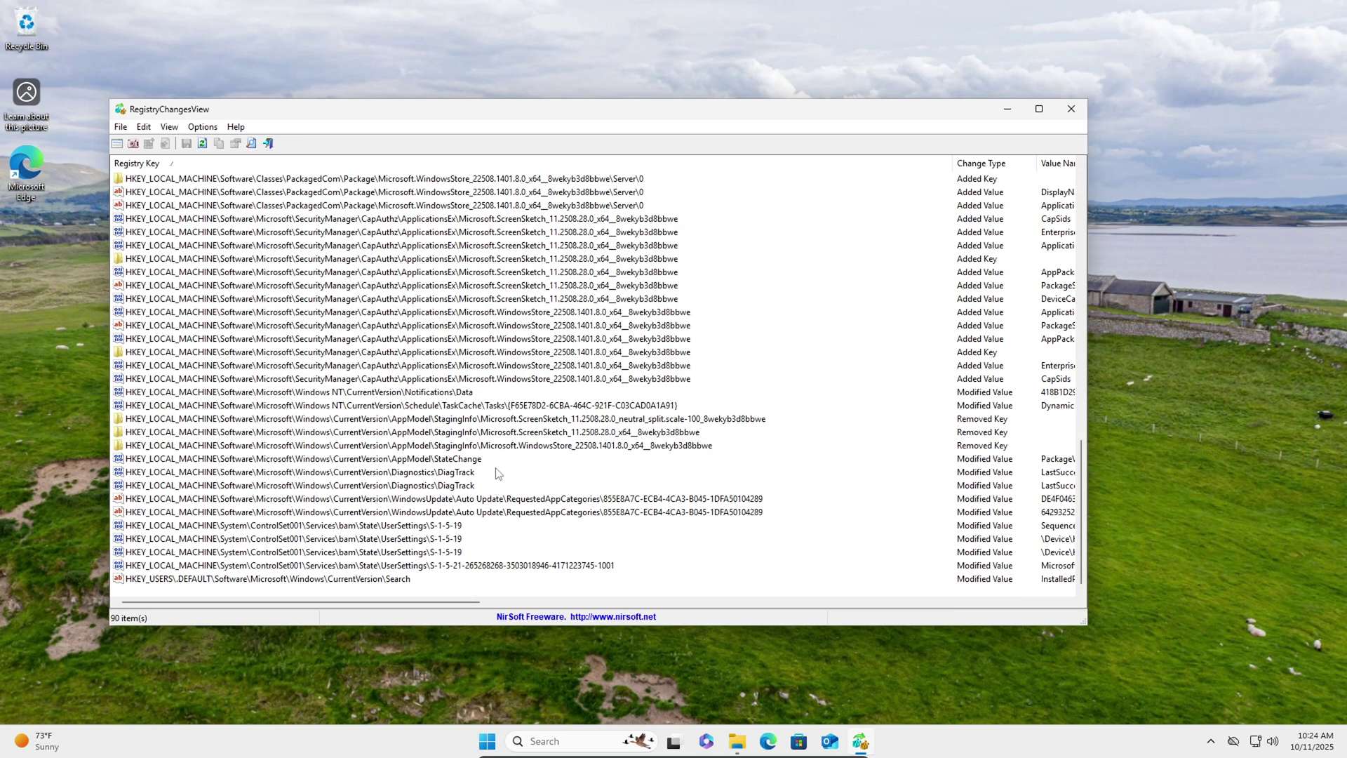
- Refresh the registry comparison so it lists the 862 current changes
{"action": "left_click", "coordinate": [489, 741]}
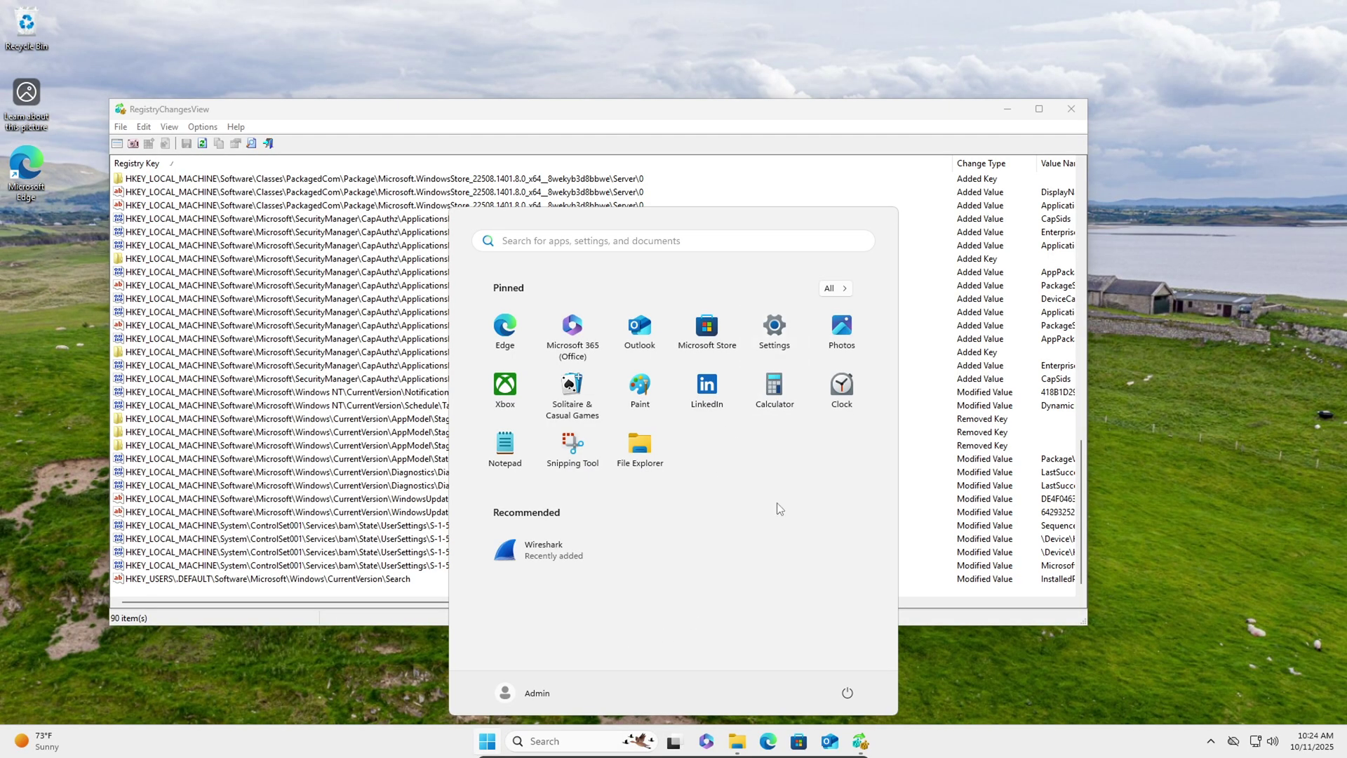
{"action": "left_click", "coordinate": [488, 741]}
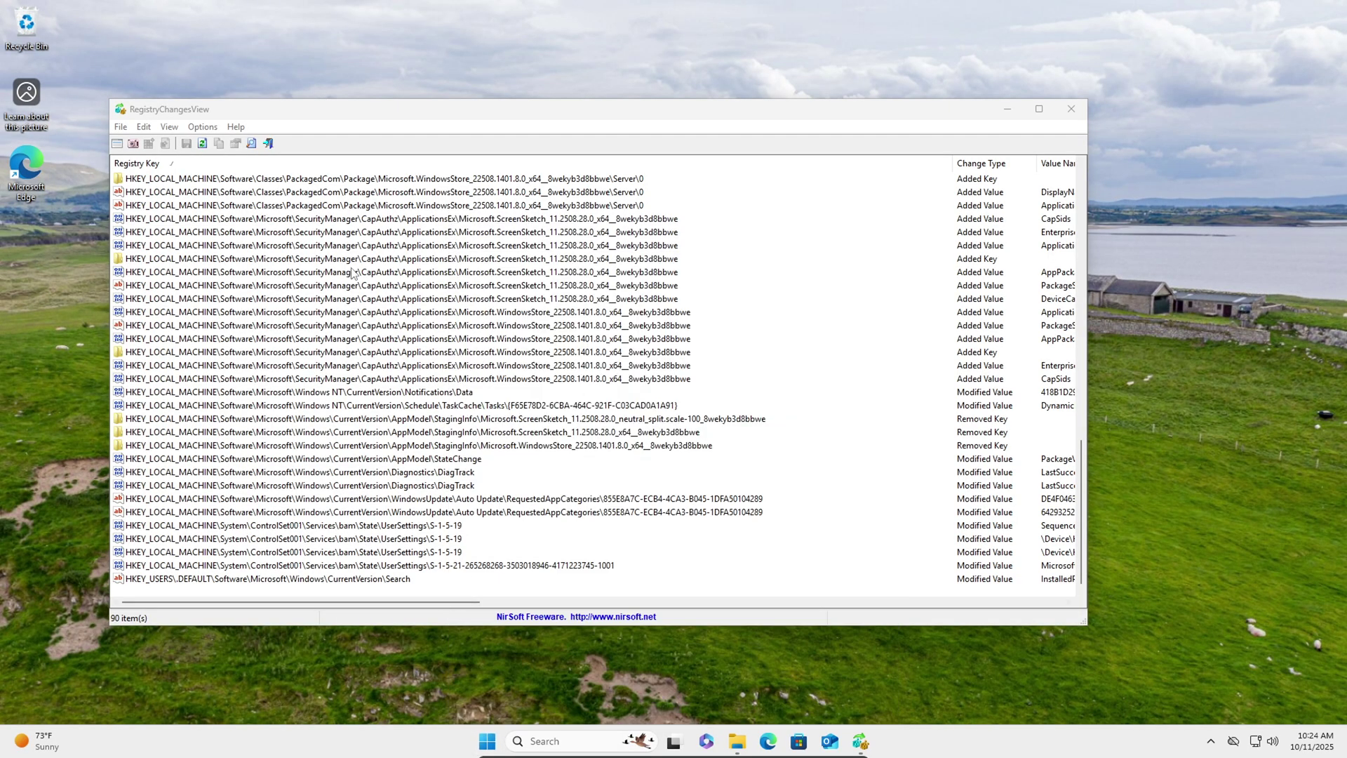
{"action": "left_click", "coordinate": [202, 143]}
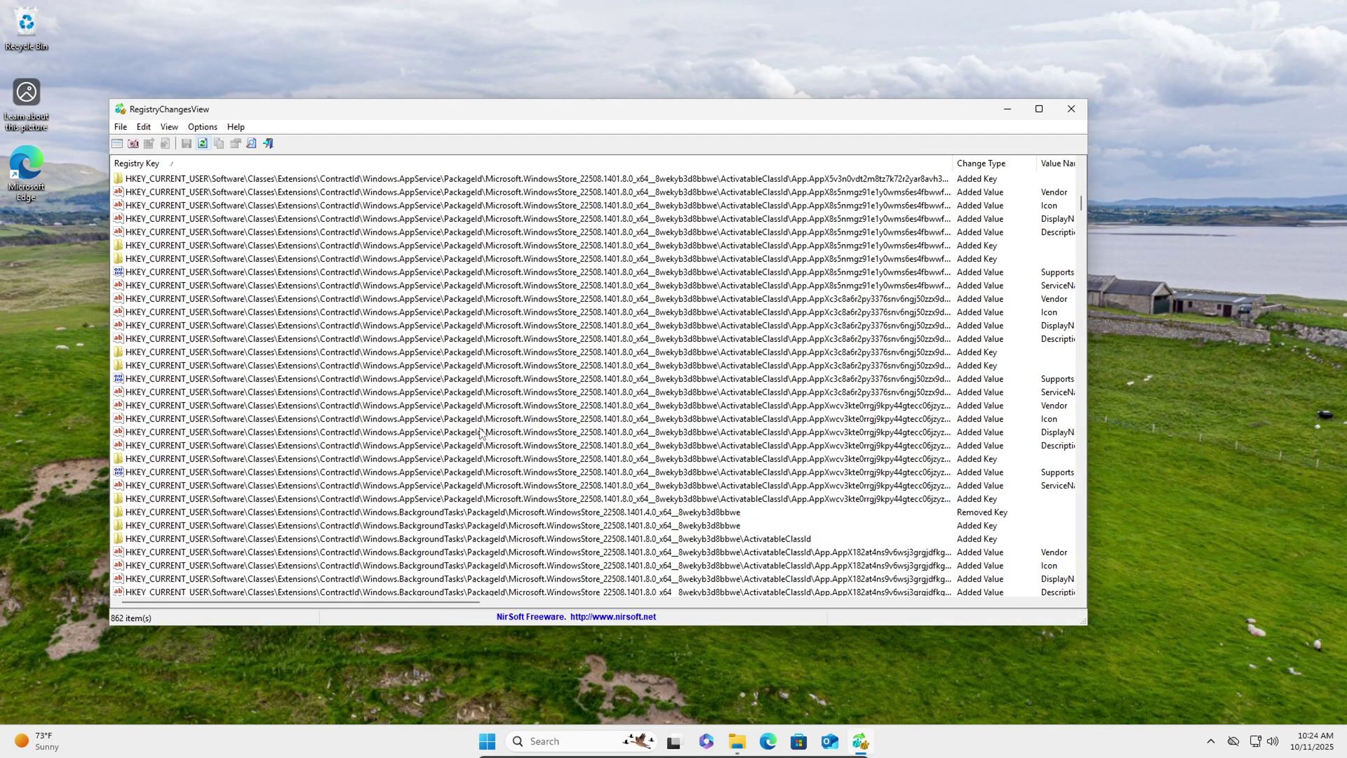
{"action": "left_click_drag", "start_coordinate": [463, 602], "coordinate": [584, 626]}
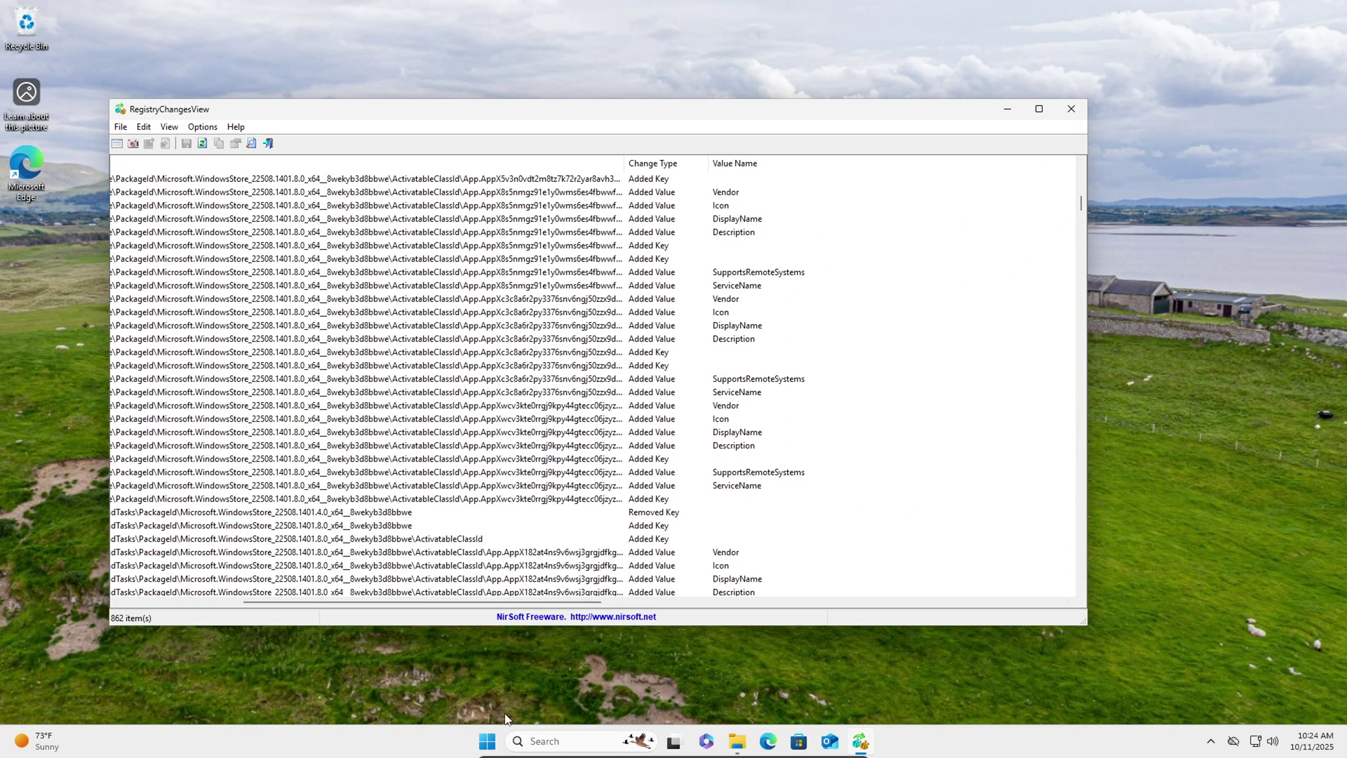
- Check the registrychangesview-x64 folder's new snapshot folder in File Explorer, then close Explorer
{"action": "left_click", "coordinate": [737, 741]}
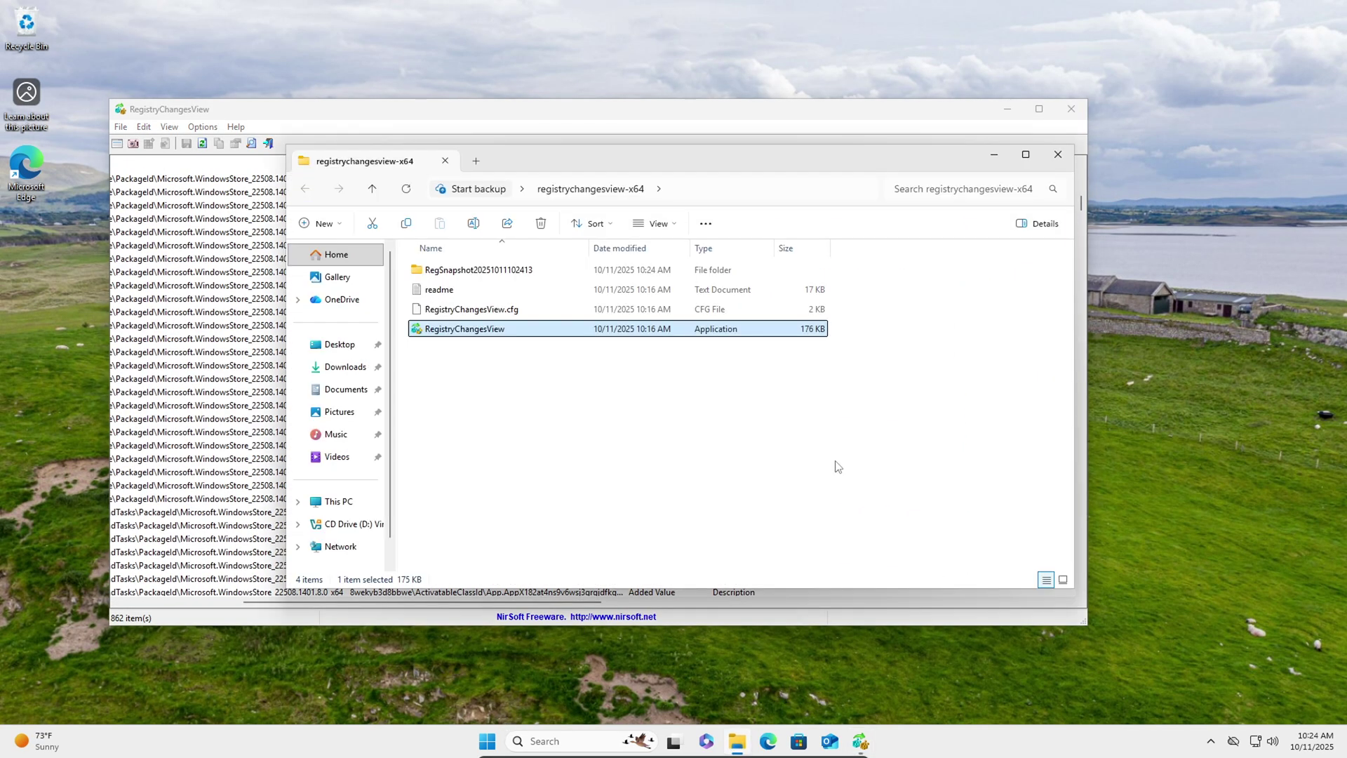
{"action": "left_click_drag", "start_coordinate": [726, 153], "coordinate": [450, 113]}
{"action": "left_click", "coordinate": [748, 108]}
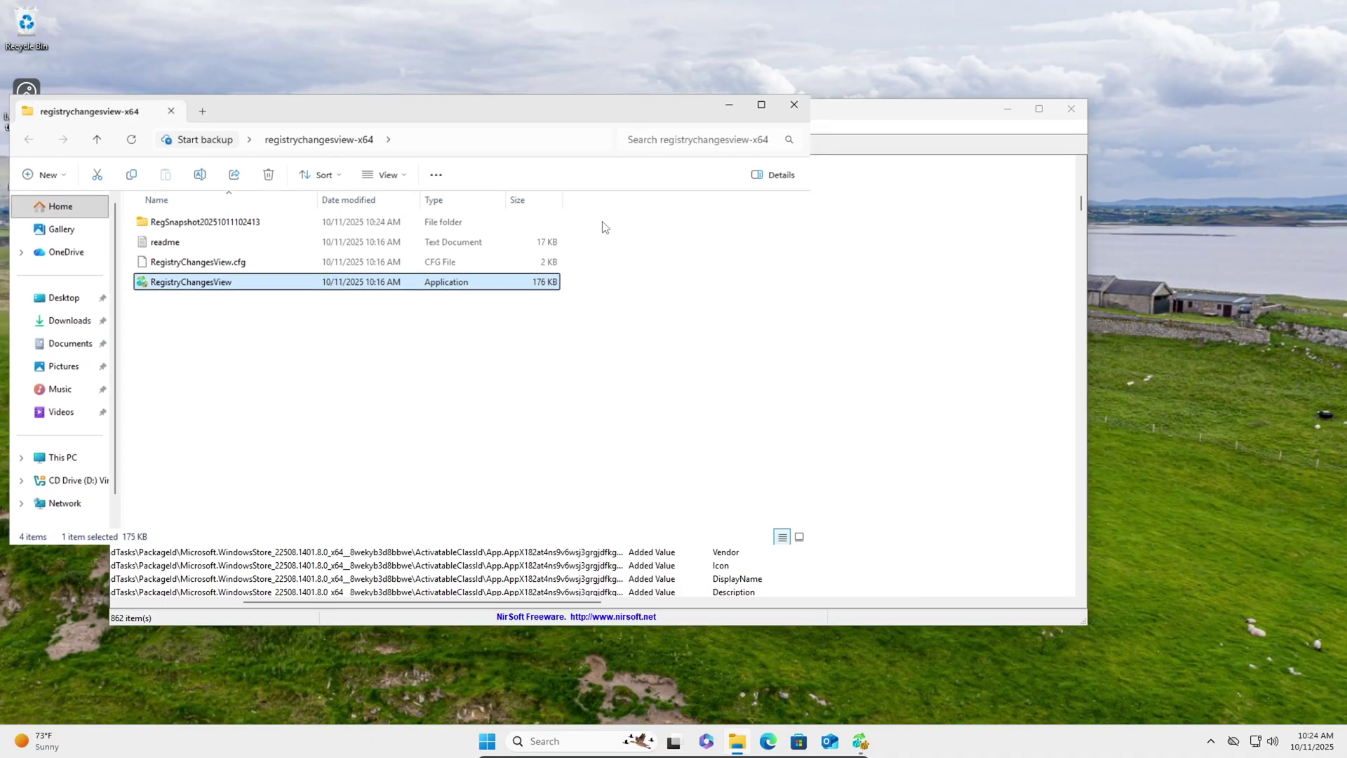
{"action": "left_click", "coordinate": [1296, 11]}
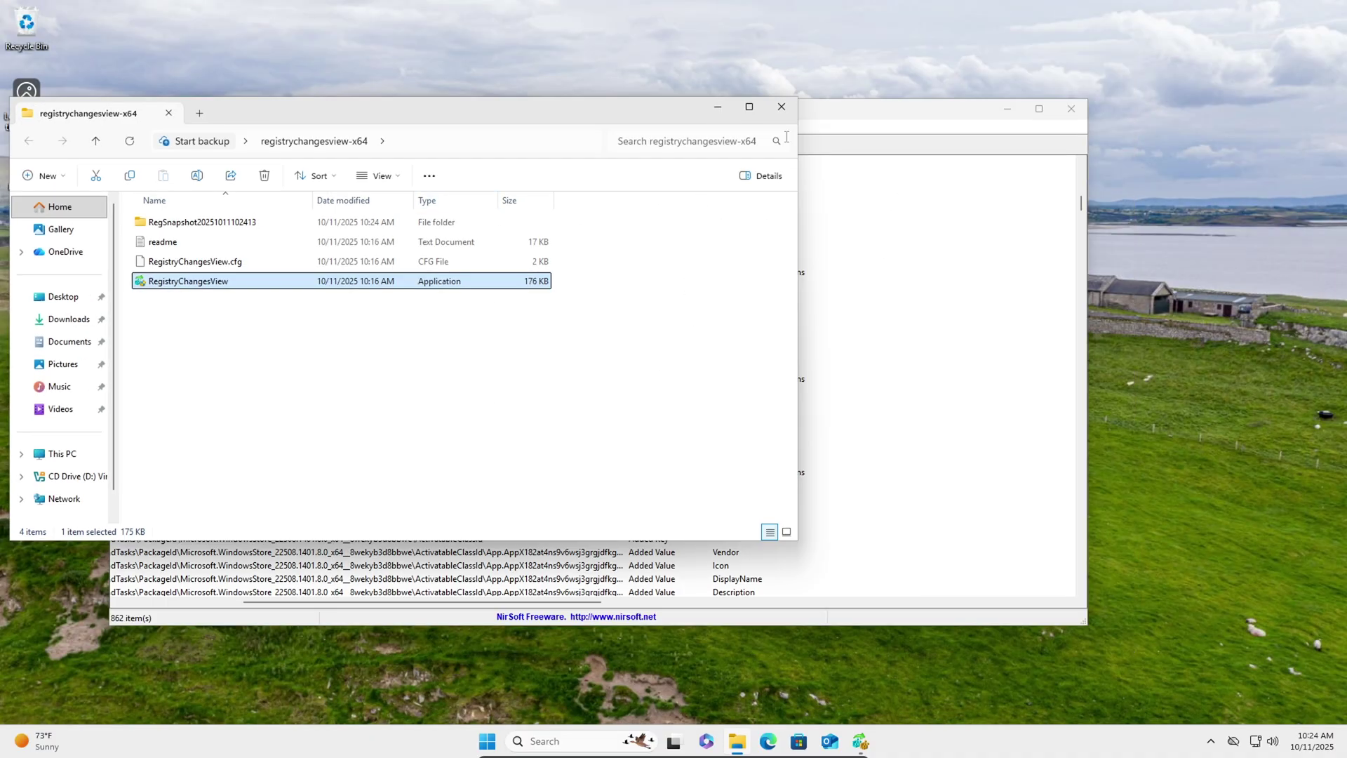
{"action": "left_click_drag", "start_coordinate": [602, 125], "coordinate": [707, 102]}
{"action": "scroll", "coordinate": [539, 452], "scroll_direction": "down", "scroll_amount": 10}
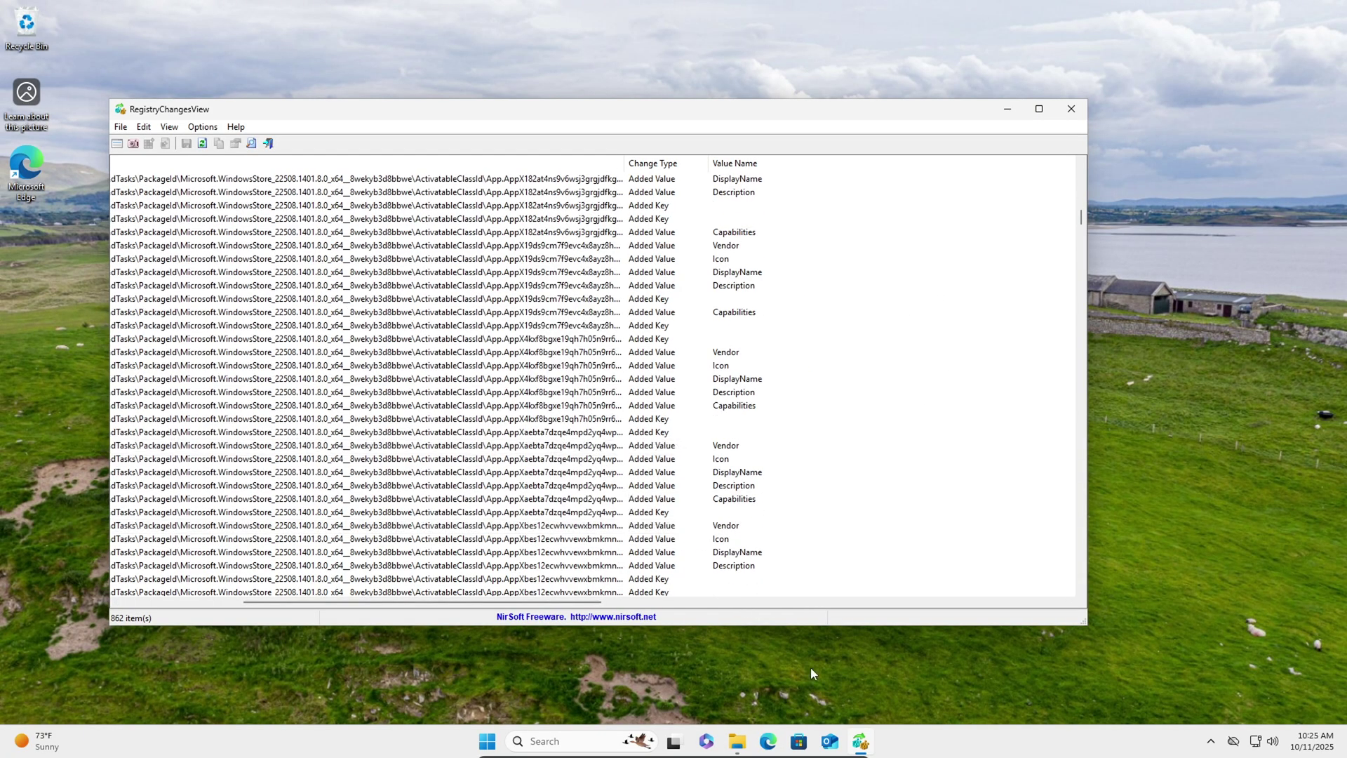
{"action": "left_click", "coordinate": [736, 741]}
{"action": "left_click", "coordinate": [893, 135]}
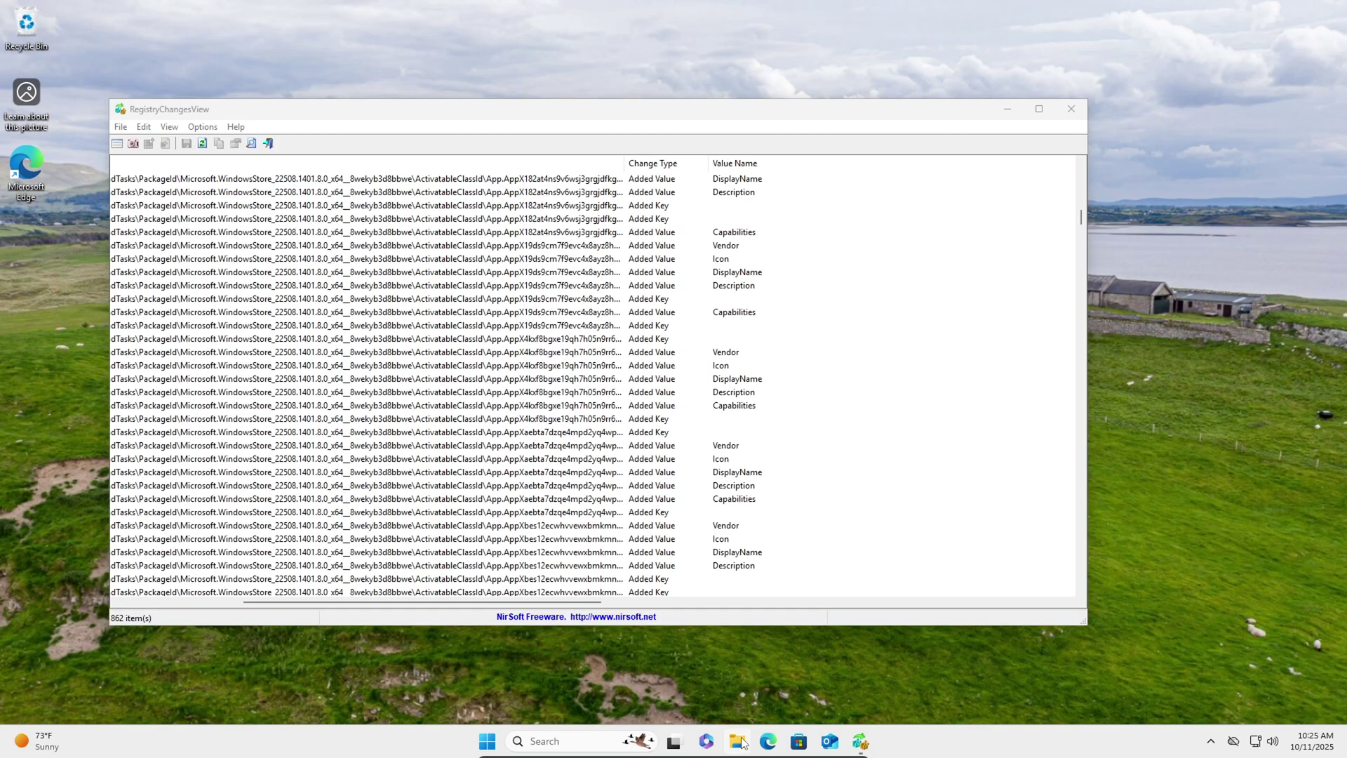
{"action": "left_click", "coordinate": [738, 741]}
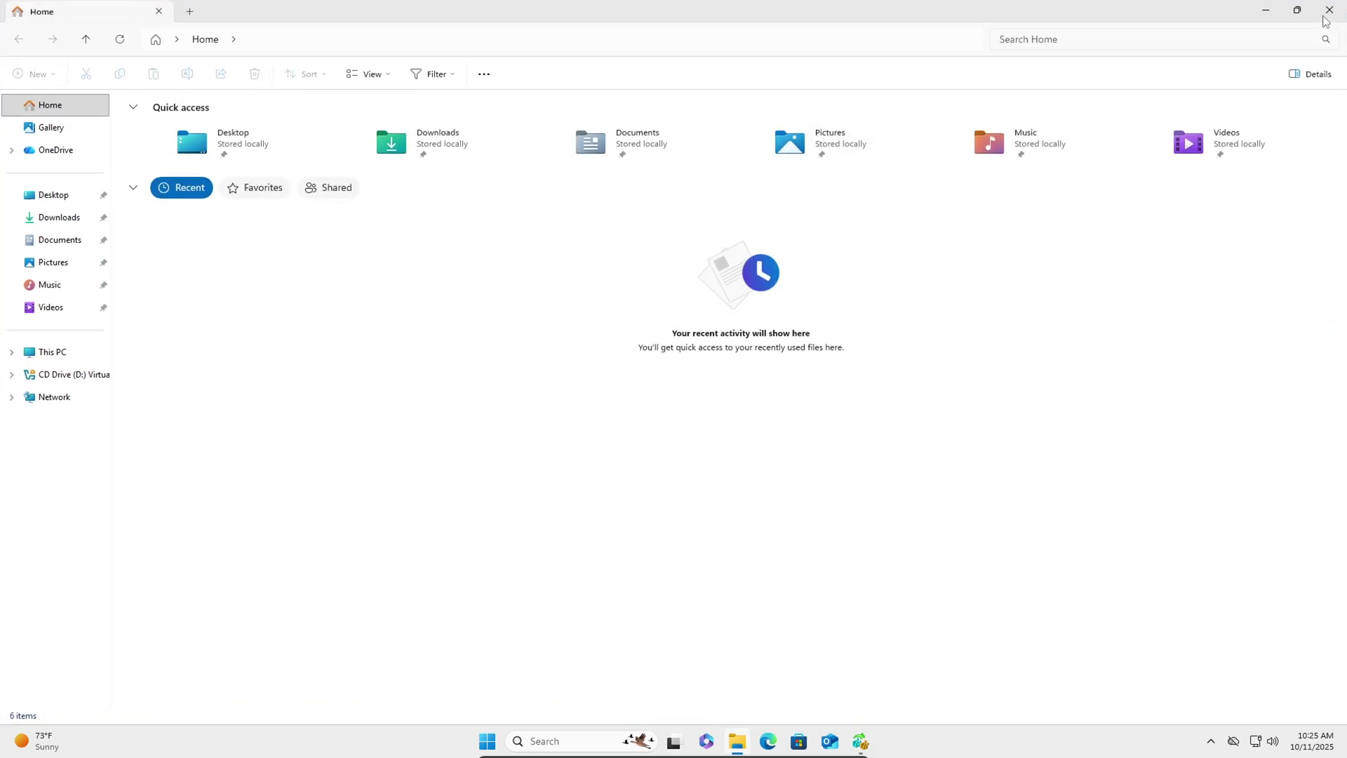
{"action": "left_click", "coordinate": [1327, 17]}
{"action": "left_click_drag", "start_coordinate": [1081, 222], "coordinate": [1046, 594]}
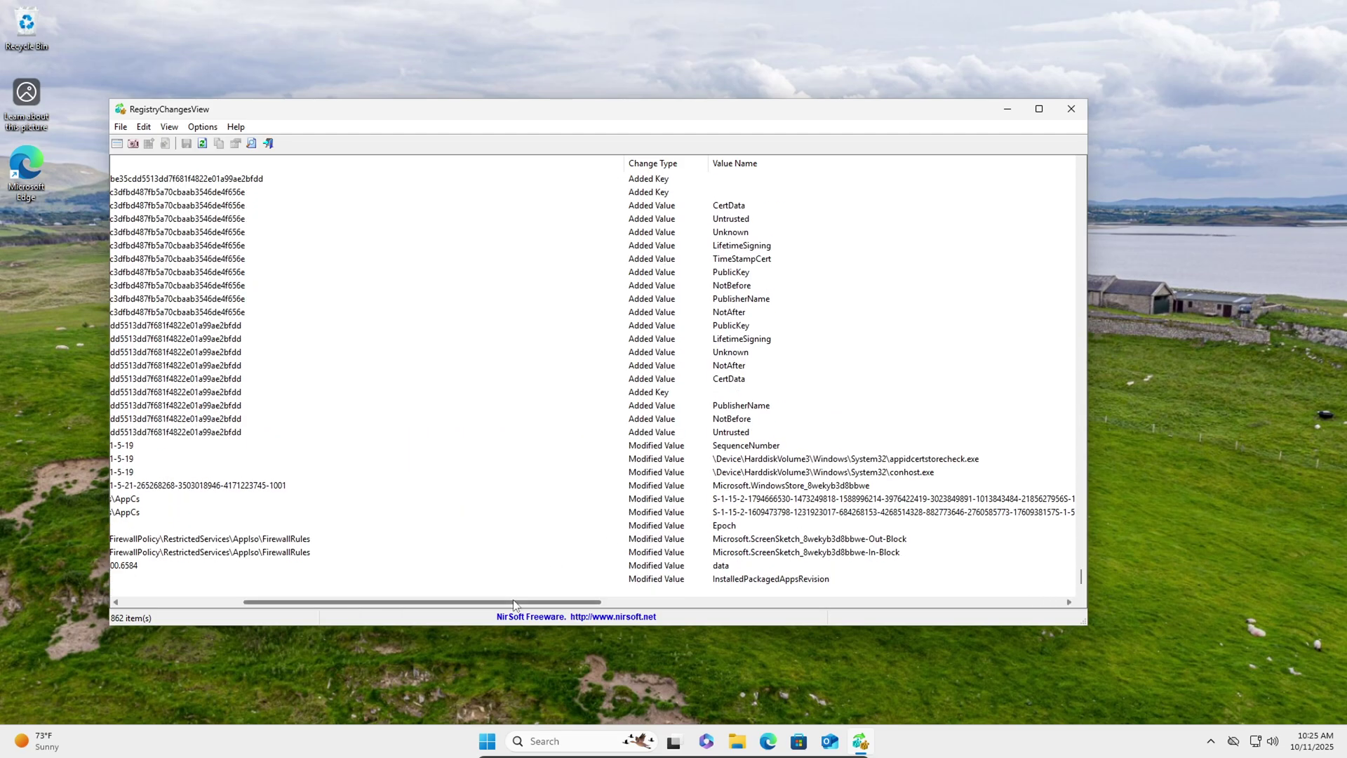
{"action": "left_click_drag", "start_coordinate": [517, 601], "coordinate": [384, 615]}
{"action": "scroll", "coordinate": [540, 474], "scroll_direction": "up", "scroll_amount": 10}
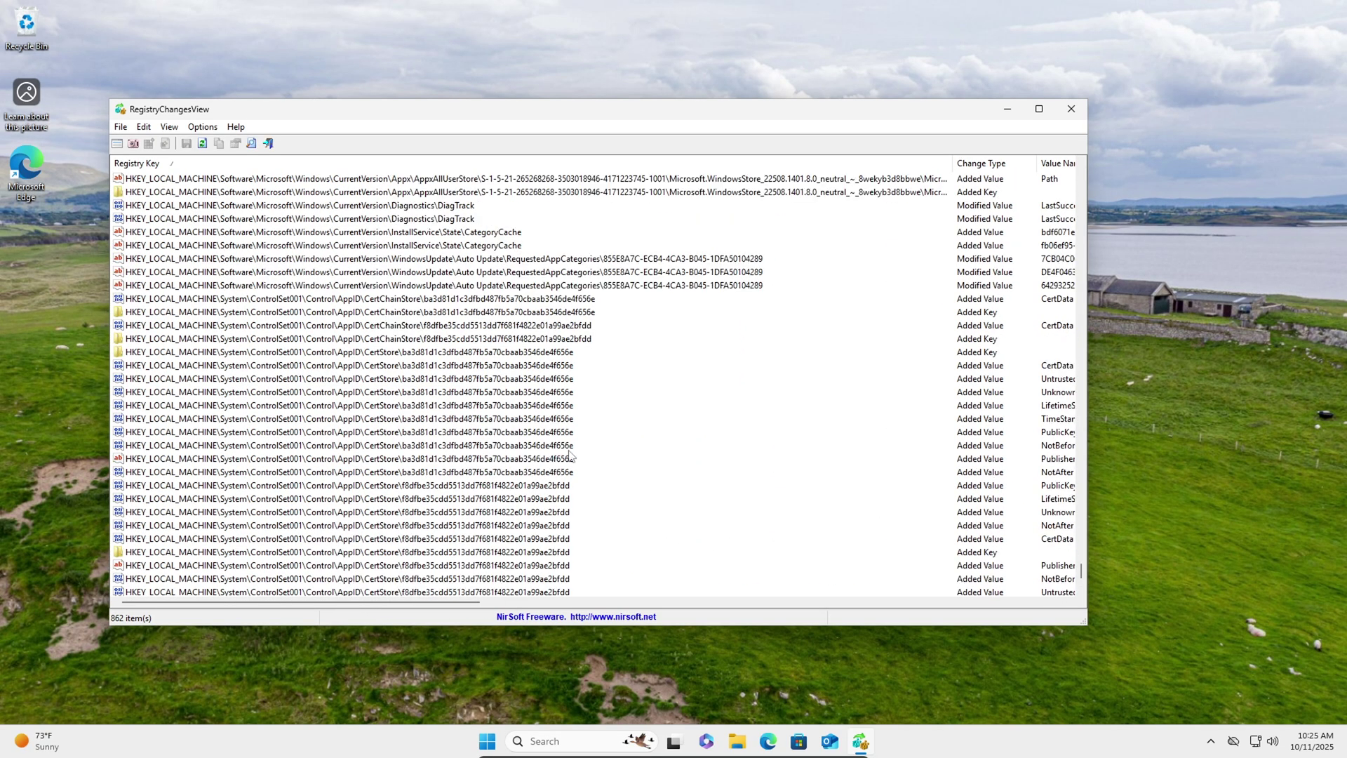
{"action": "scroll", "coordinate": [619, 386], "scroll_direction": "up", "scroll_amount": 9}
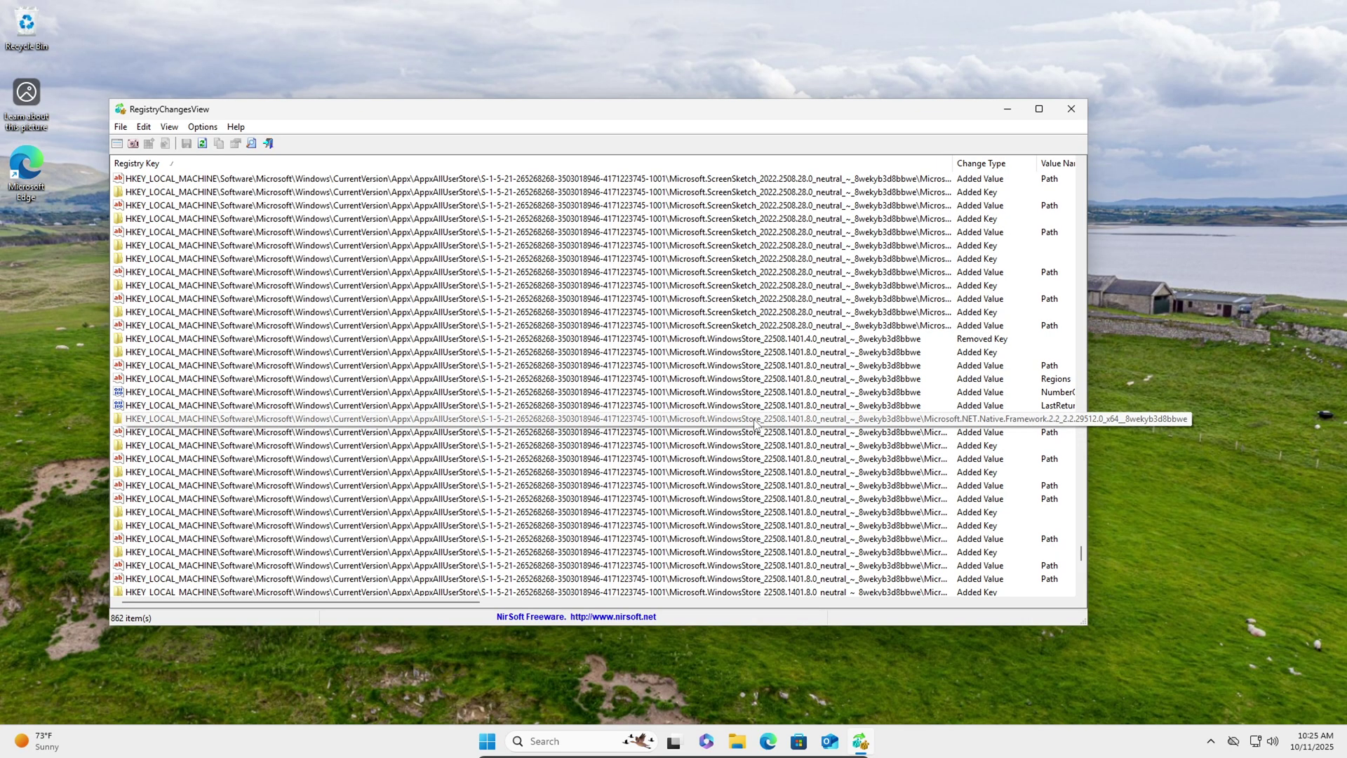
{"action": "left_click_drag", "start_coordinate": [1081, 547], "coordinate": [1101, 163]}
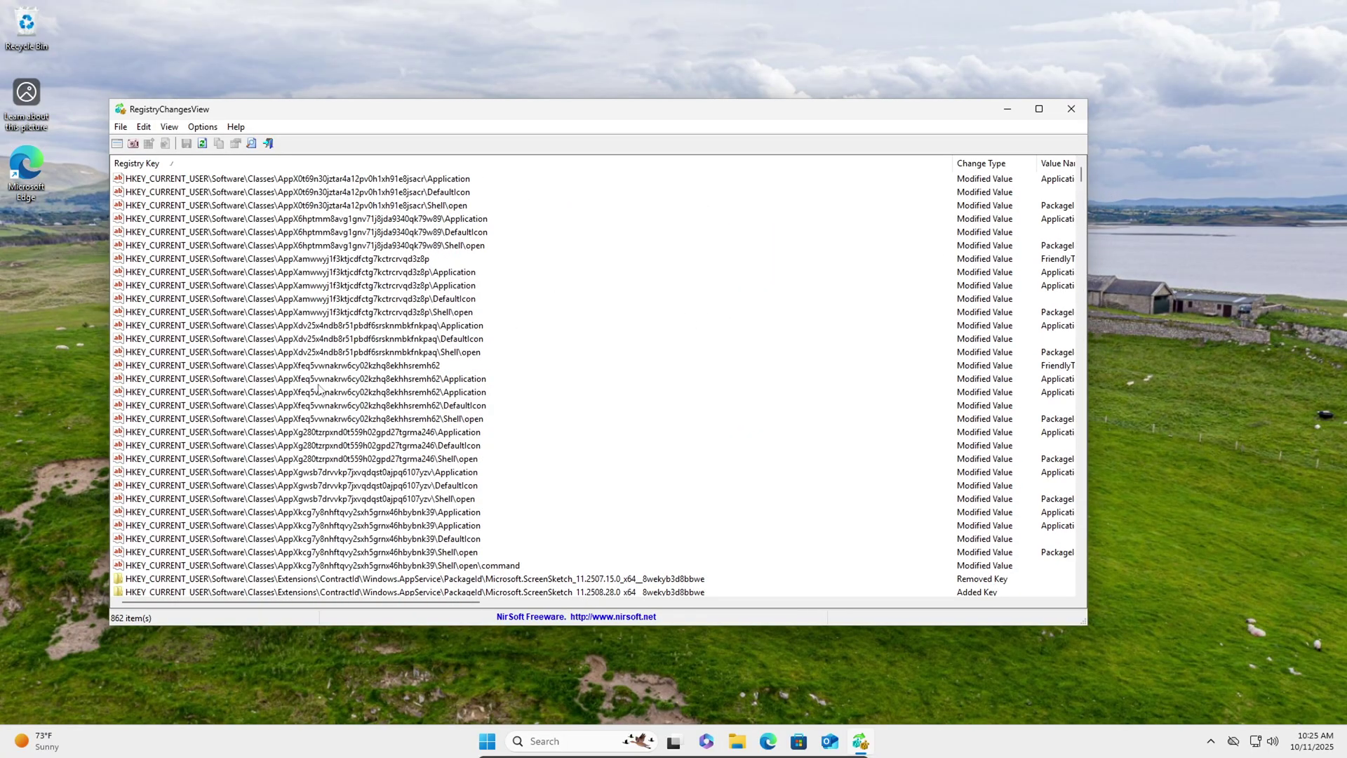
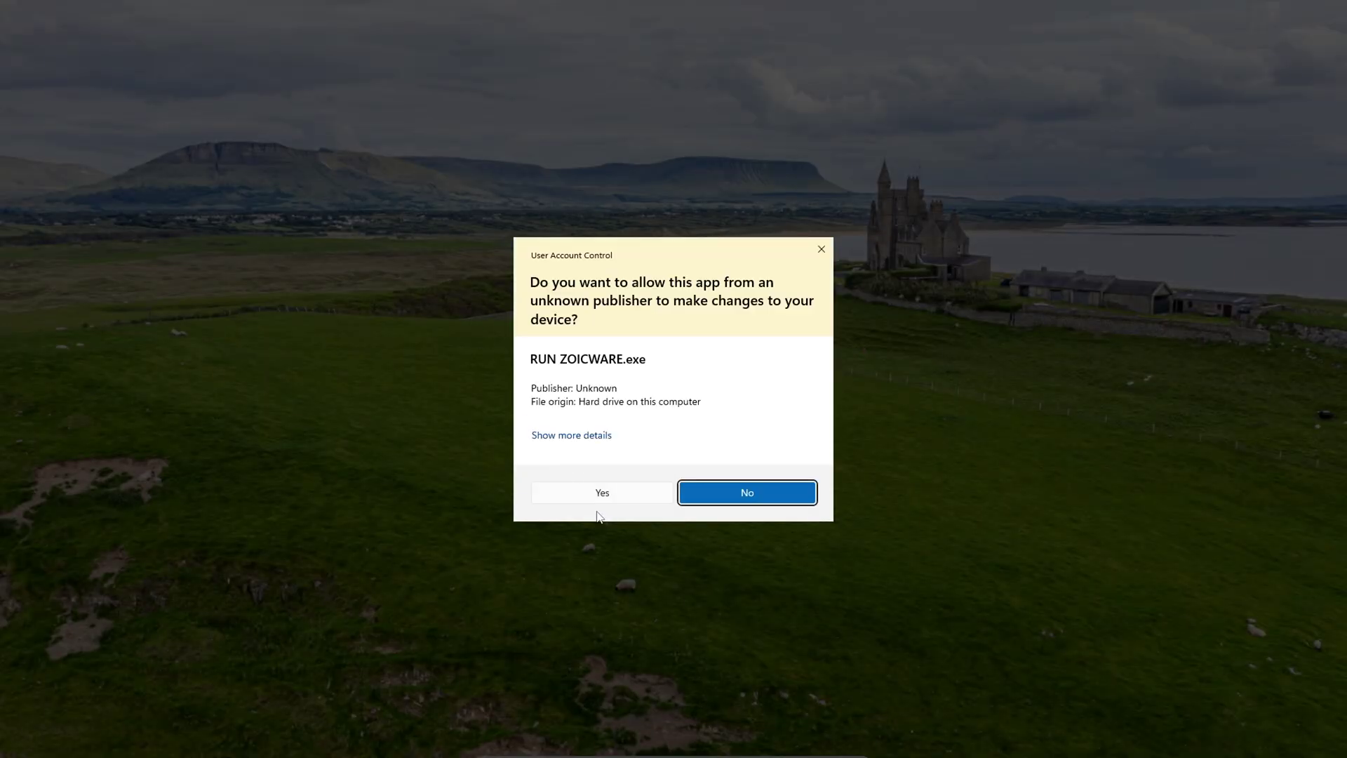
- Allow ZOICWARE to run as administrator and apply its registry tweaks
{"action": "left_click", "coordinate": [602, 494]}
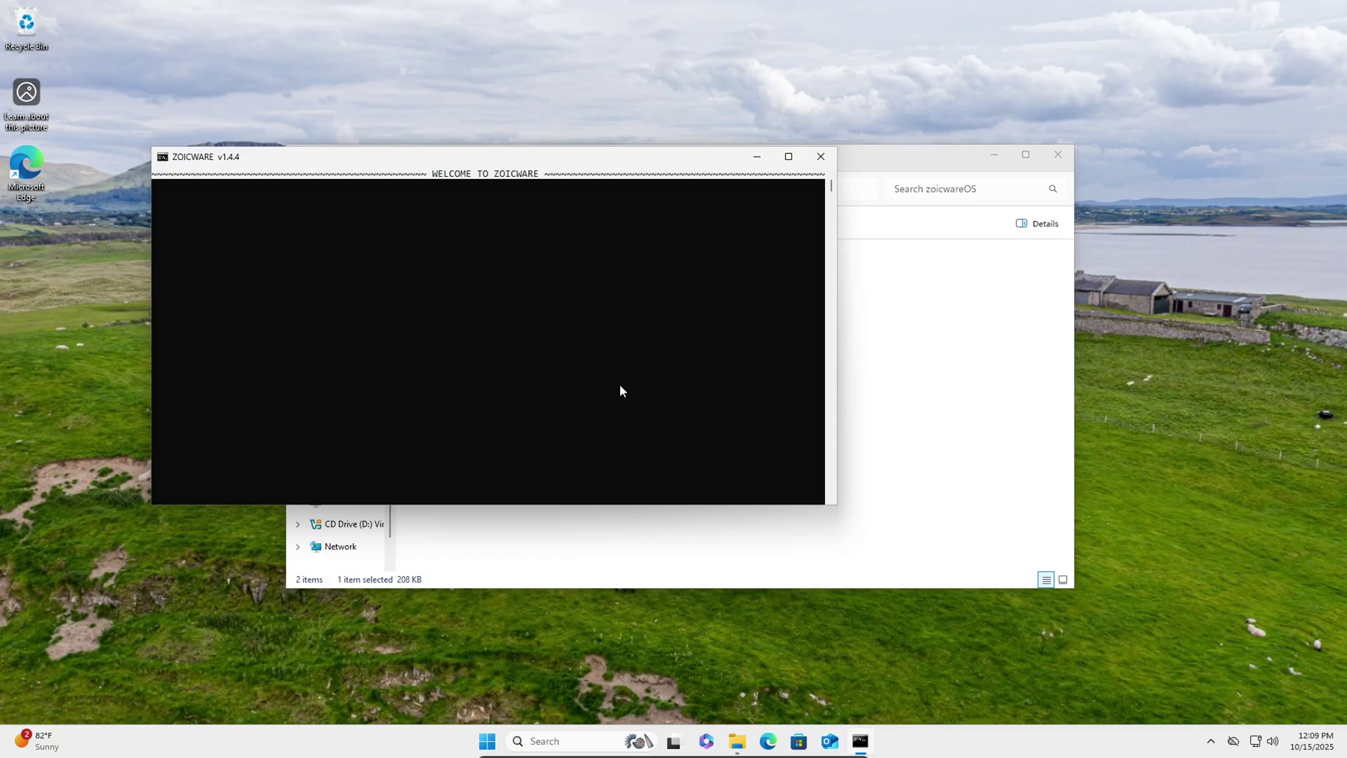
{"action": "left_click", "coordinate": [361, 229]}
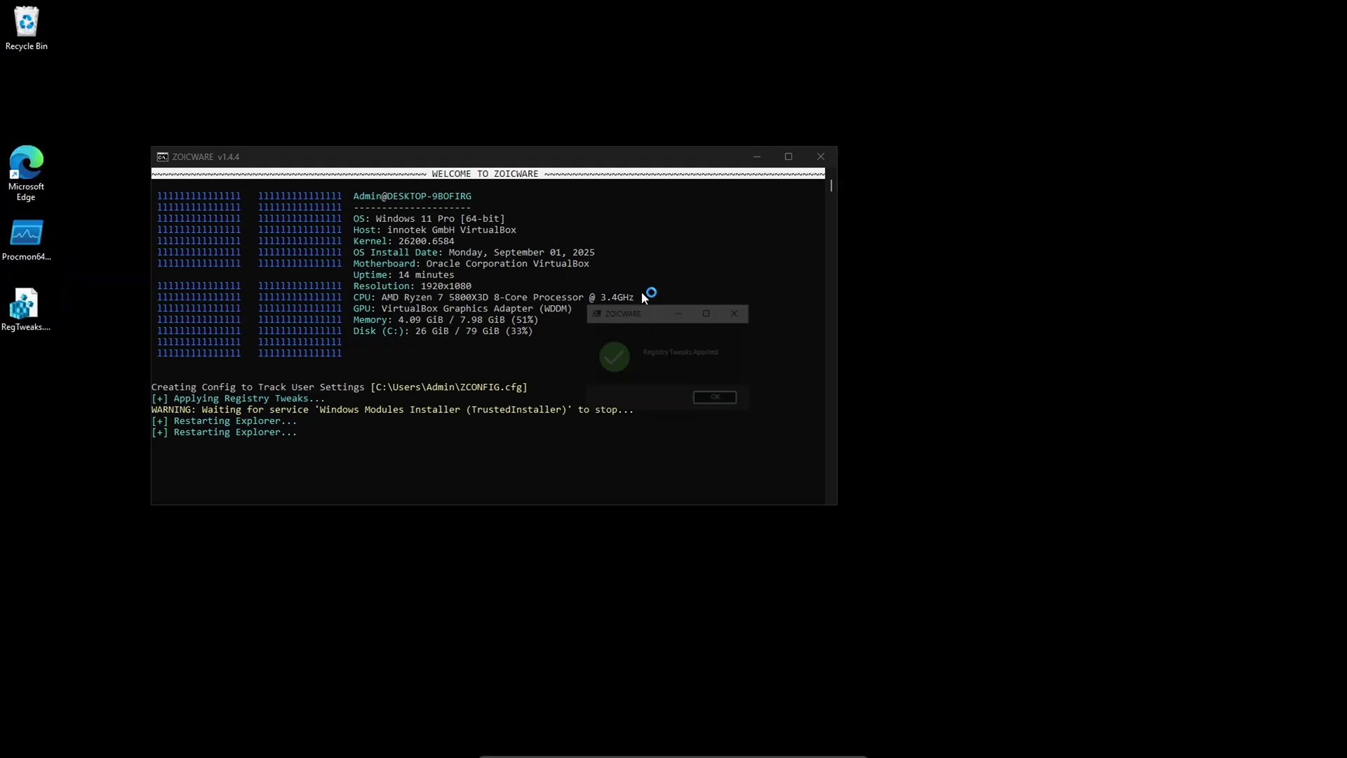
{"action": "left_click", "coordinate": [714, 397]}
- Restart Windows so the registry tweaks take effect
{"action": "key", "text": "super"}
{"action": "left_click", "coordinate": [400, 697]}
{"action": "left_click", "coordinate": [402, 595]}
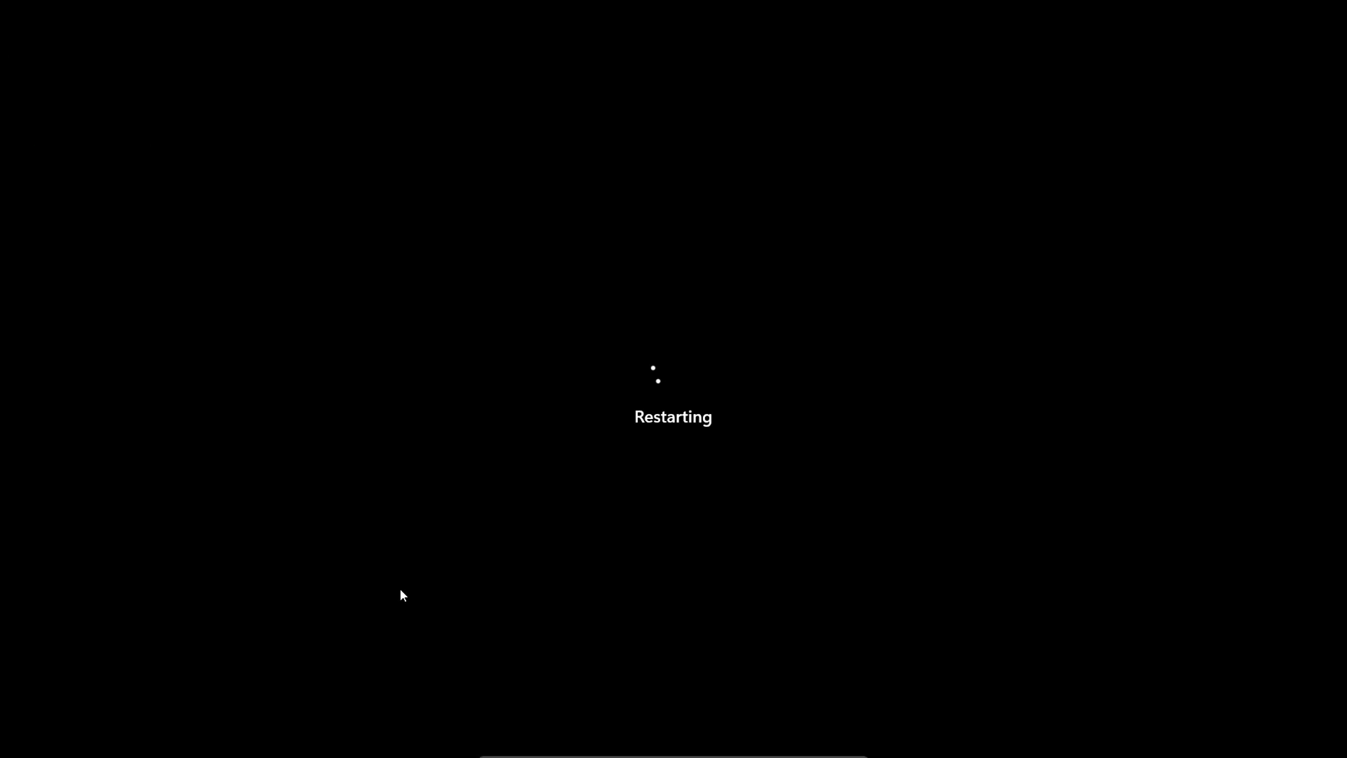
- Launch Wireshark and start an Ethernet capture filtered to dns packets
{"action": "left_click", "coordinate": [23, 742]}
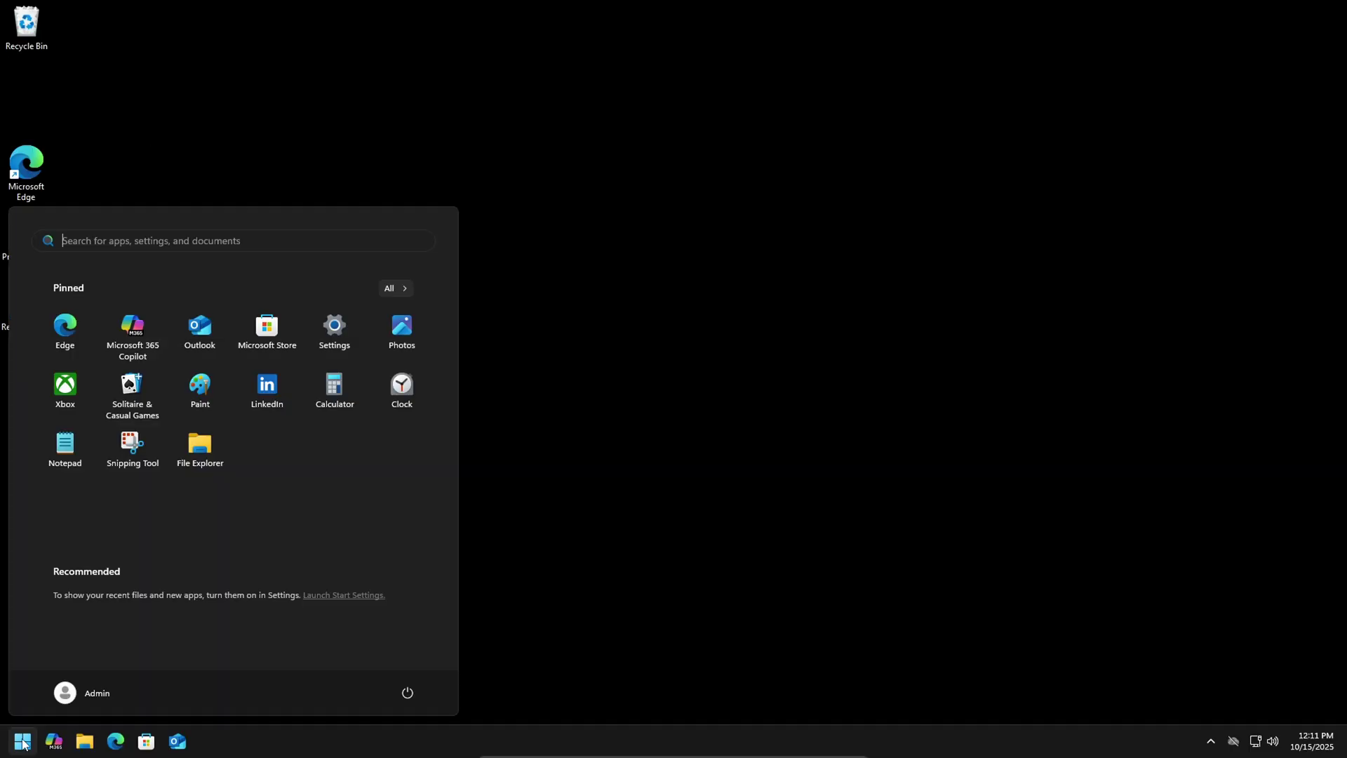
{"action": "type", "text": "wireshark"}
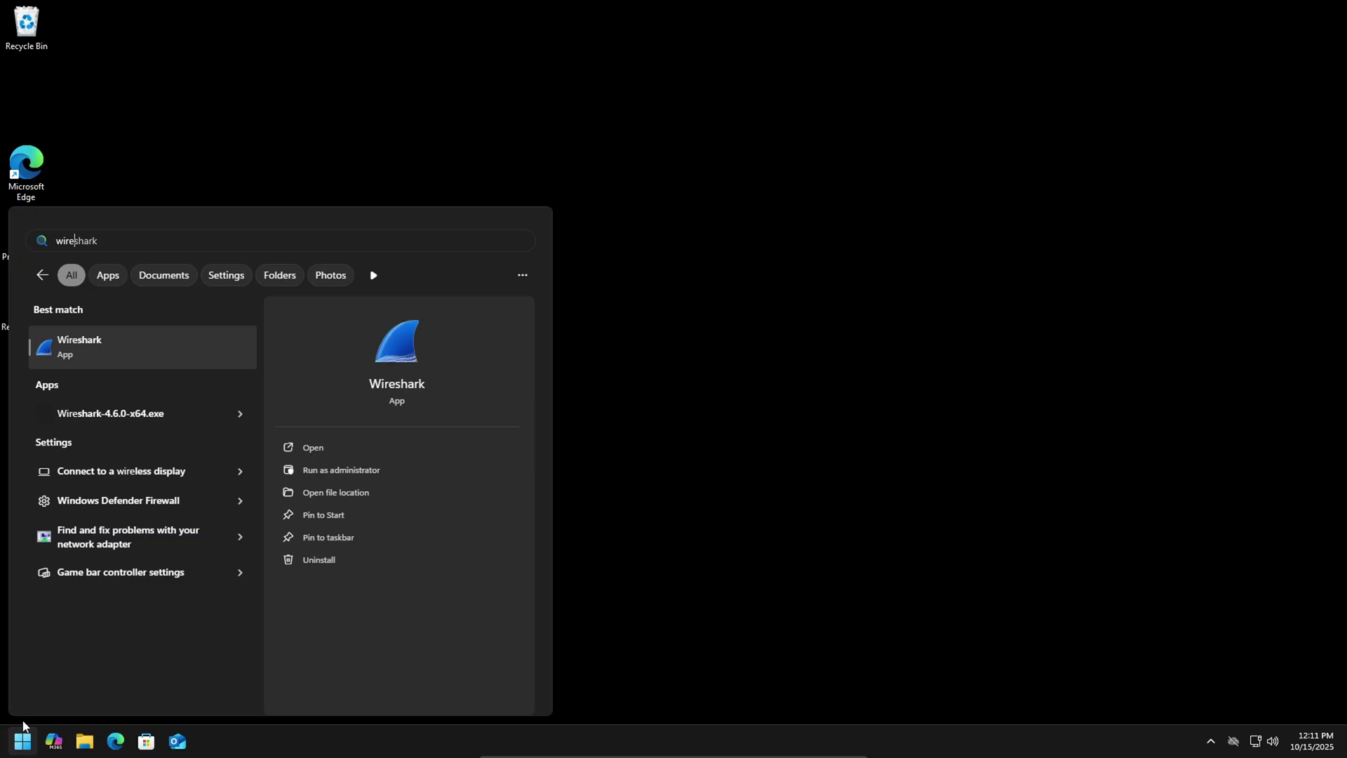
{"action": "left_click", "coordinate": [139, 345]}
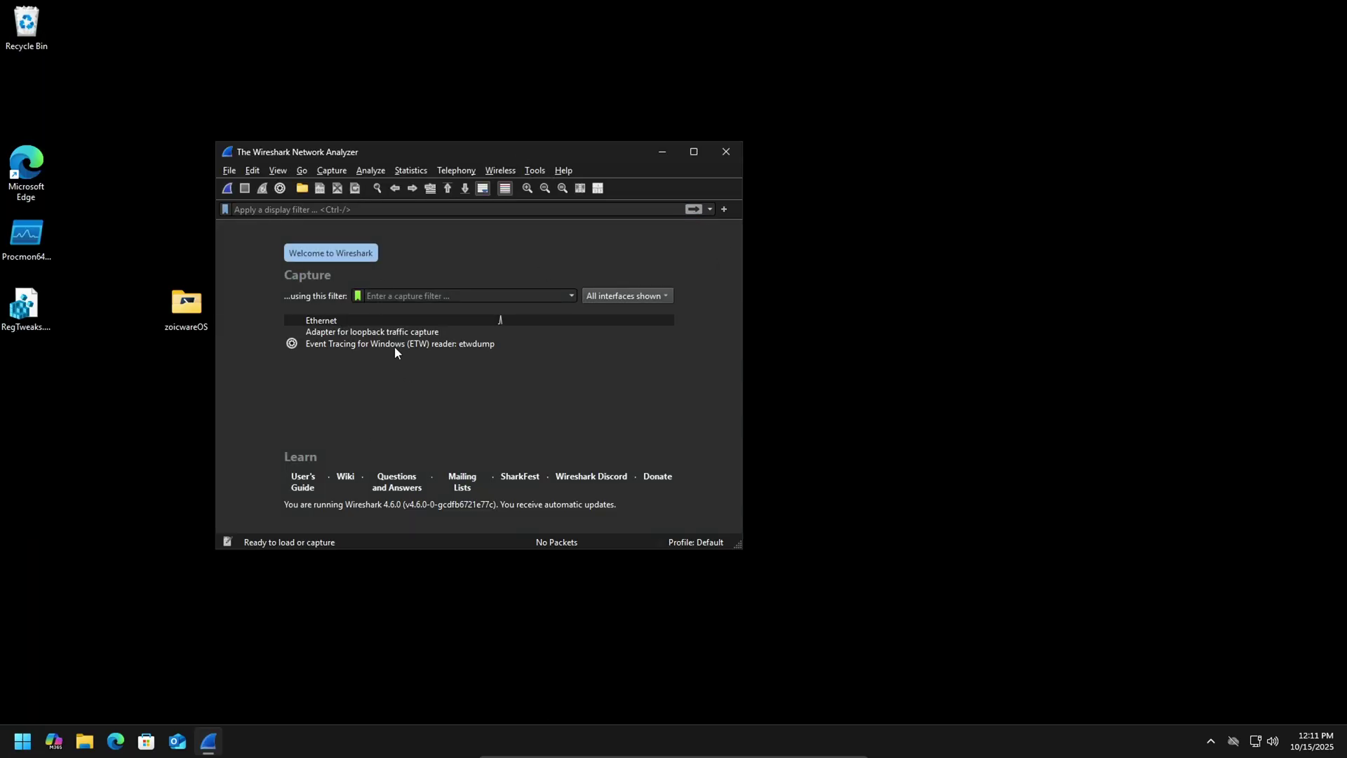
{"action": "key", "text": "ctrl+e"}
{"action": "key", "text": "ctrl+slash"}
{"action": "type", "text": "dns"}
{"action": "key", "text": "Return"}
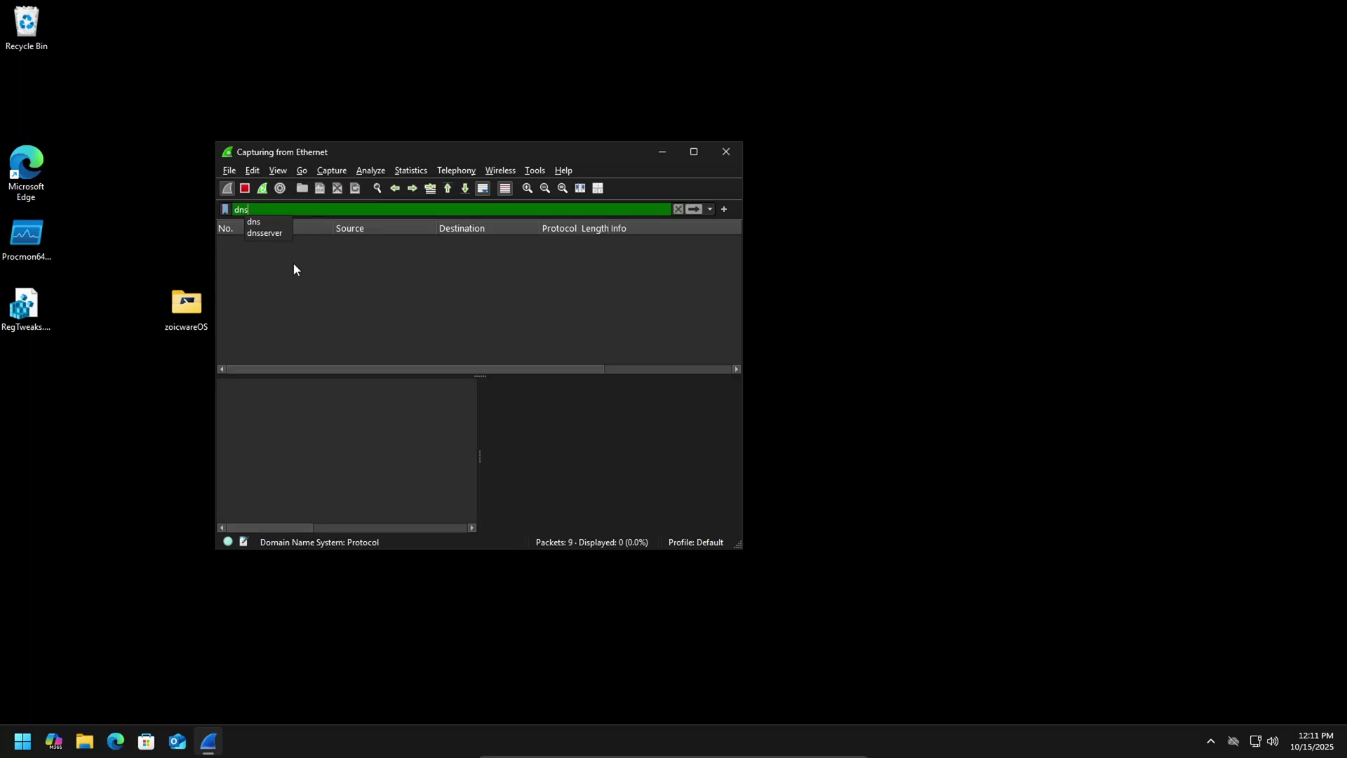
{"action": "left_click", "coordinate": [325, 313]}
- Maximize Wireshark's packet list, then minimize the window to show the desktop
{"action": "left_click", "coordinate": [693, 152]}
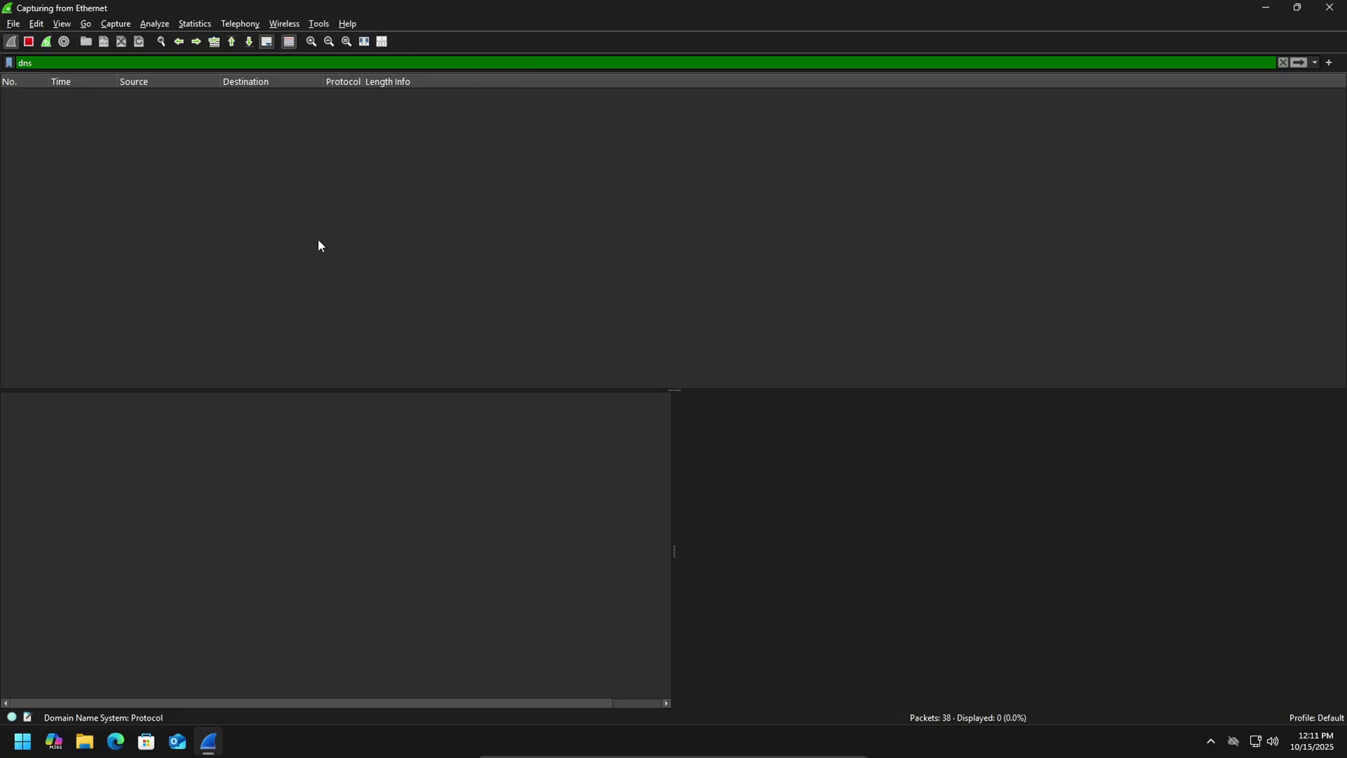
{"action": "left_click", "coordinate": [1297, 8]}
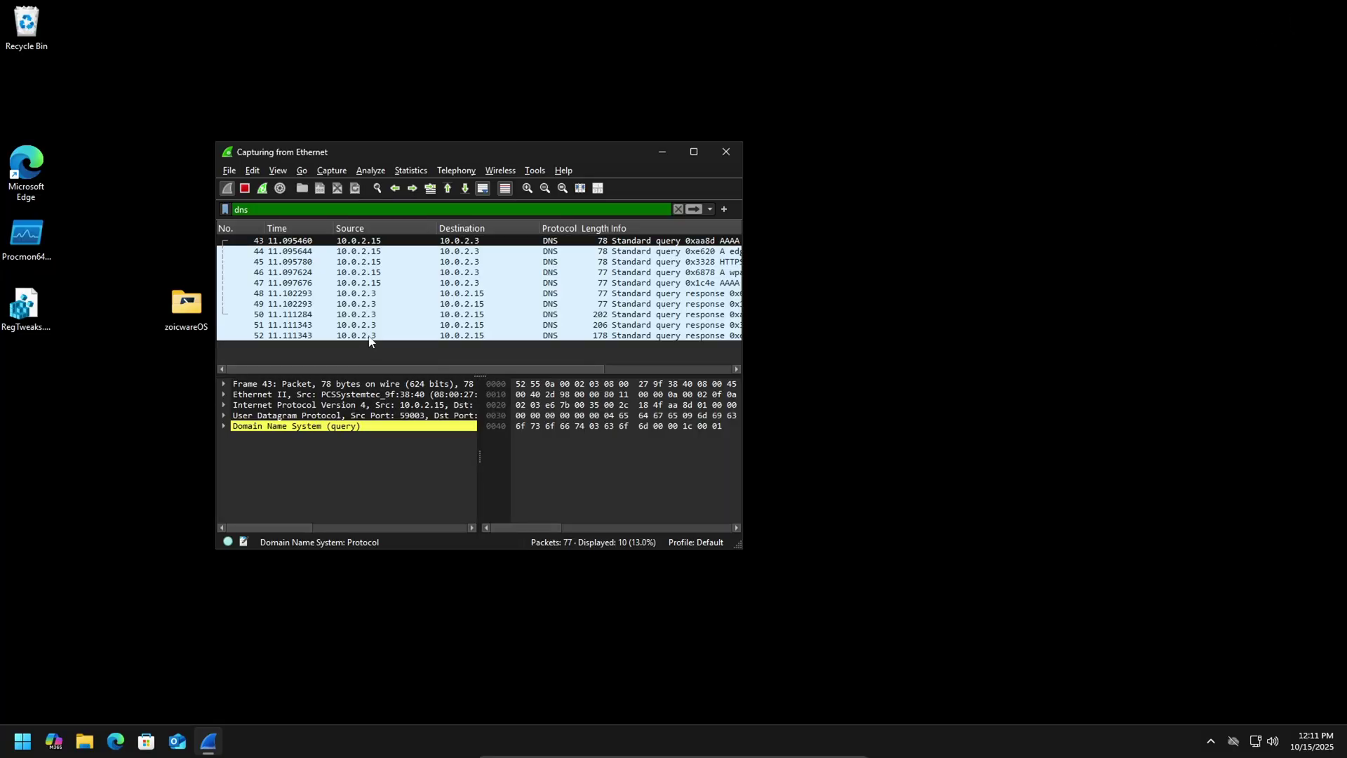
{"action": "left_click", "coordinate": [693, 152]}
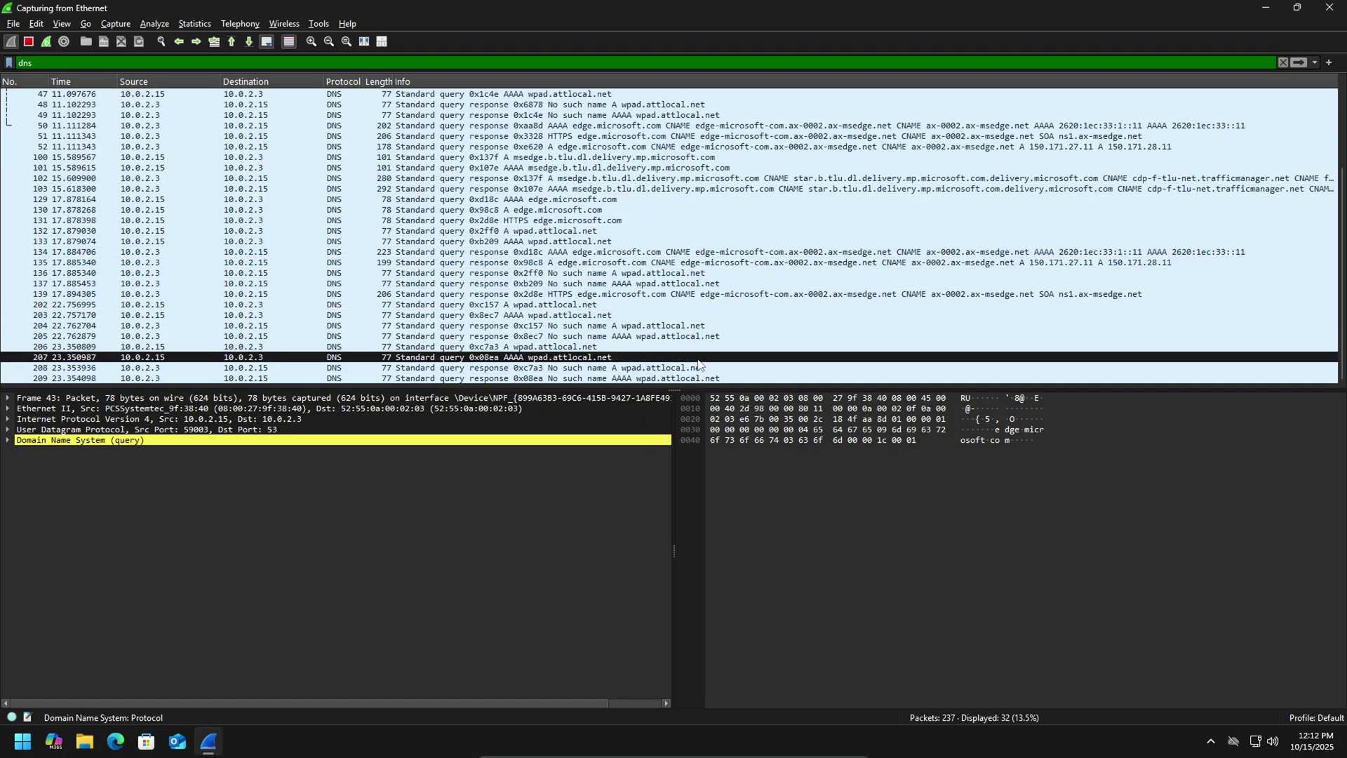
{"action": "left_click", "coordinate": [1271, 6]}
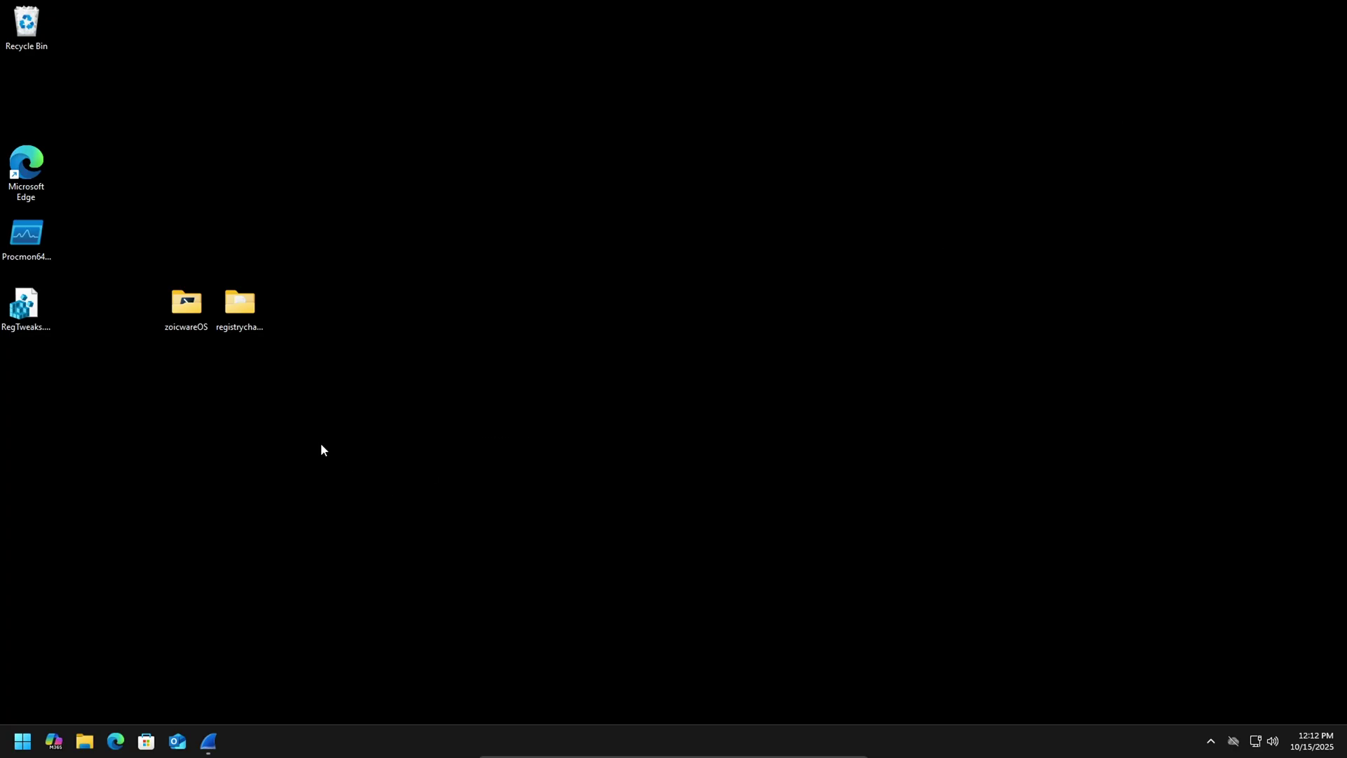
{"action": "double_click", "coordinate": [47, 243]}
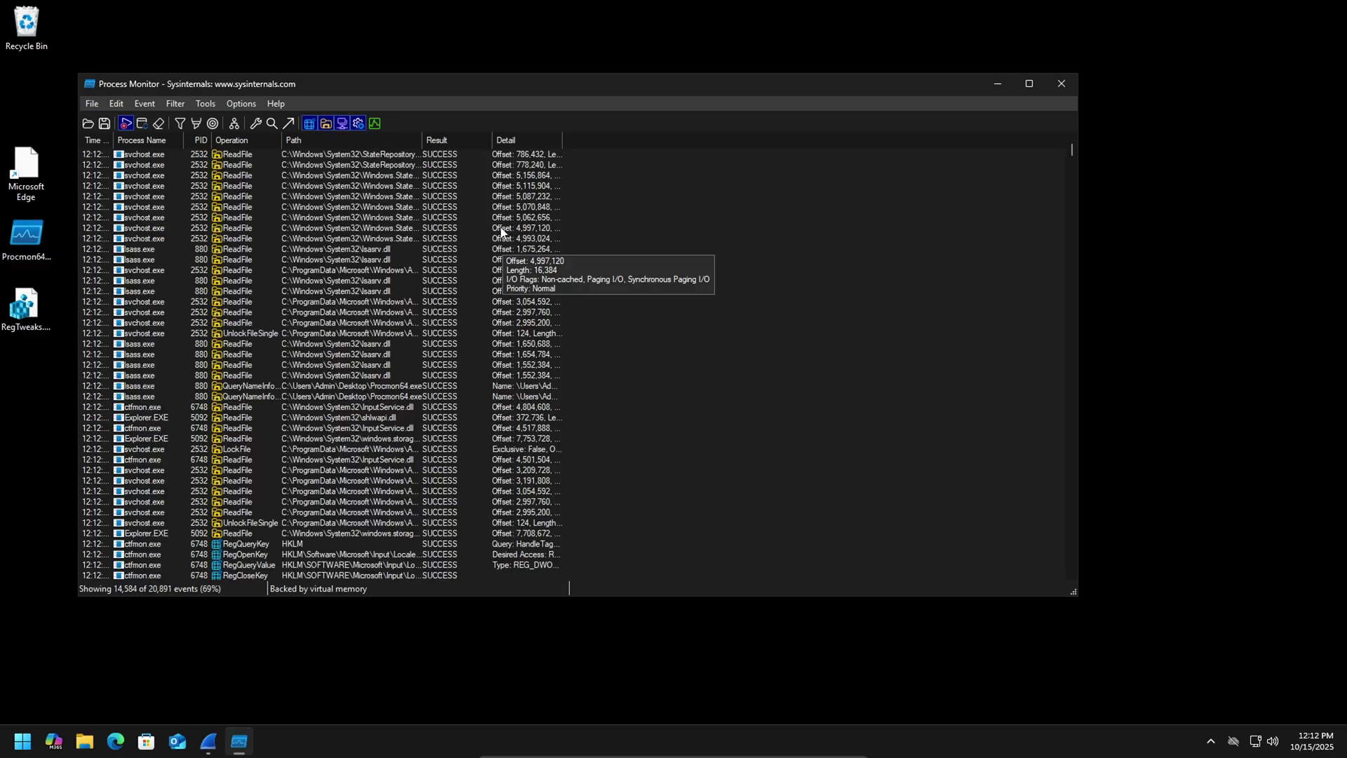
{"action": "left_click", "coordinate": [1026, 84]}
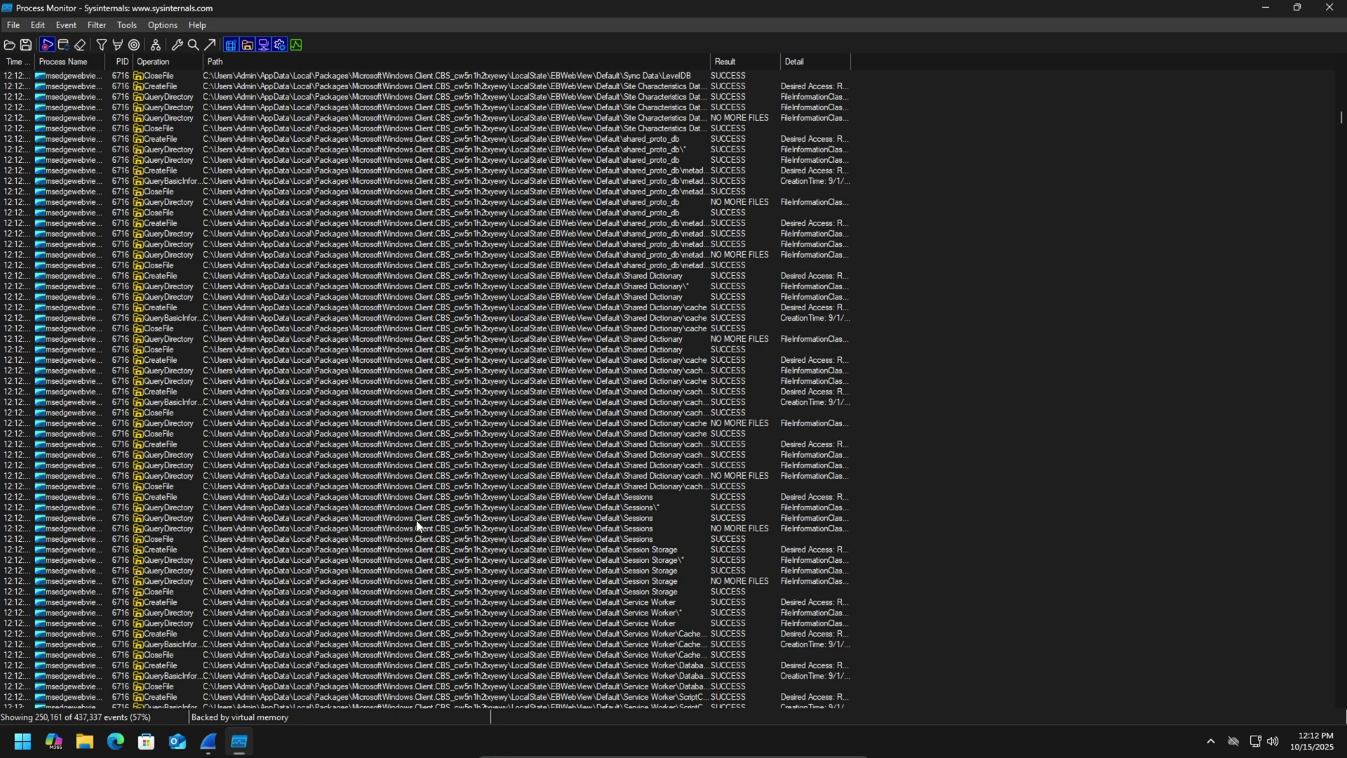
{"action": "scroll", "coordinate": [418, 518], "scroll_direction": "up", "scroll_amount": 15}
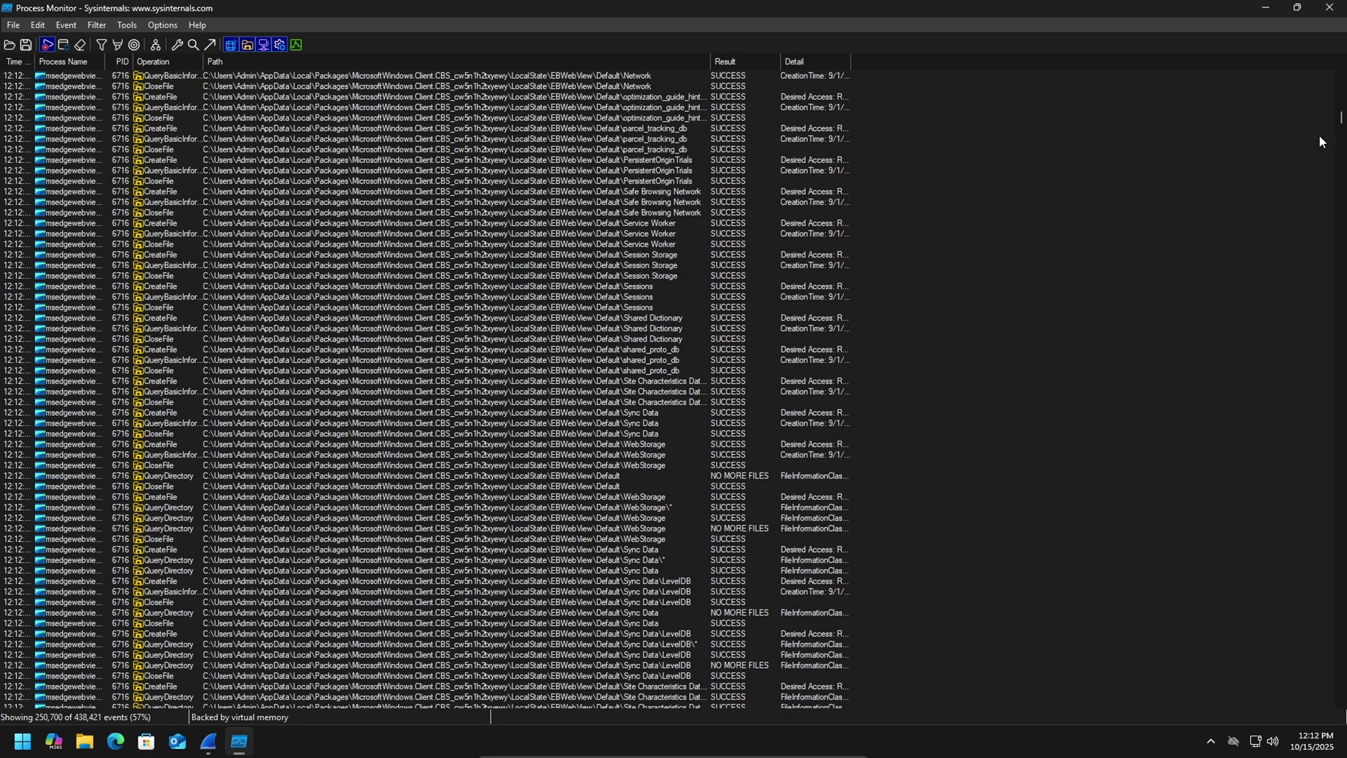
{"action": "left_click_drag", "start_coordinate": [1341, 119], "coordinate": [1342, 125]}
{"action": "scroll", "coordinate": [418, 414], "scroll_direction": "up", "scroll_amount": 18}
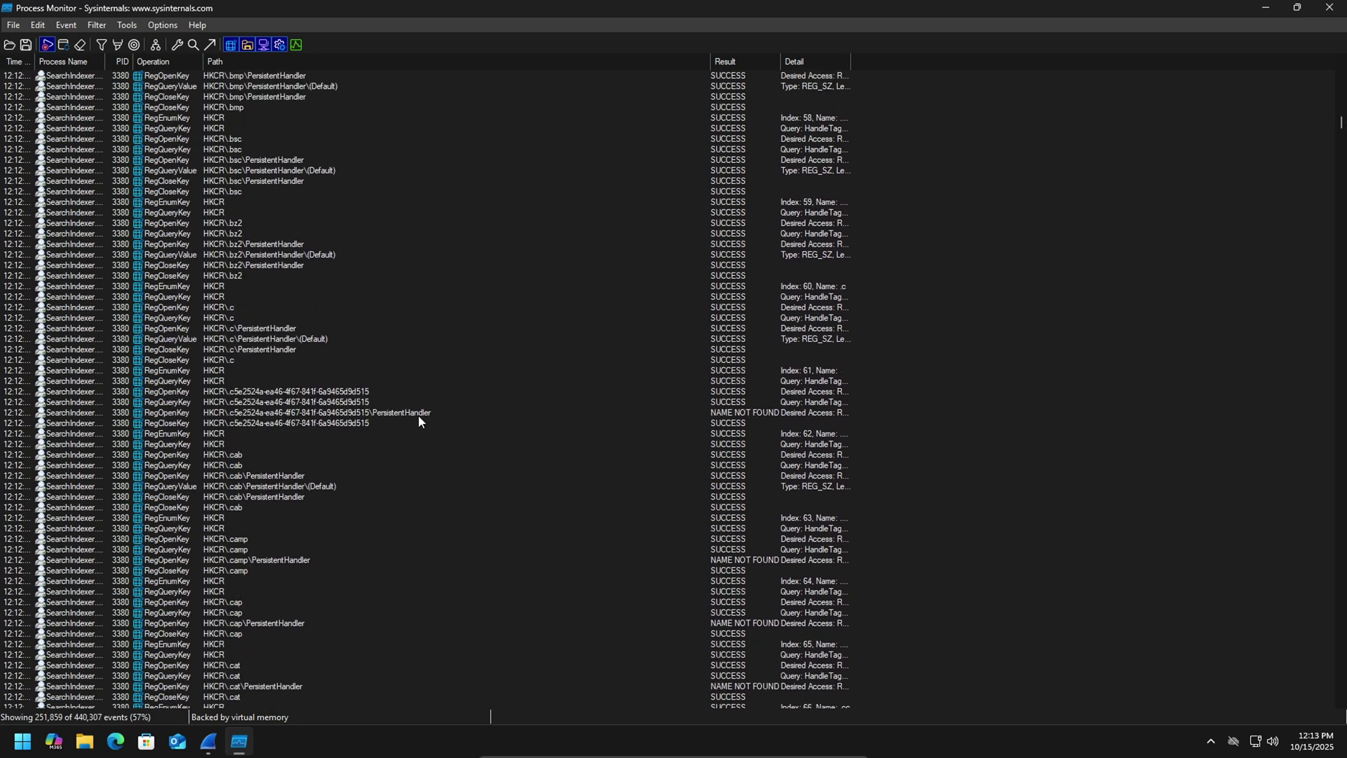
{"action": "scroll", "coordinate": [138, 267], "scroll_direction": "up", "scroll_amount": 13}
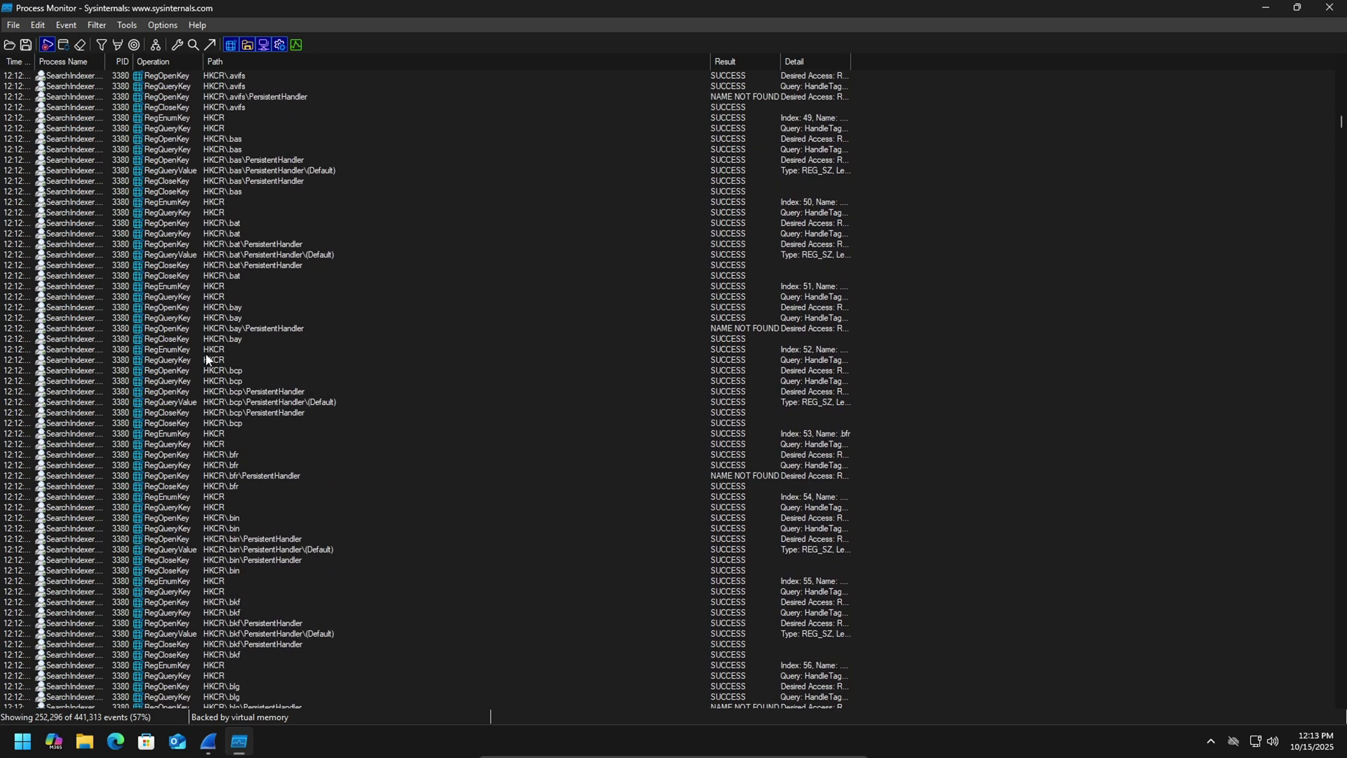
{"action": "left_click_drag", "start_coordinate": [1342, 132], "coordinate": [1342, 195]}
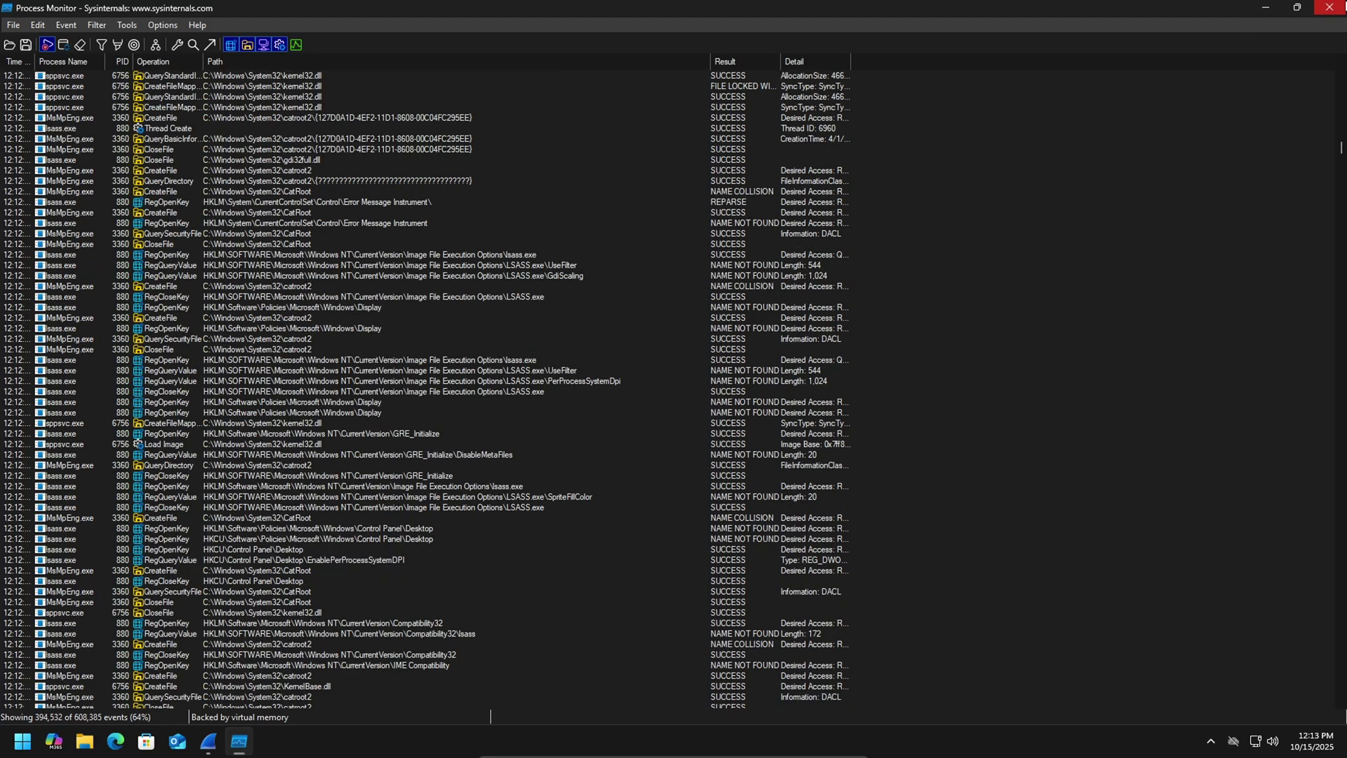
{"action": "left_click", "coordinate": [1329, 9]}
{"action": "double_click", "coordinate": [242, 312]}
- Launch RegistryChangesView.exe and create a registry snapshot to compare against
{"action": "left_click", "coordinate": [466, 314]}
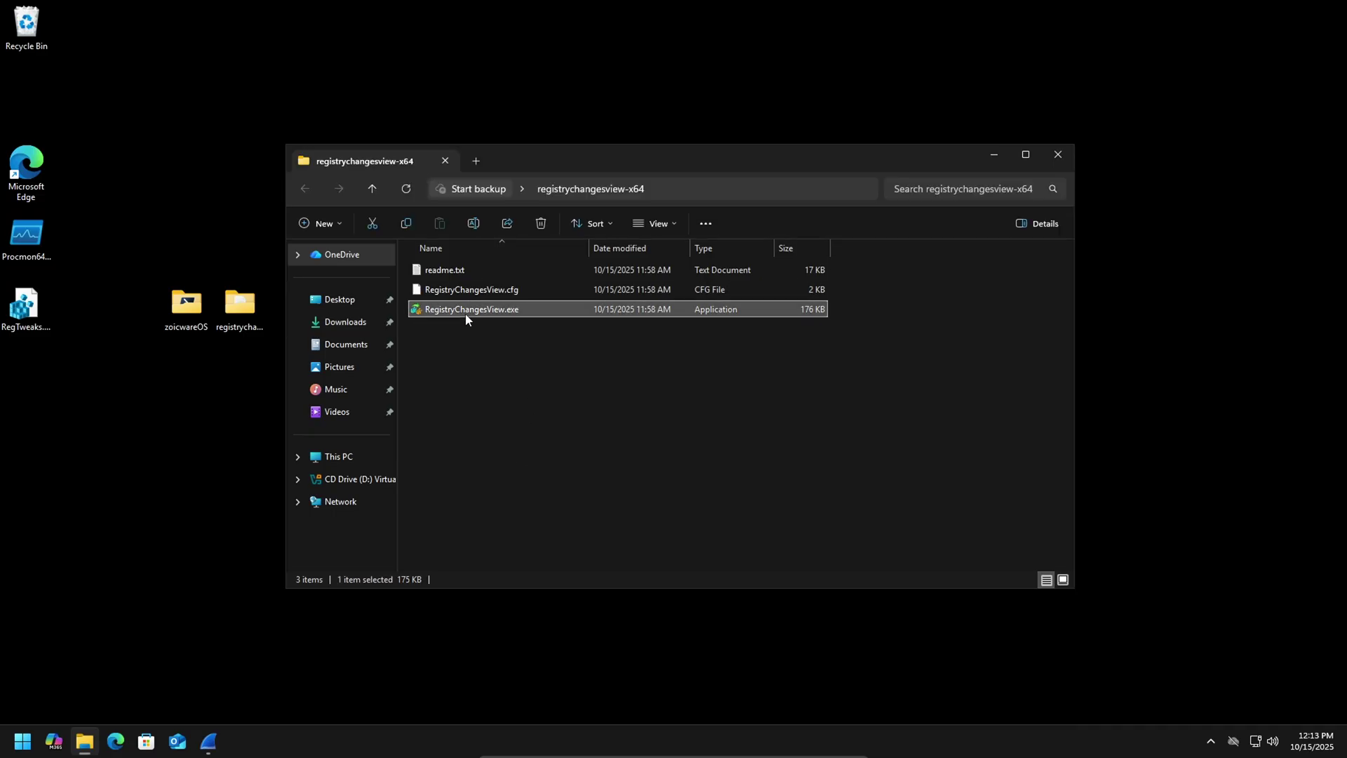
{"action": "double_click", "coordinate": [466, 312]}
{"action": "left_click", "coordinate": [748, 224]}
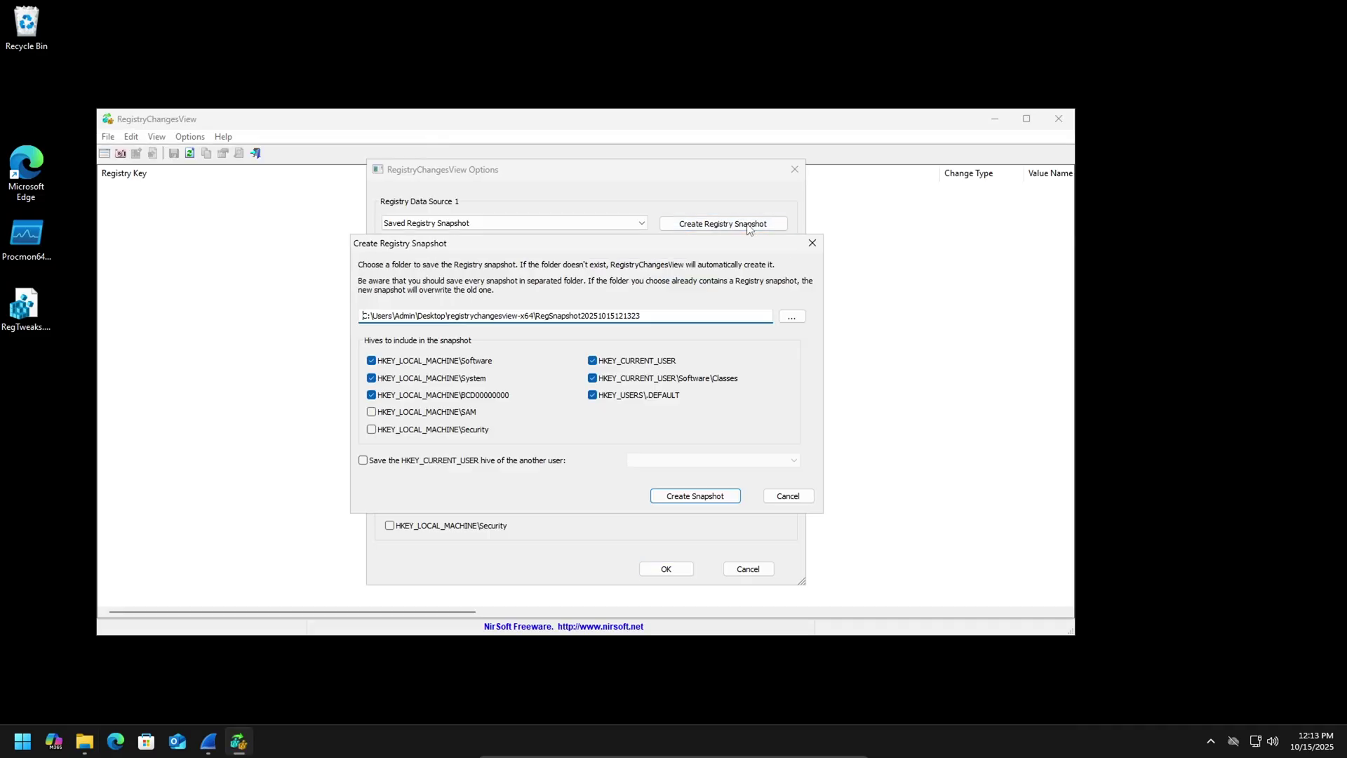
{"action": "left_click", "coordinate": [675, 493]}
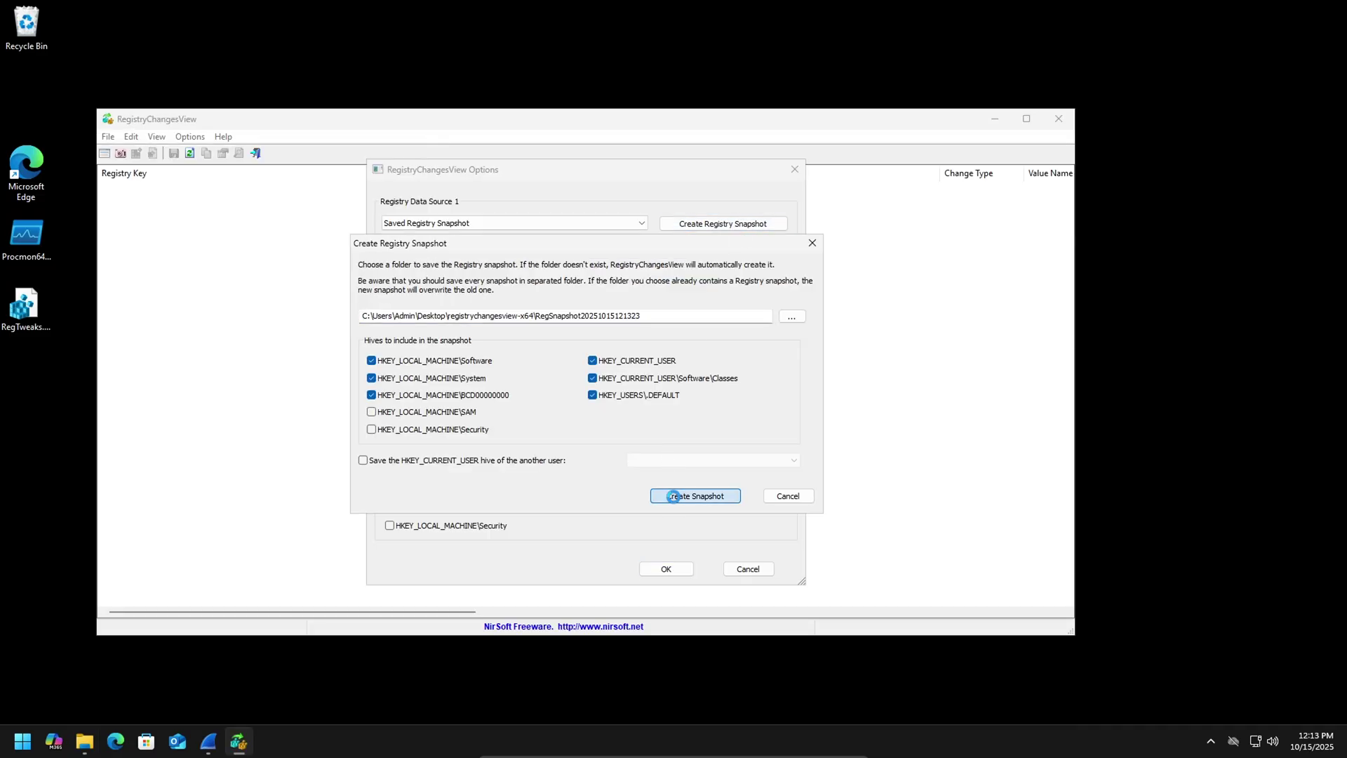
{"action": "left_click", "coordinate": [679, 570]}
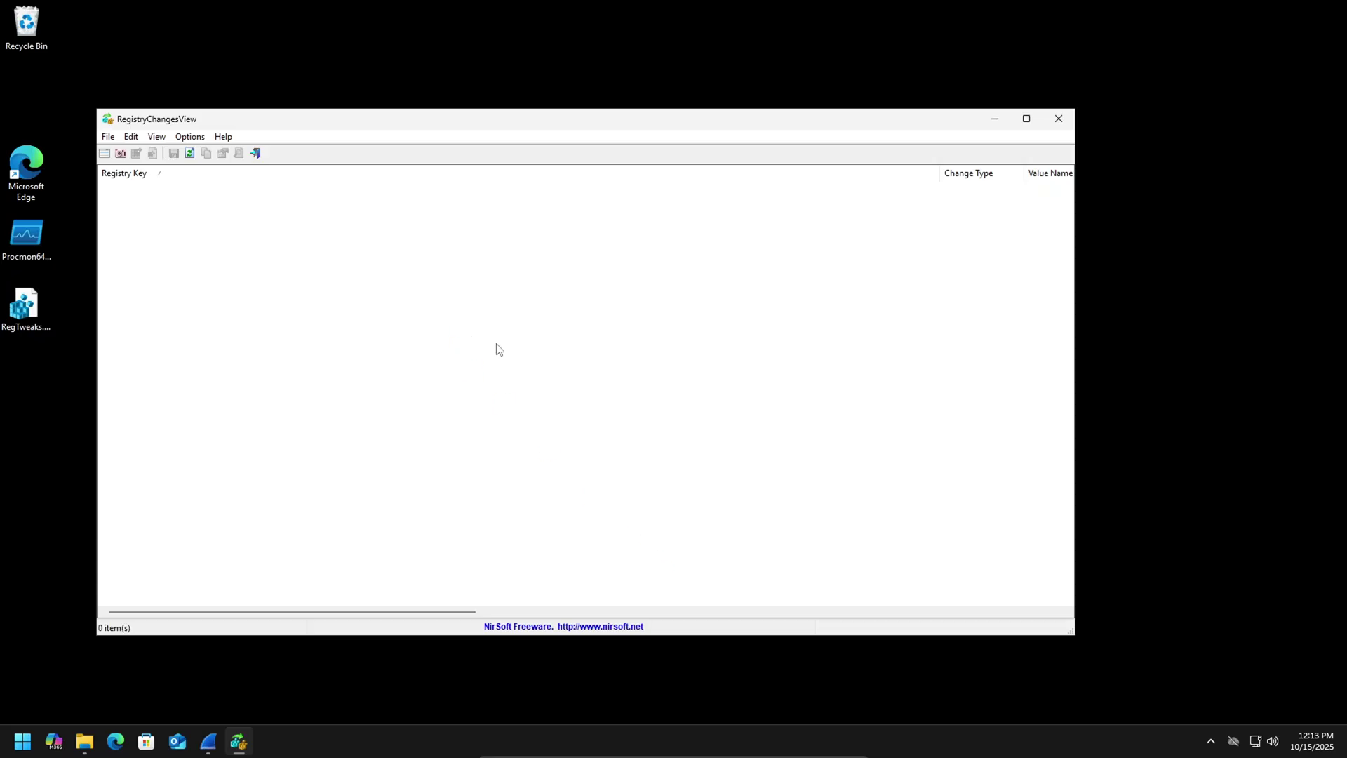
- Refresh the registry comparison repeatedly while it still shows 0 changes
{"action": "left_click", "coordinate": [189, 153]}
{"action": "mouse_move", "coordinate": [261, 612]}
{"action": "left_mouse_down"}
{"action": "mouse_move", "coordinate": [296, 614]}
{"action": "mouse_move", "coordinate": [261, 611]}
{"action": "left_mouse_up"}
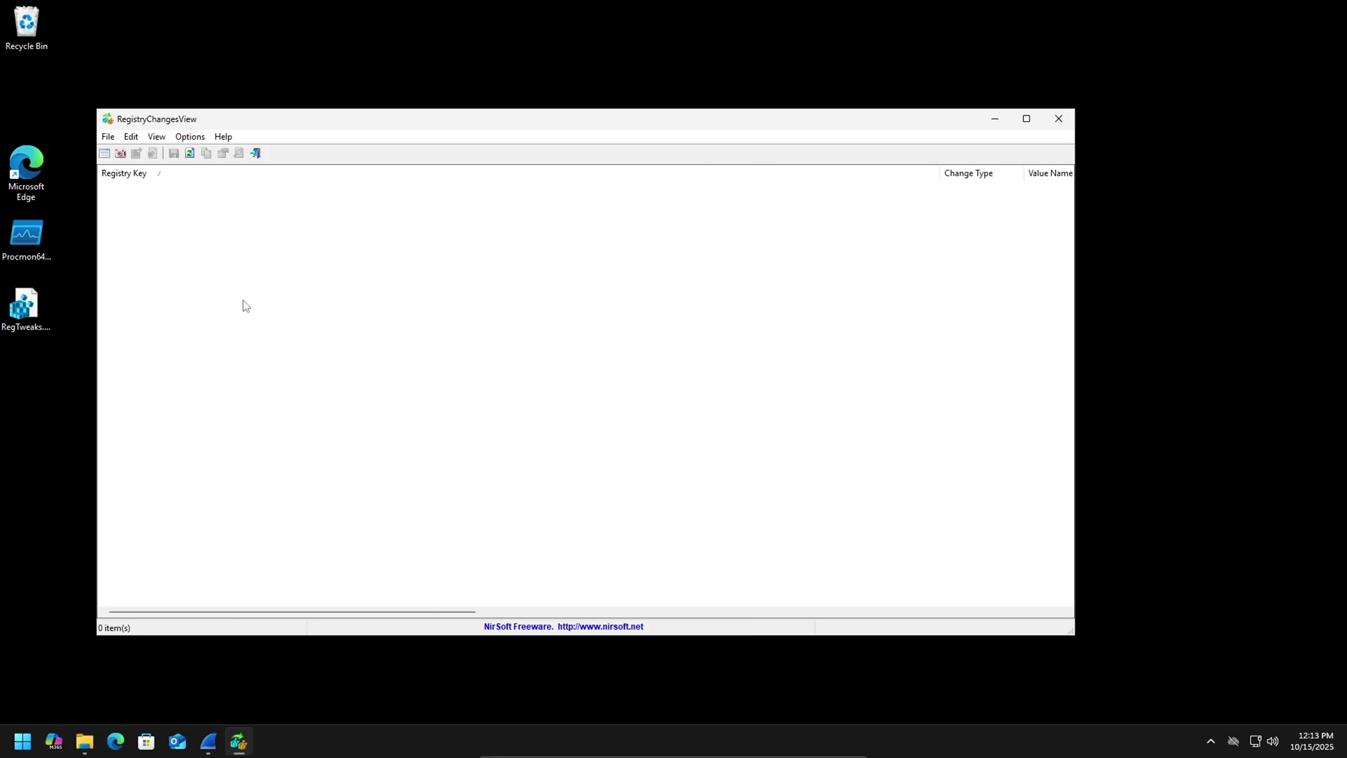
{"action": "left_click", "coordinate": [189, 154]}
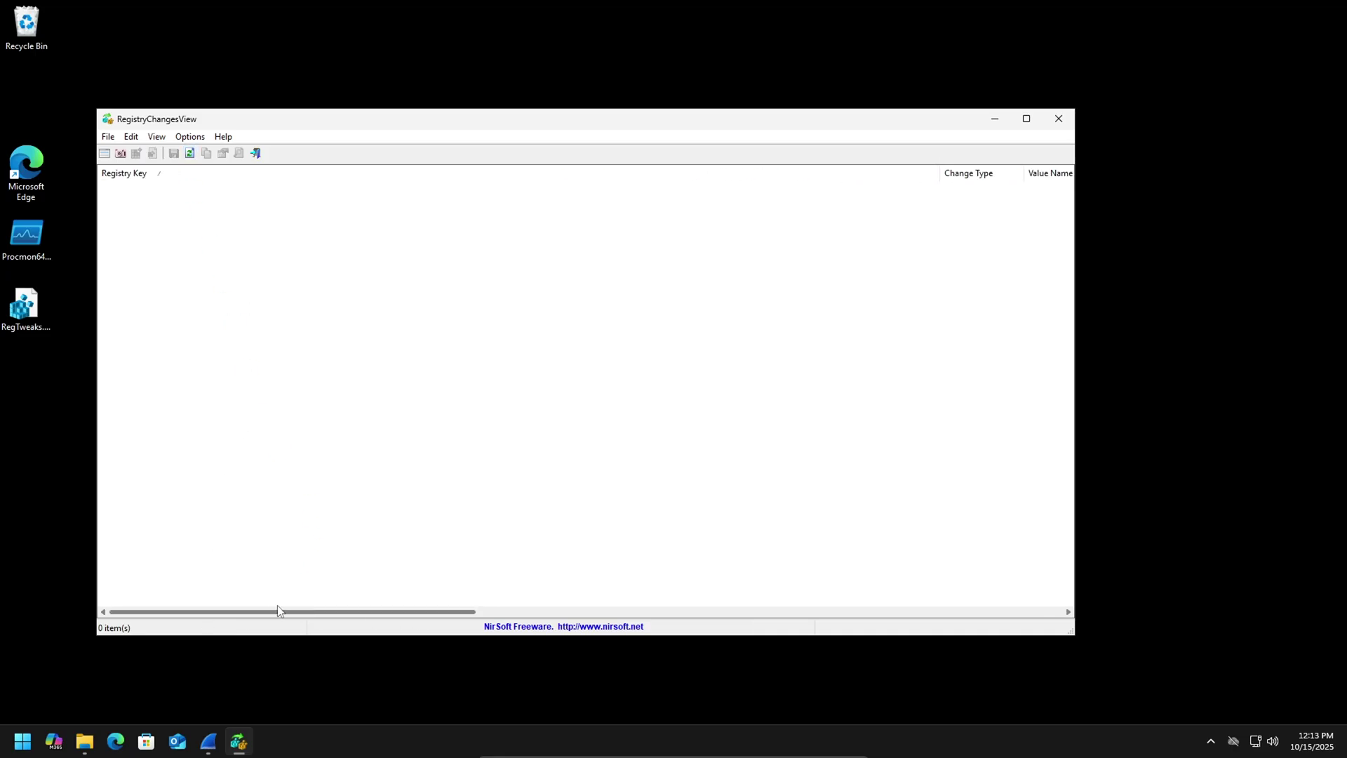
{"action": "left_click", "coordinate": [189, 152]}
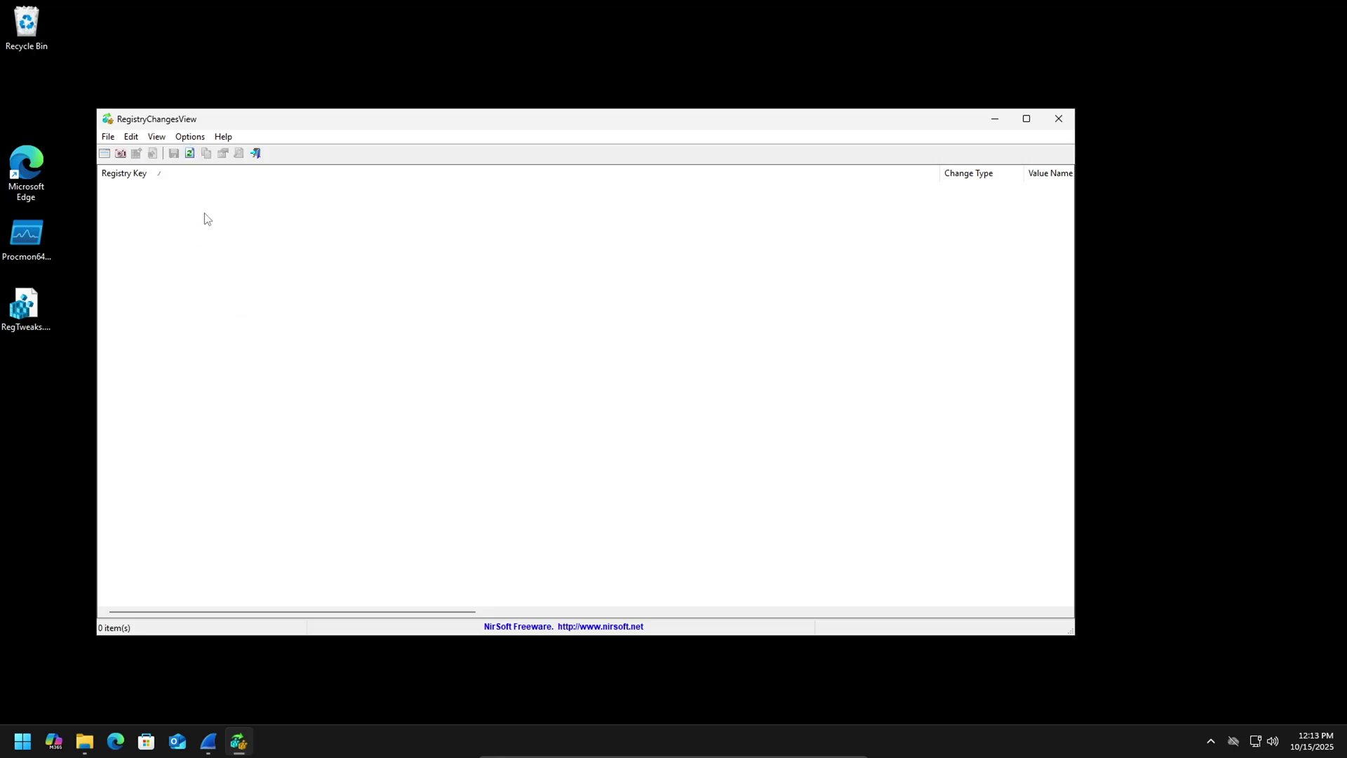
{"action": "left_click", "coordinate": [190, 153]}
{"action": "left_click", "coordinate": [189, 154]}
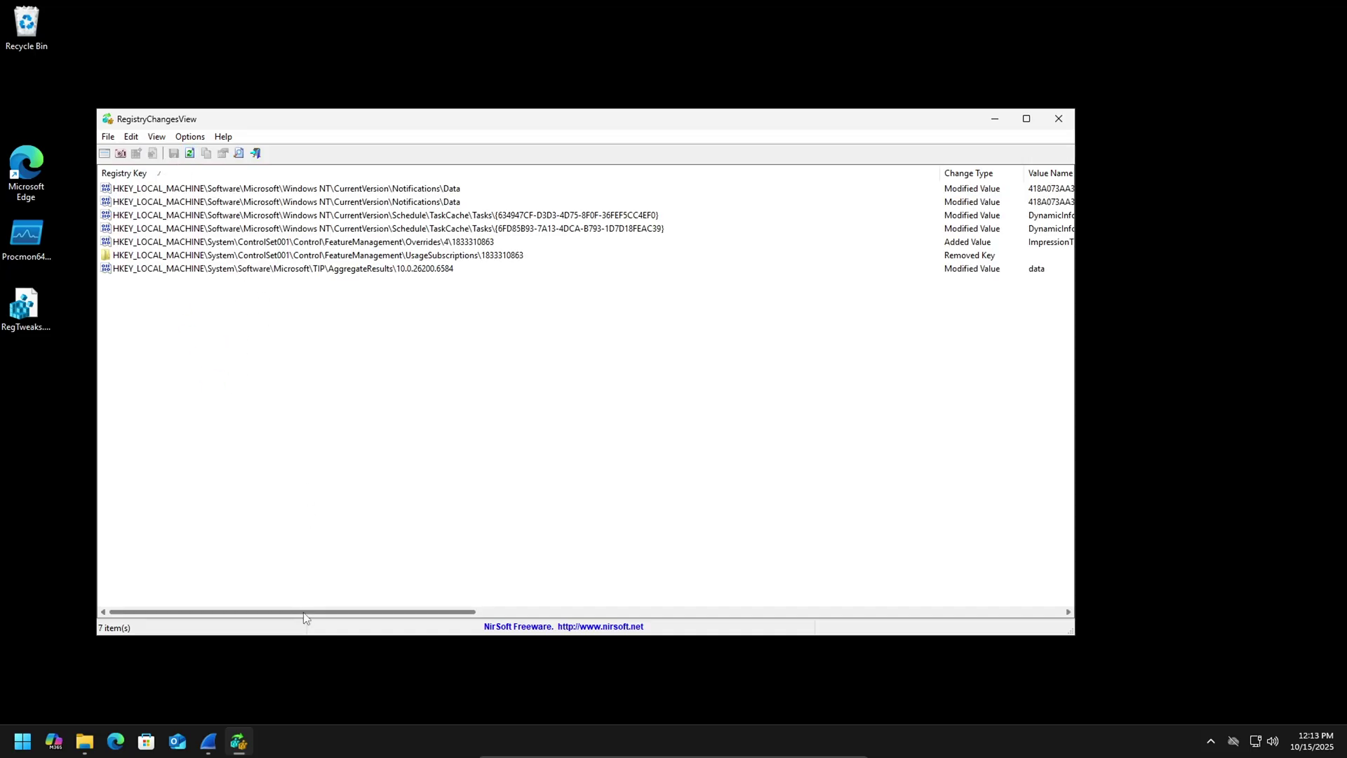
{"action": "left_click_drag", "start_coordinate": [304, 611], "coordinate": [241, 583]}
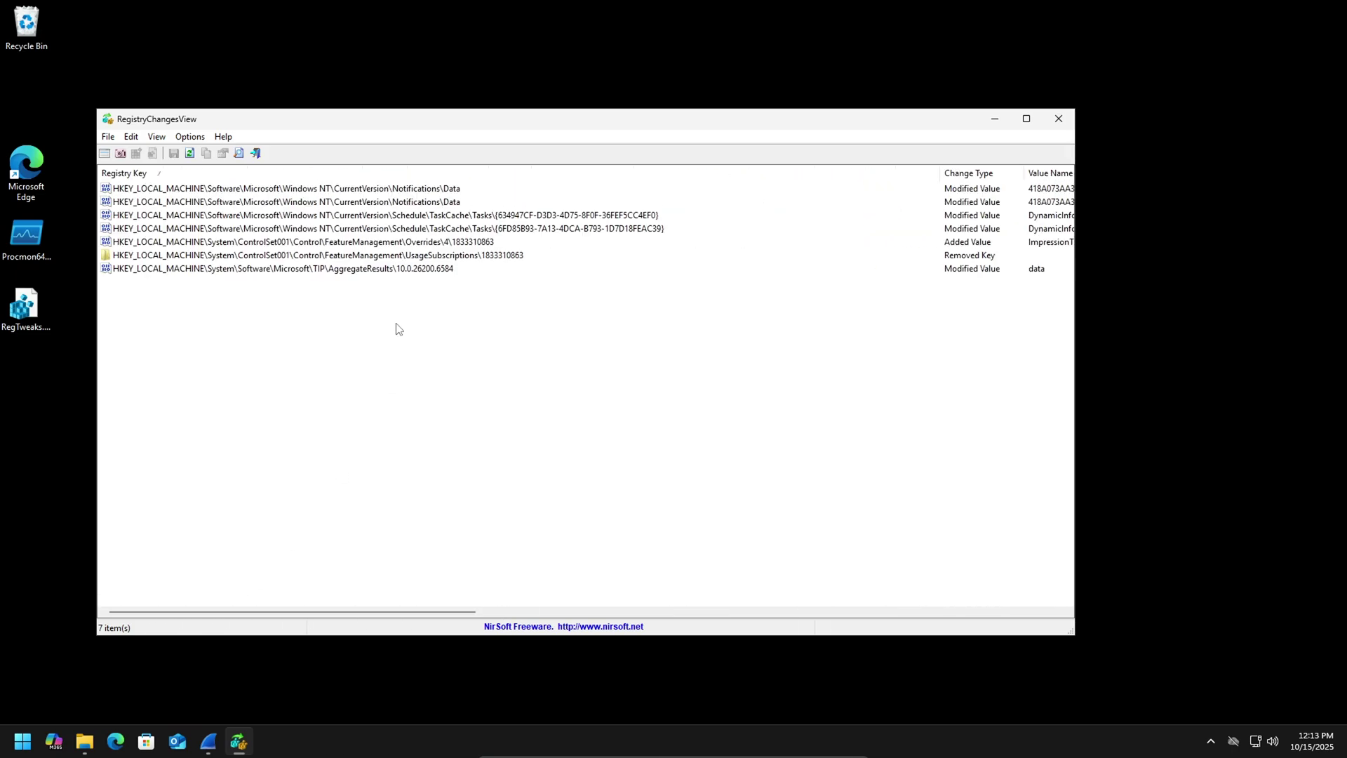
{"action": "left_click", "coordinate": [411, 243]}
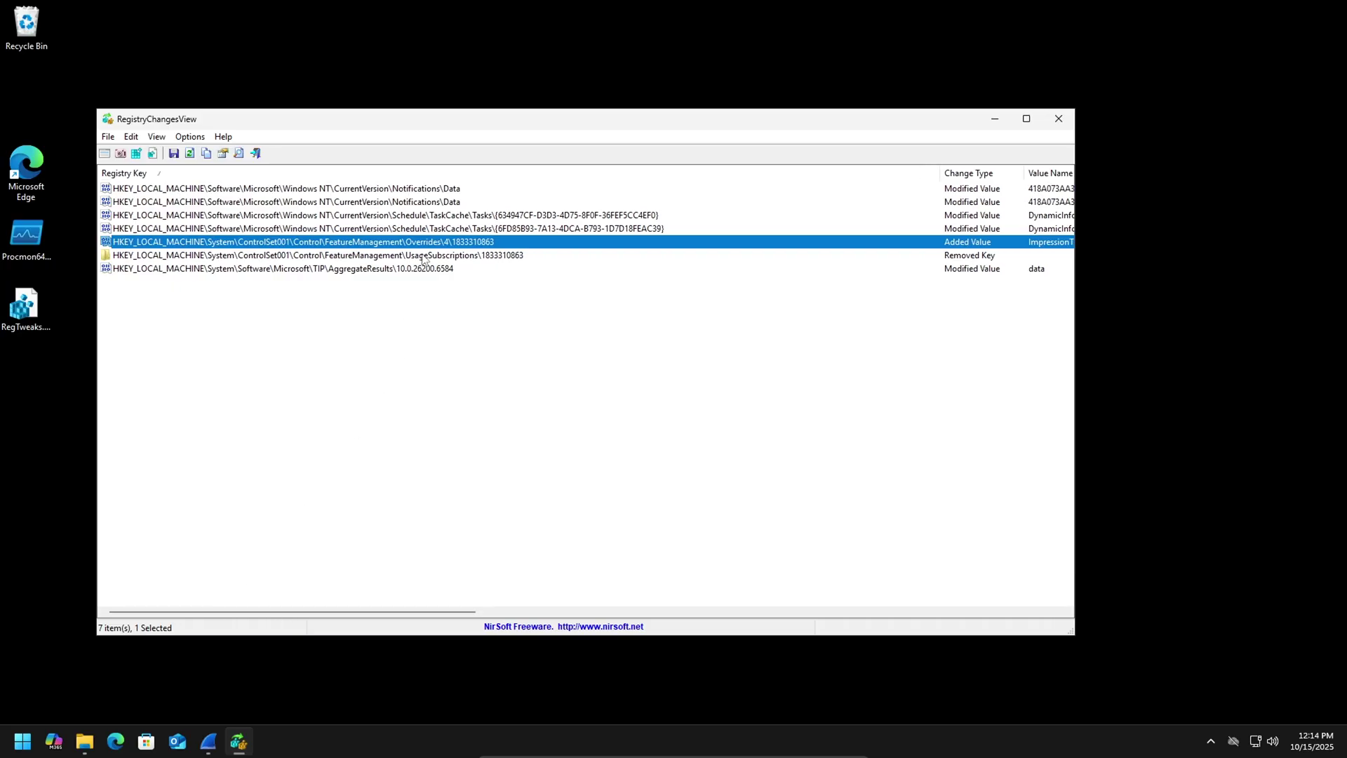
{"action": "left_click_drag", "start_coordinate": [292, 612], "coordinate": [373, 592]}
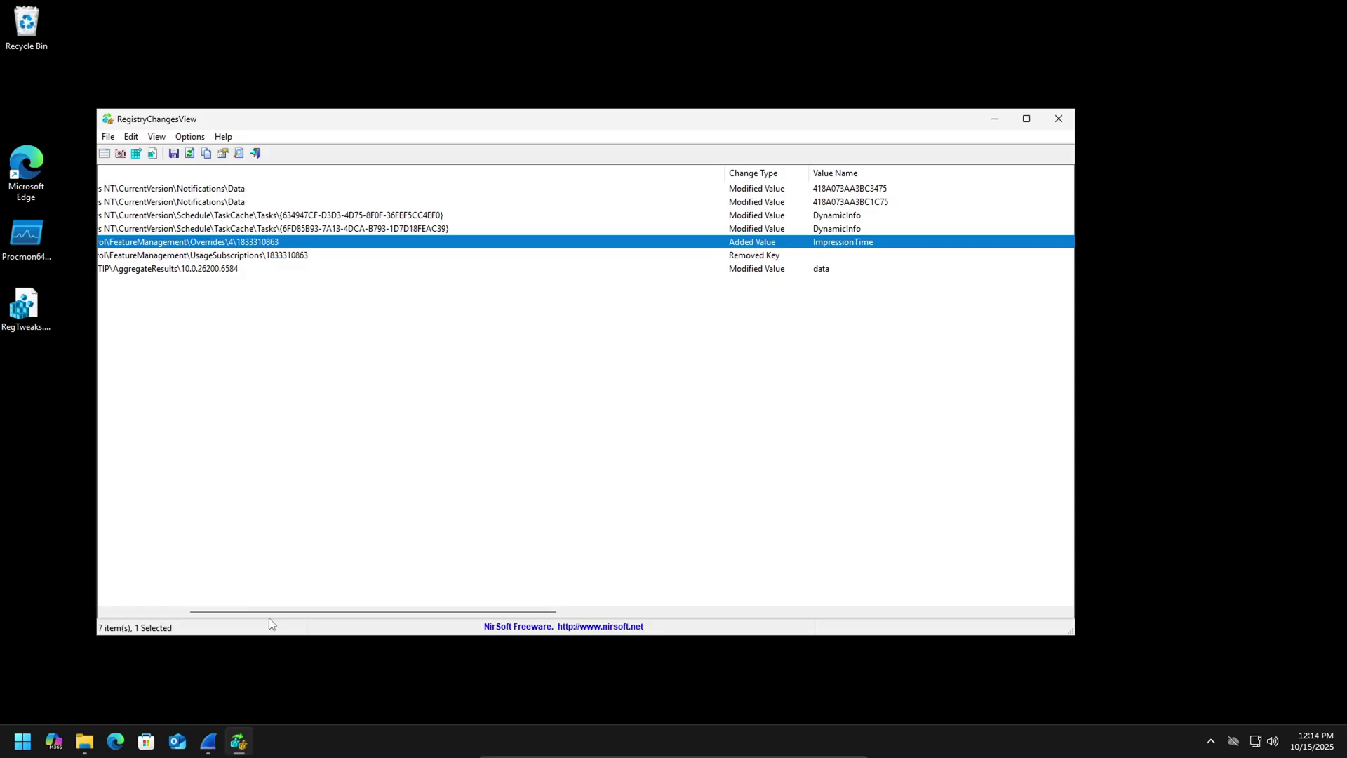
{"action": "left_click_drag", "start_coordinate": [276, 612], "coordinate": [121, 525]}
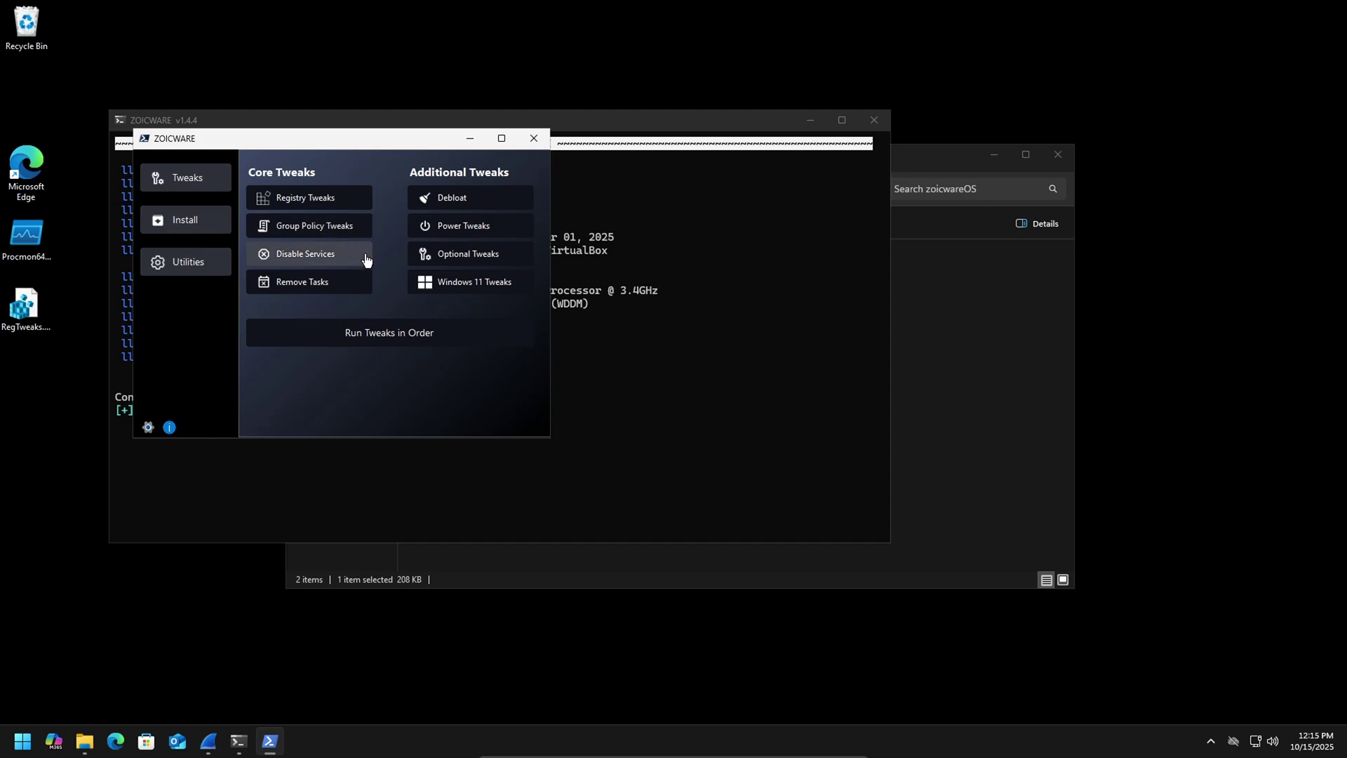
- Open the Group Policy Tweaks dialog from ZOICWARE's Tweaks page
{"action": "left_click", "coordinate": [315, 231]}
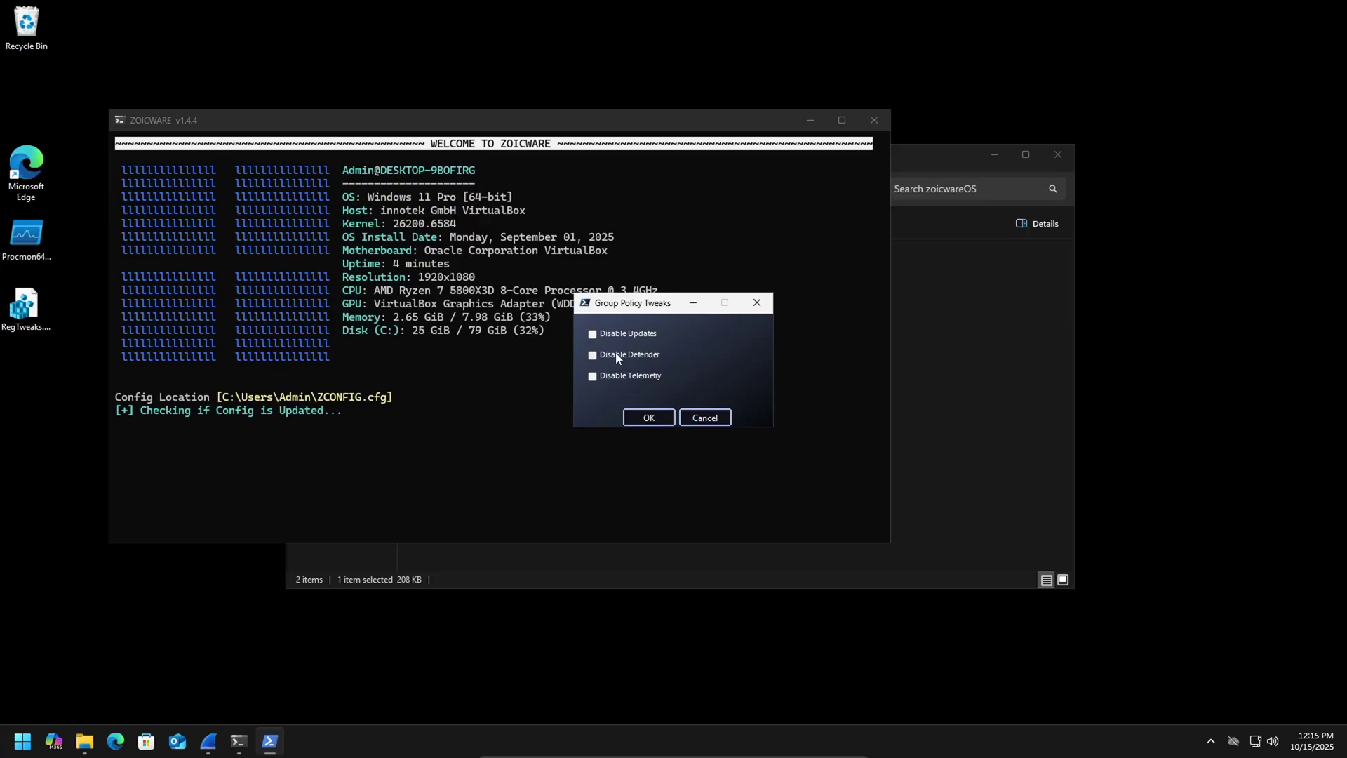
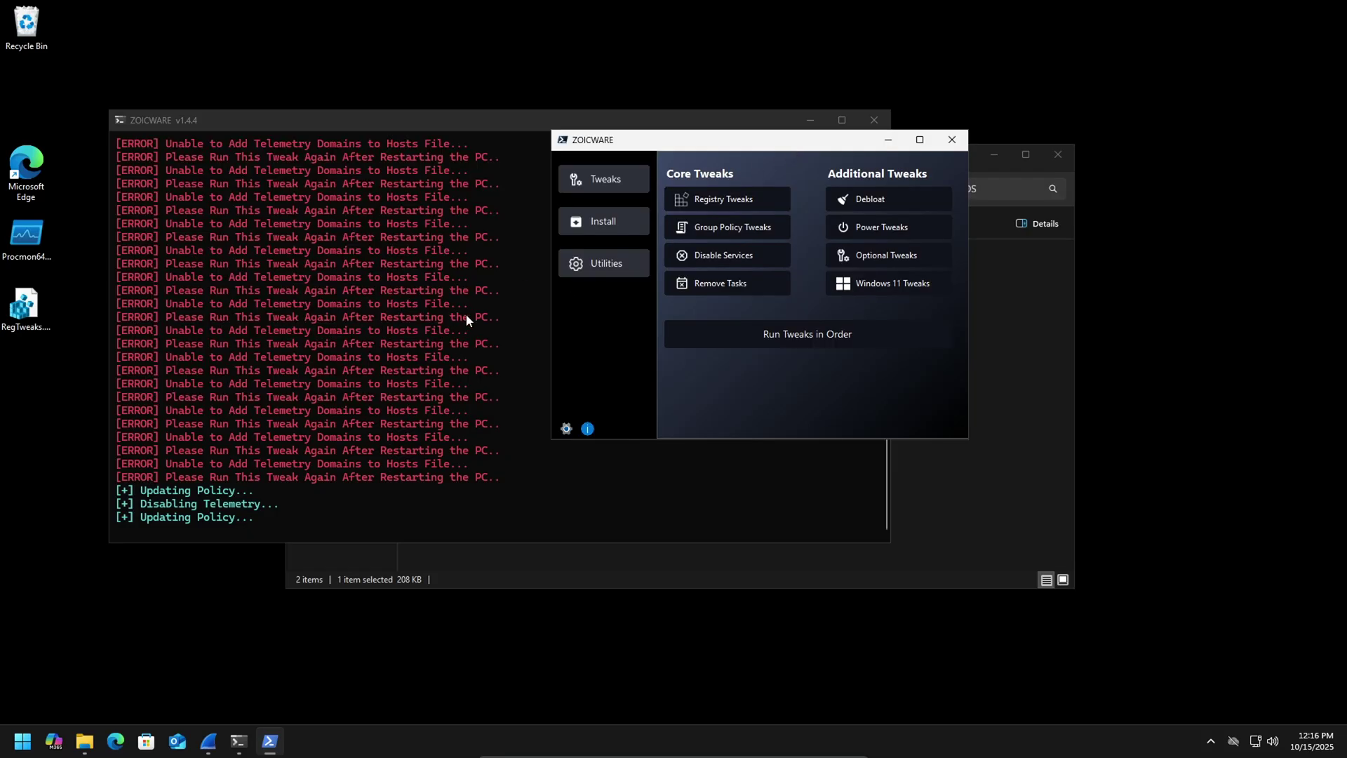
- Remove Microsoft Edge and Edge WebView through ZOICWARE's Debloat extras and confirm the Bloat Removed message
{"action": "scroll", "coordinate": [279, 417], "scroll_direction": "up", "scroll_amount": 10}
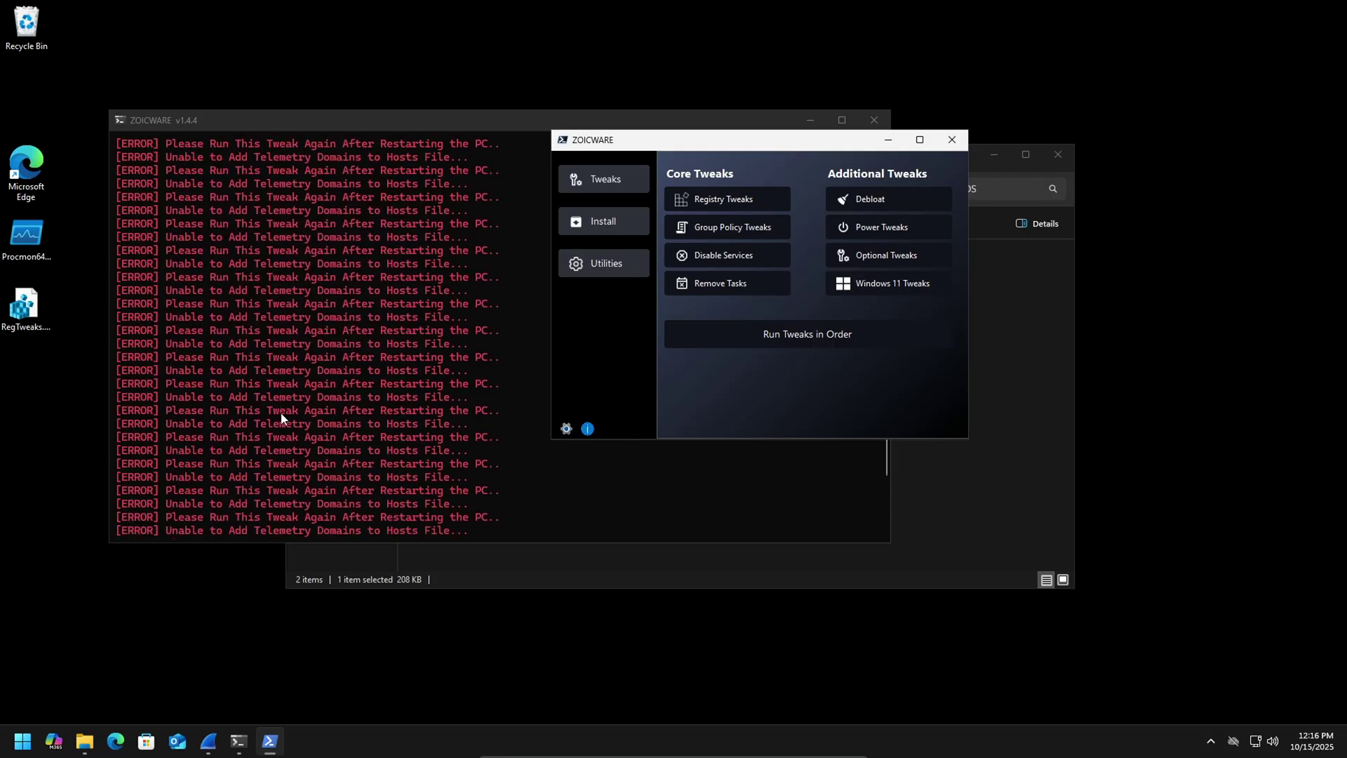
{"action": "scroll", "coordinate": [243, 333], "scroll_direction": "down", "scroll_amount": 3}
{"action": "scroll", "coordinate": [242, 334], "scroll_direction": "down", "scroll_amount": 2}
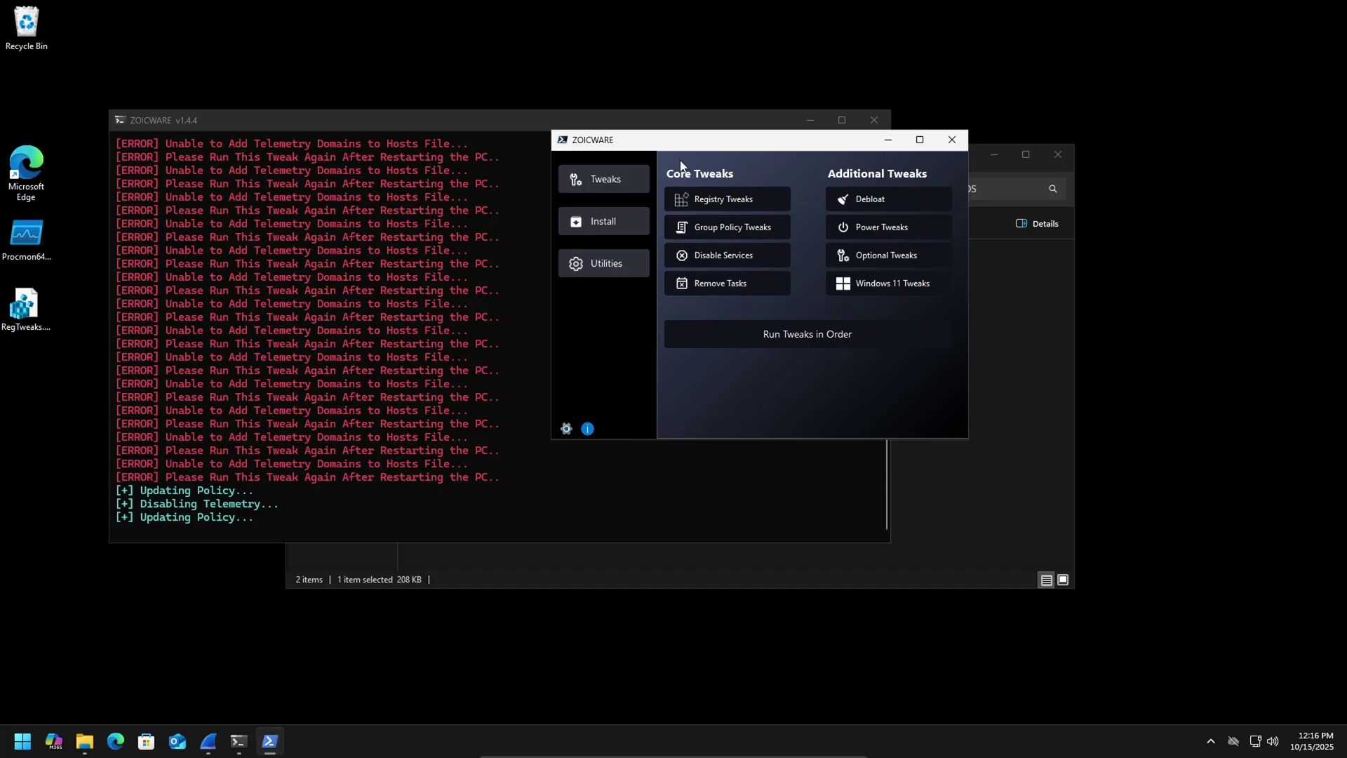
{"action": "left_click_drag", "start_coordinate": [558, 144], "coordinate": [281, 174]}
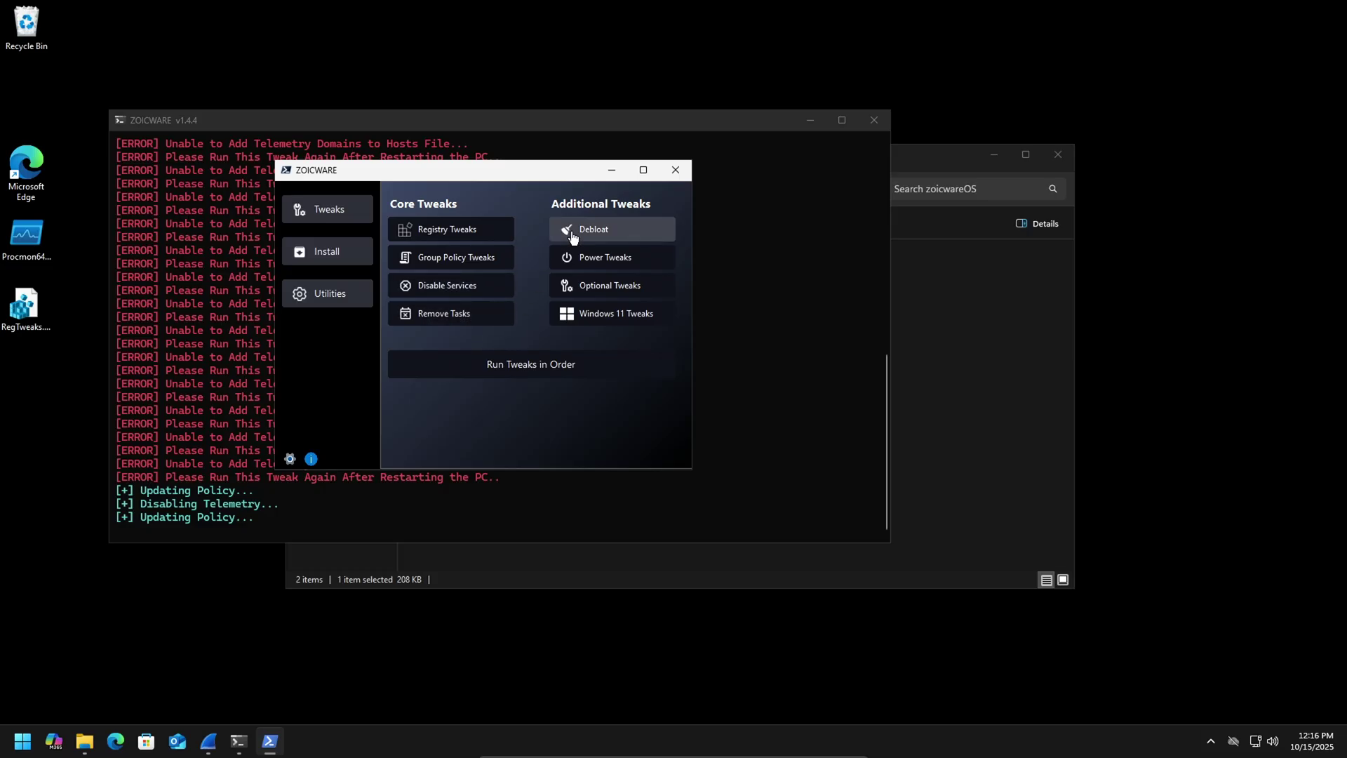
{"action": "left_click", "coordinate": [572, 237]}
{"action": "left_click", "coordinate": [494, 318]}
{"action": "left_click", "coordinate": [747, 258]}
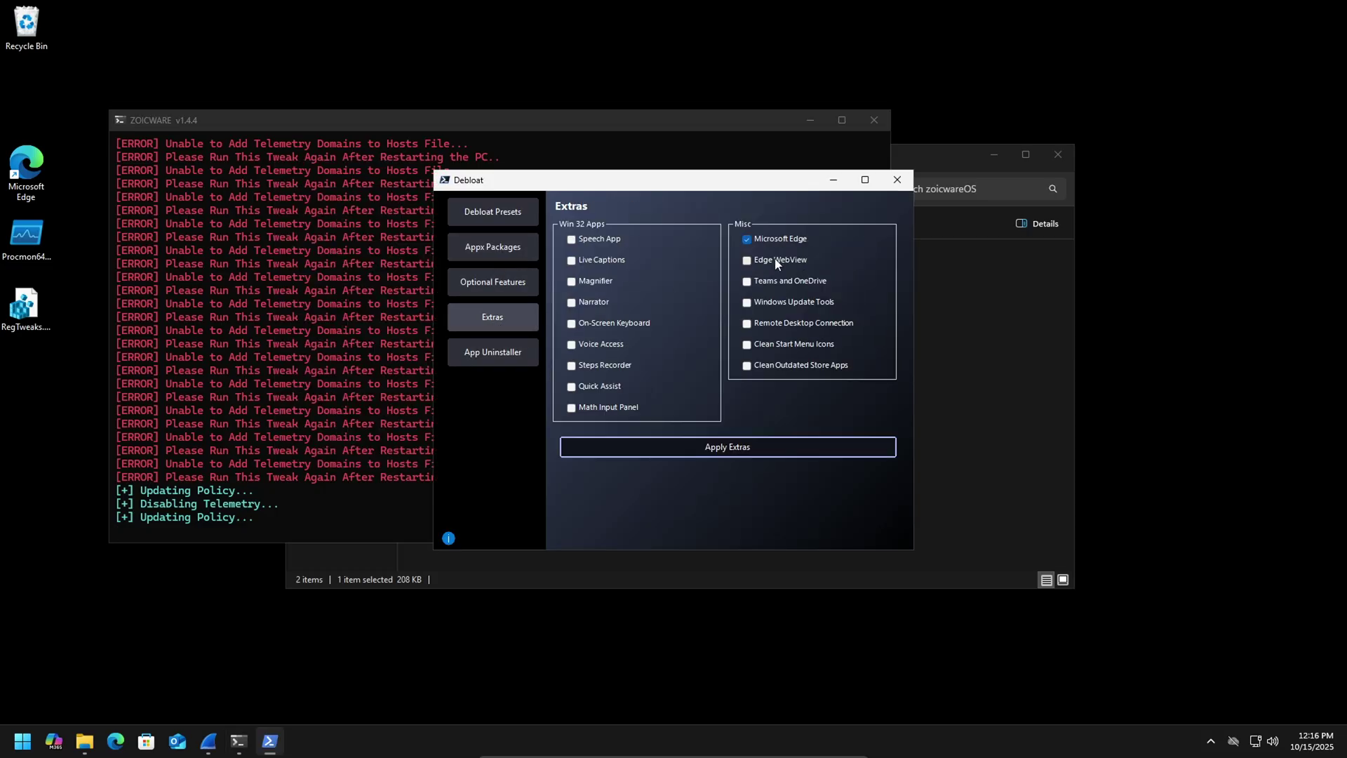
{"action": "left_click", "coordinate": [728, 447]}
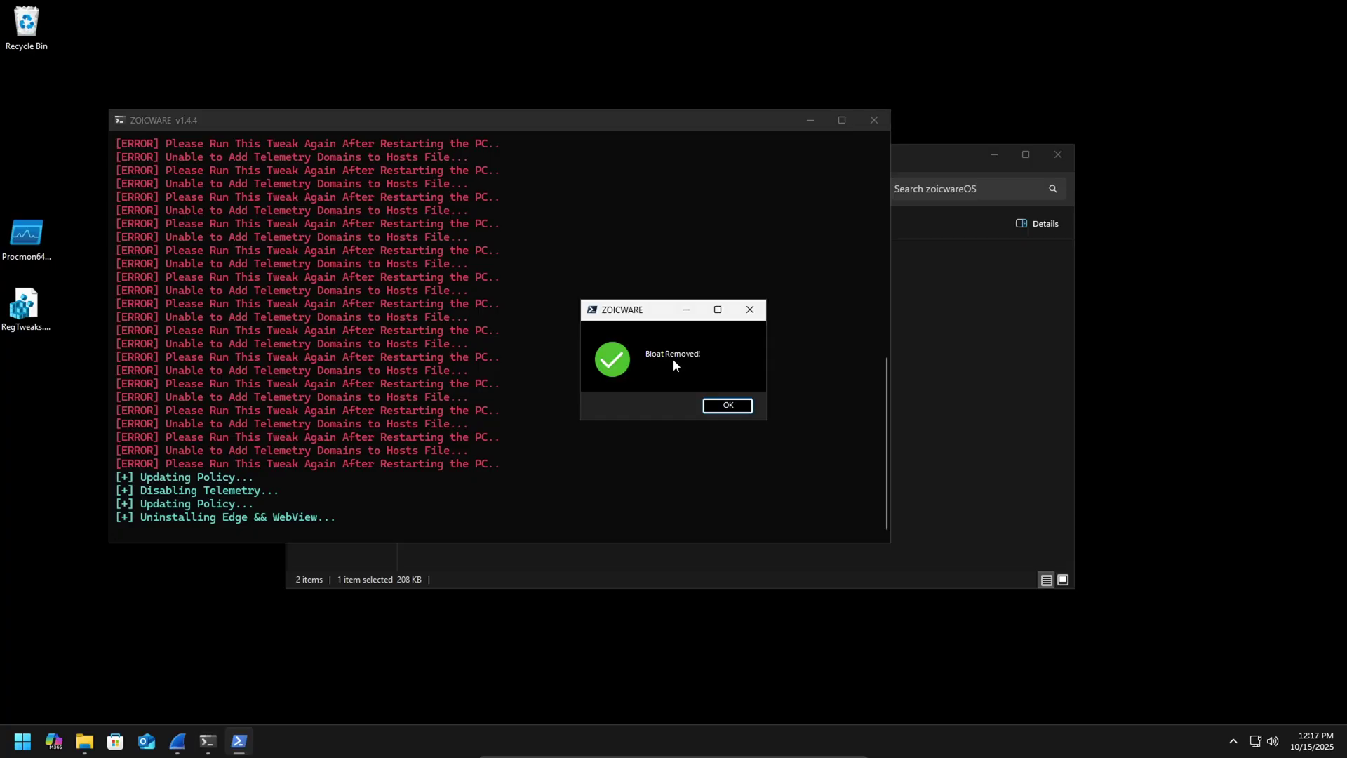
{"action": "left_click", "coordinate": [727, 405]}
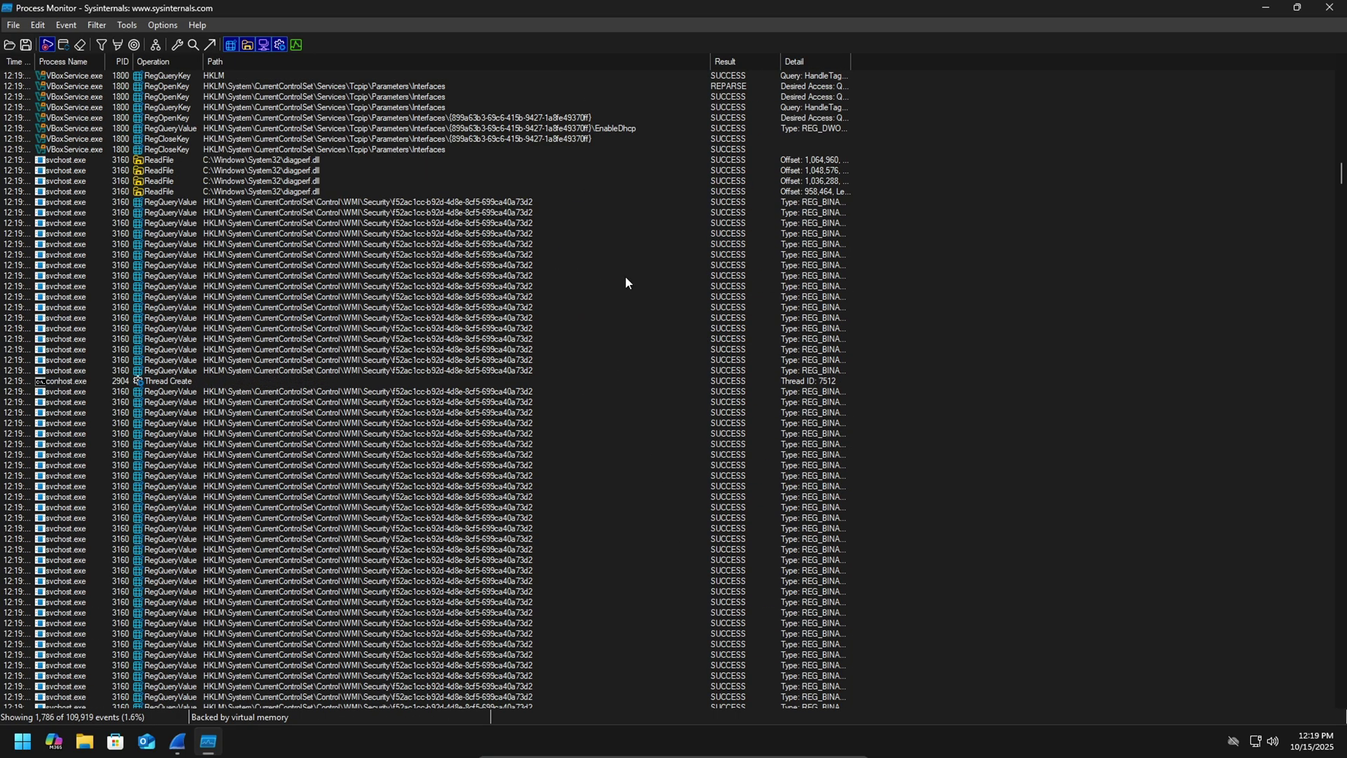
- Close the Process Monitor window
{"action": "left_click", "coordinate": [1329, 7]}
- Maximize Wireshark, inspect DNS packets 30, 166, 193, 155 and 154, then quit without saving
{"action": "left_click", "coordinate": [177, 741]}
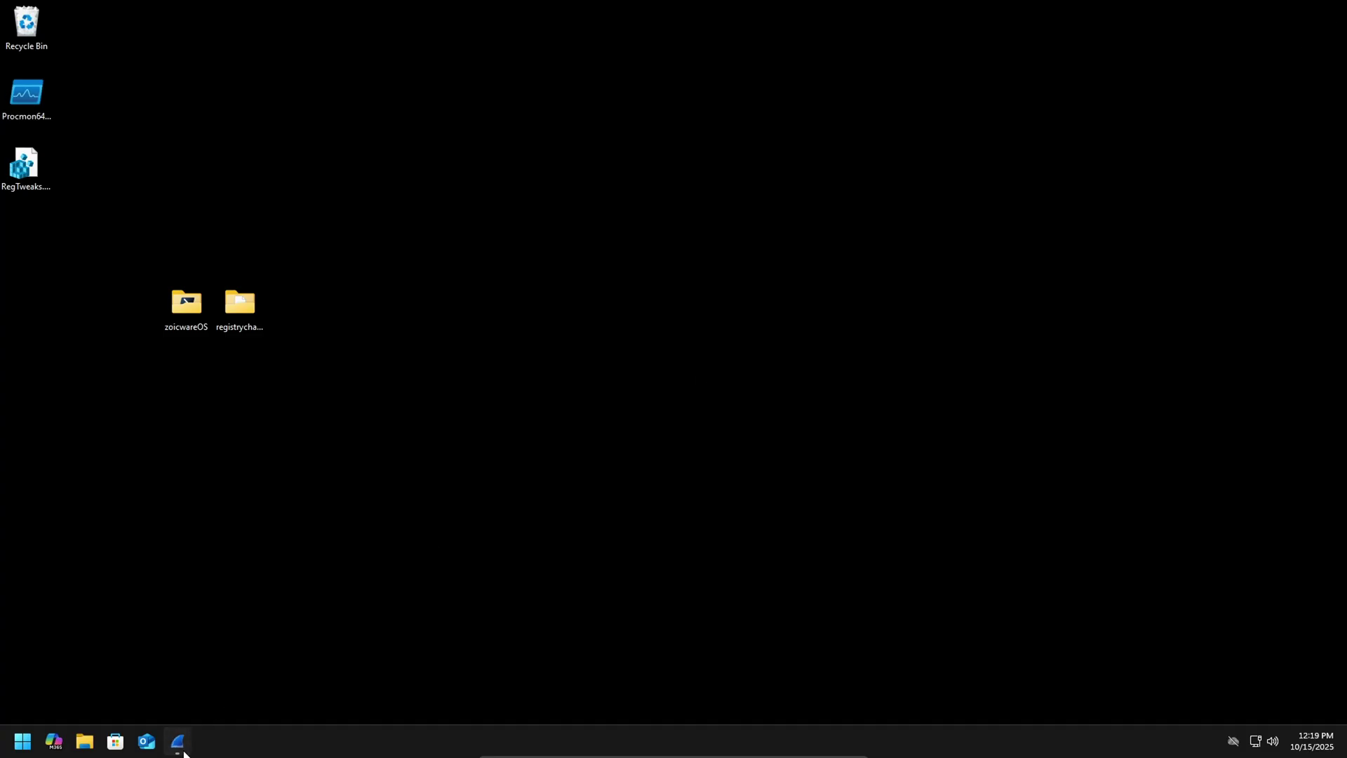
{"action": "double_click", "coordinate": [782, 135]}
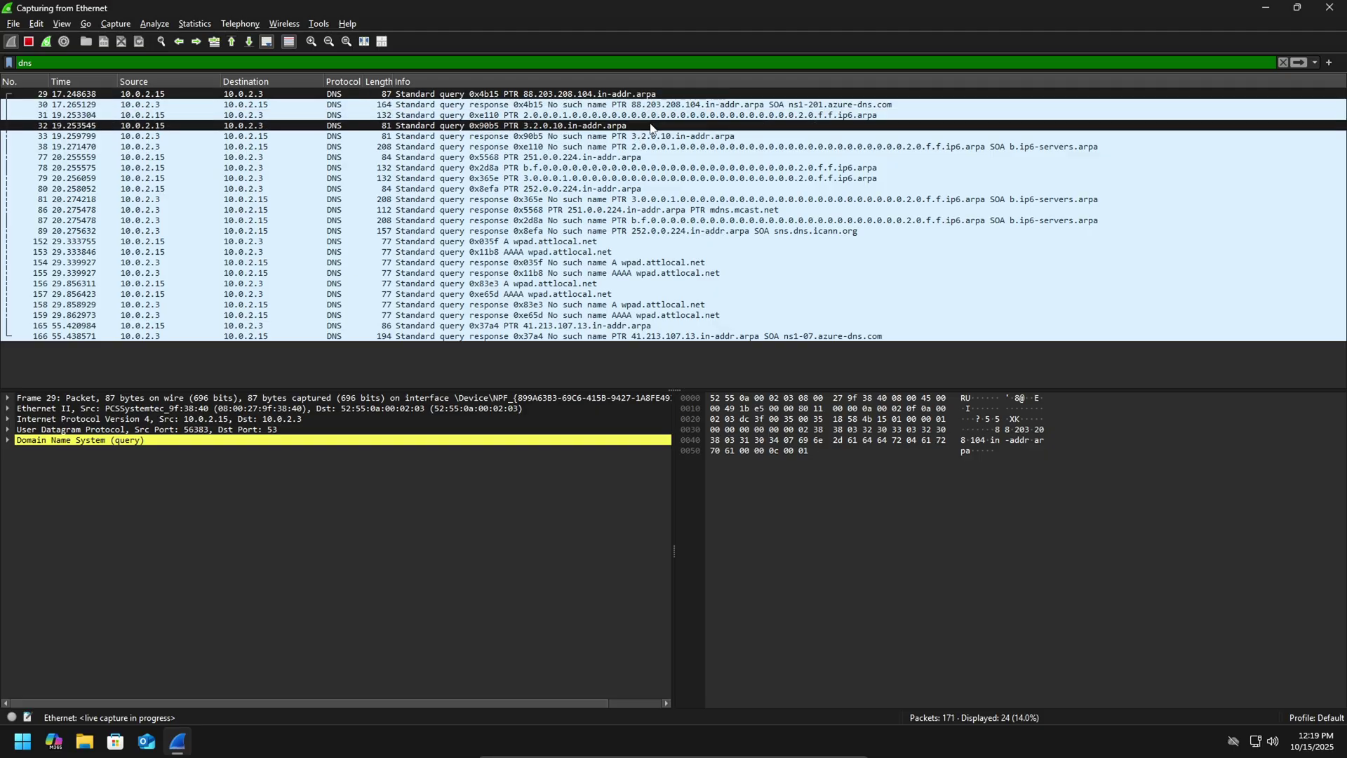
{"action": "left_click", "coordinate": [648, 107]}
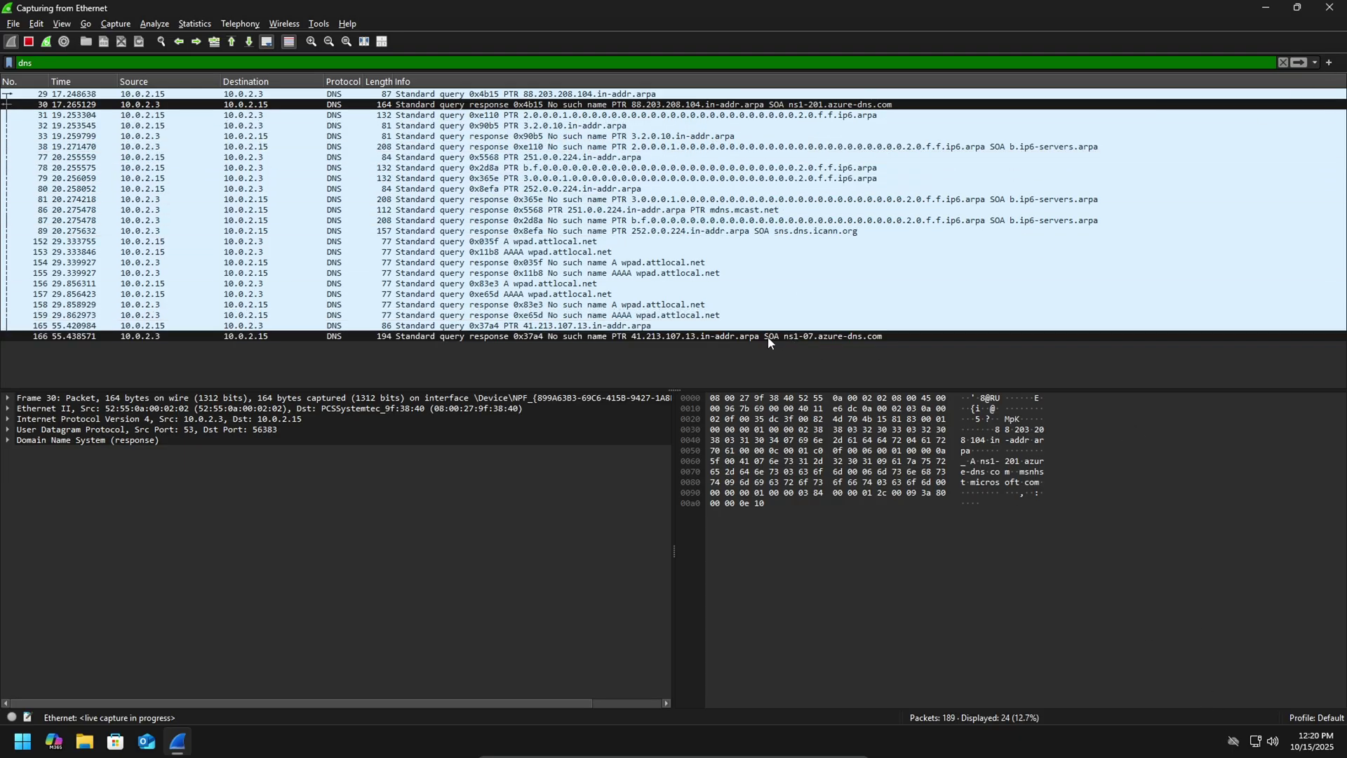
{"action": "left_click", "coordinate": [511, 337]}
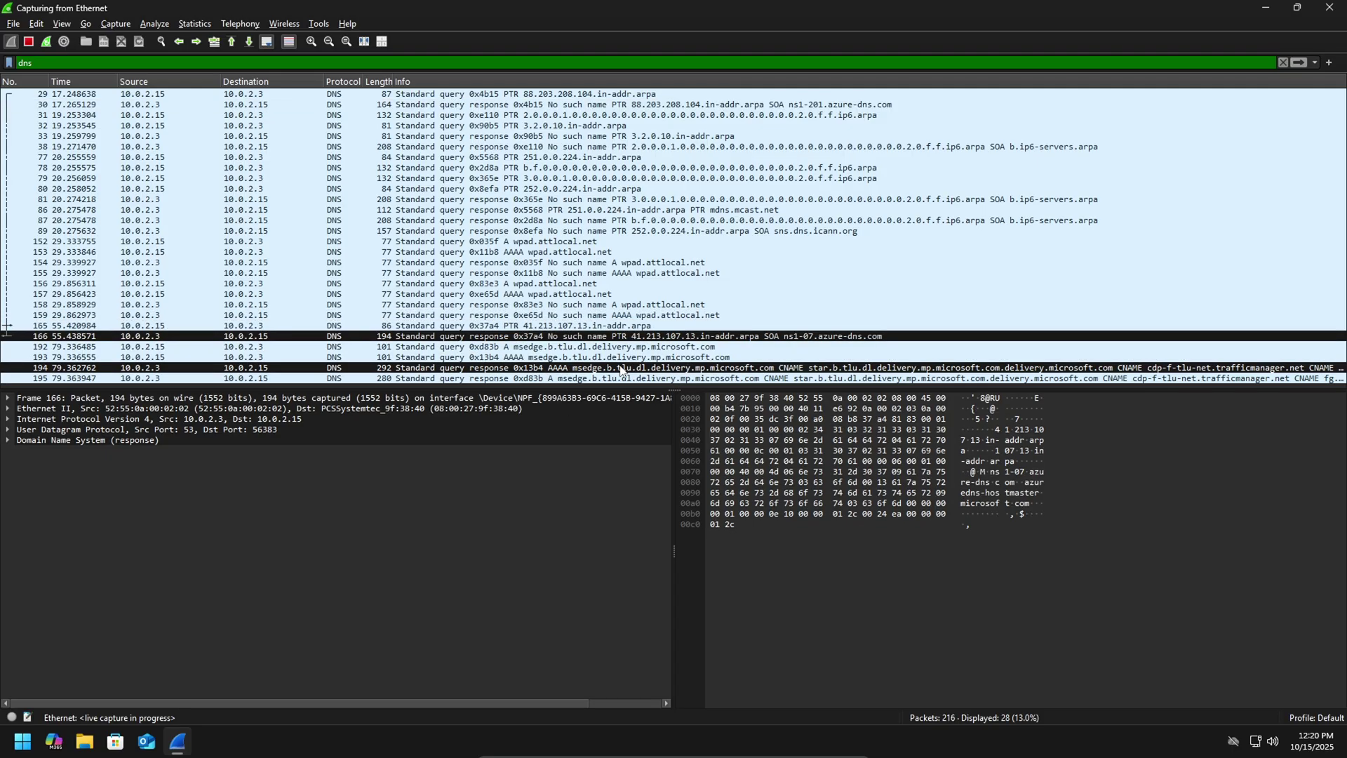
{"action": "left_click", "coordinate": [592, 357]}
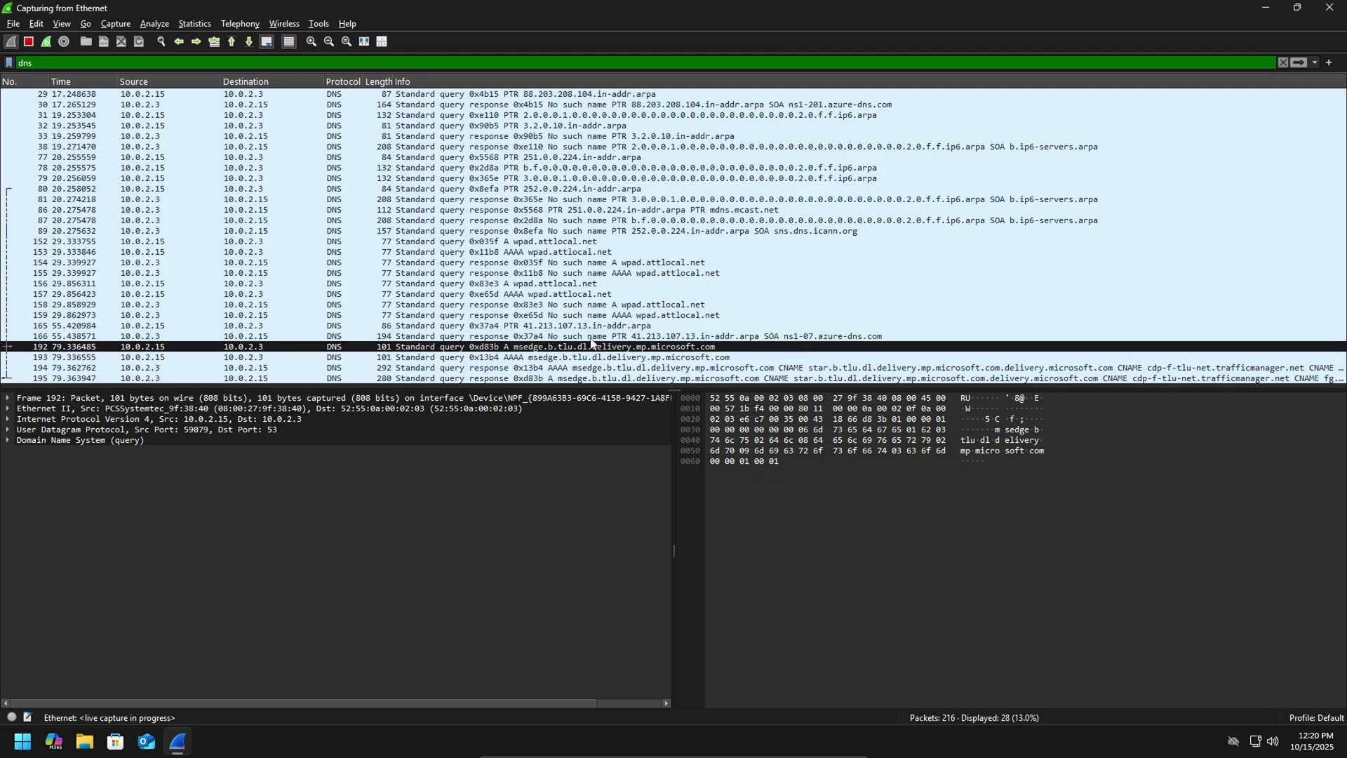
{"action": "left_click", "coordinate": [607, 273]}
{"action": "key", "text": "Up"}
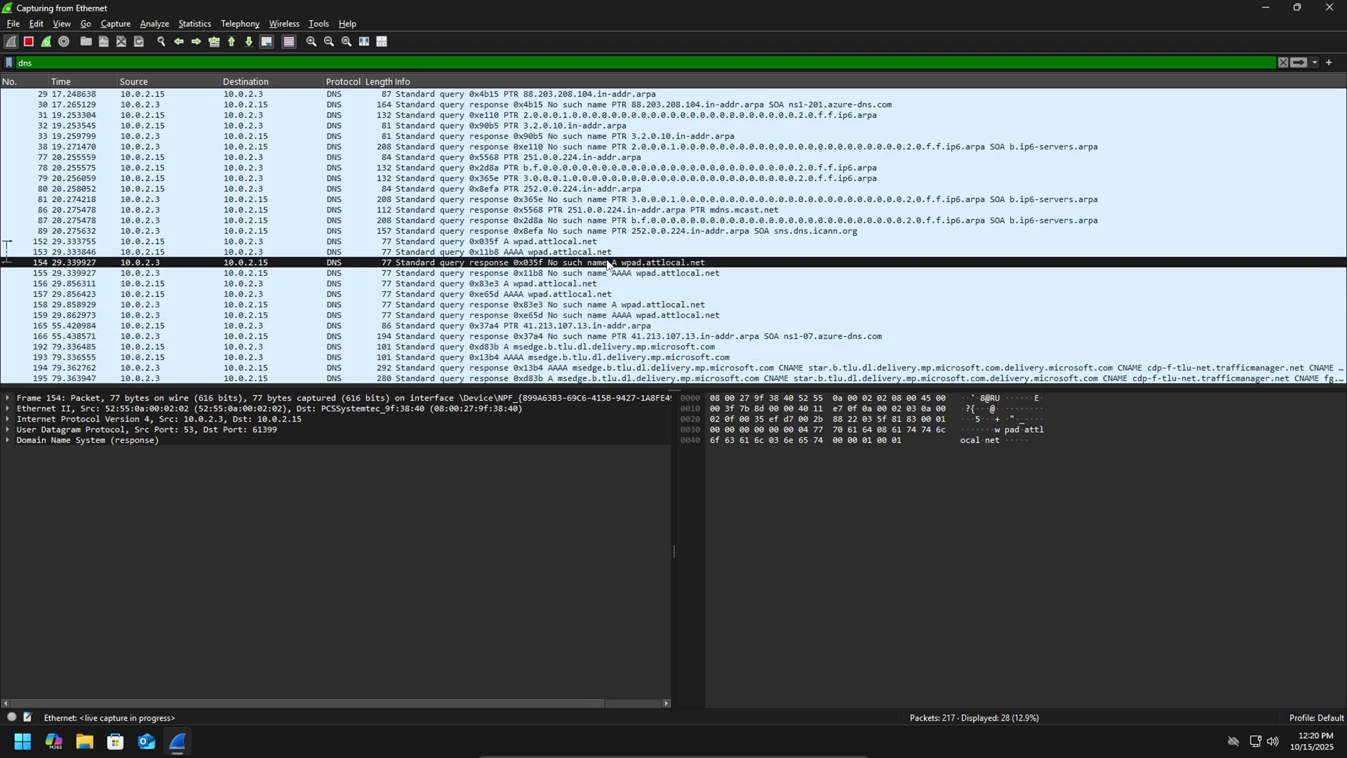
{"action": "left_click", "coordinate": [1330, 7]}
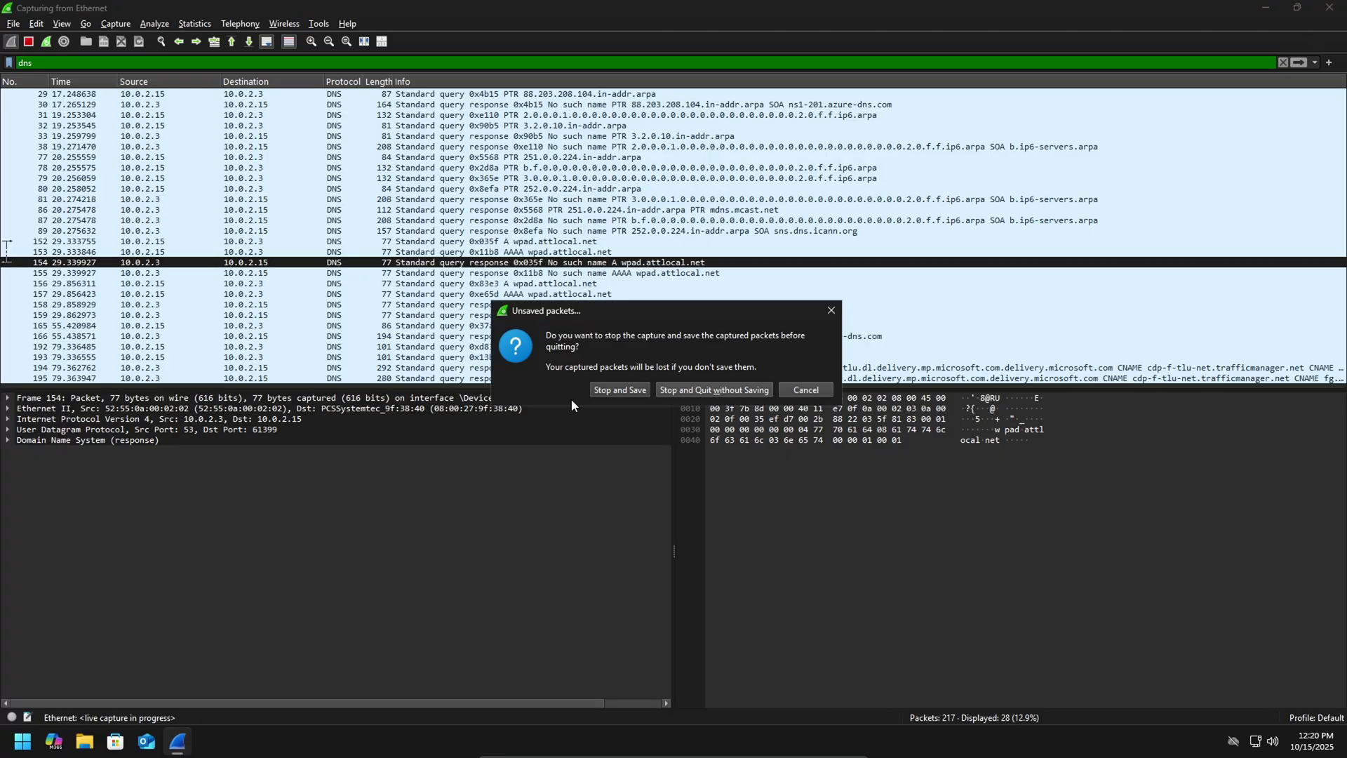
{"action": "left_click", "coordinate": [695, 392]}
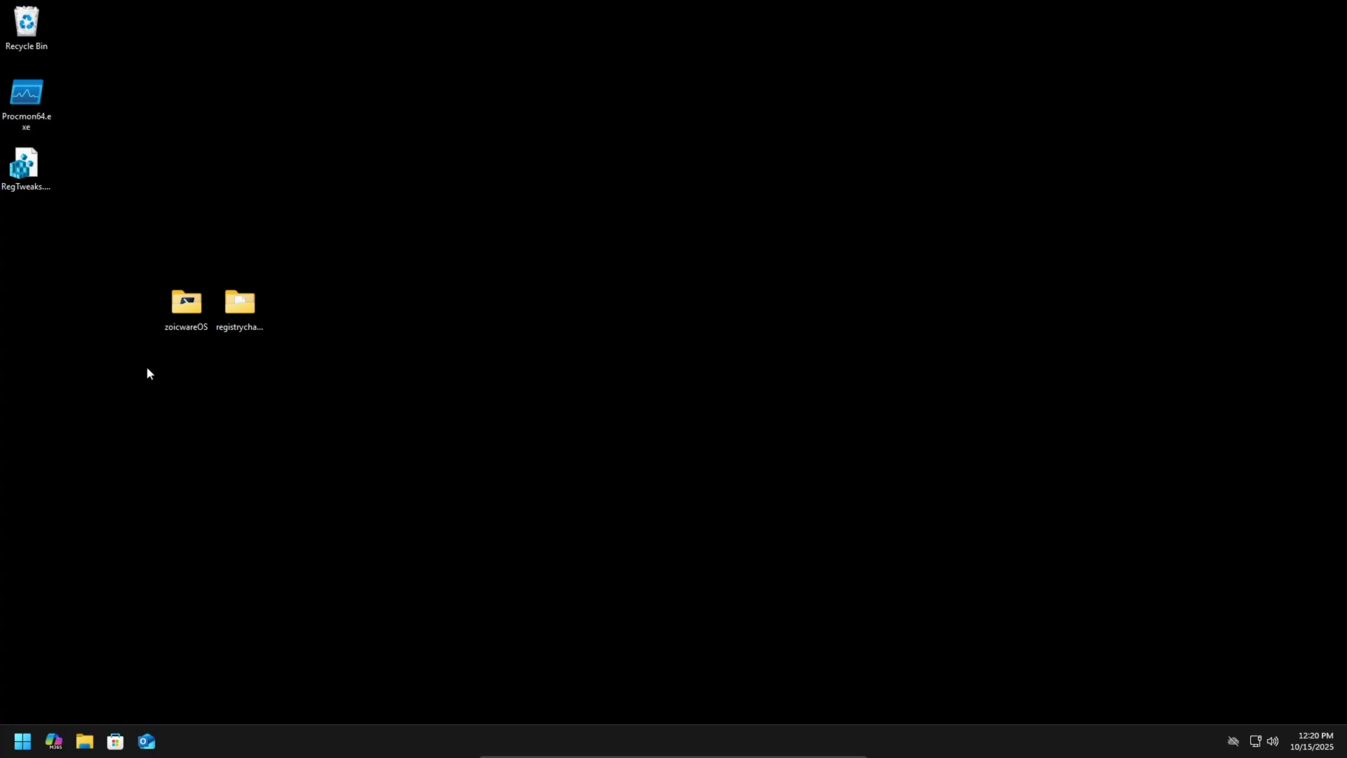
- Run RUN ZOICWARE.exe from the zoicwareOS desktop folder
{"action": "double_click", "coordinate": [188, 312]}
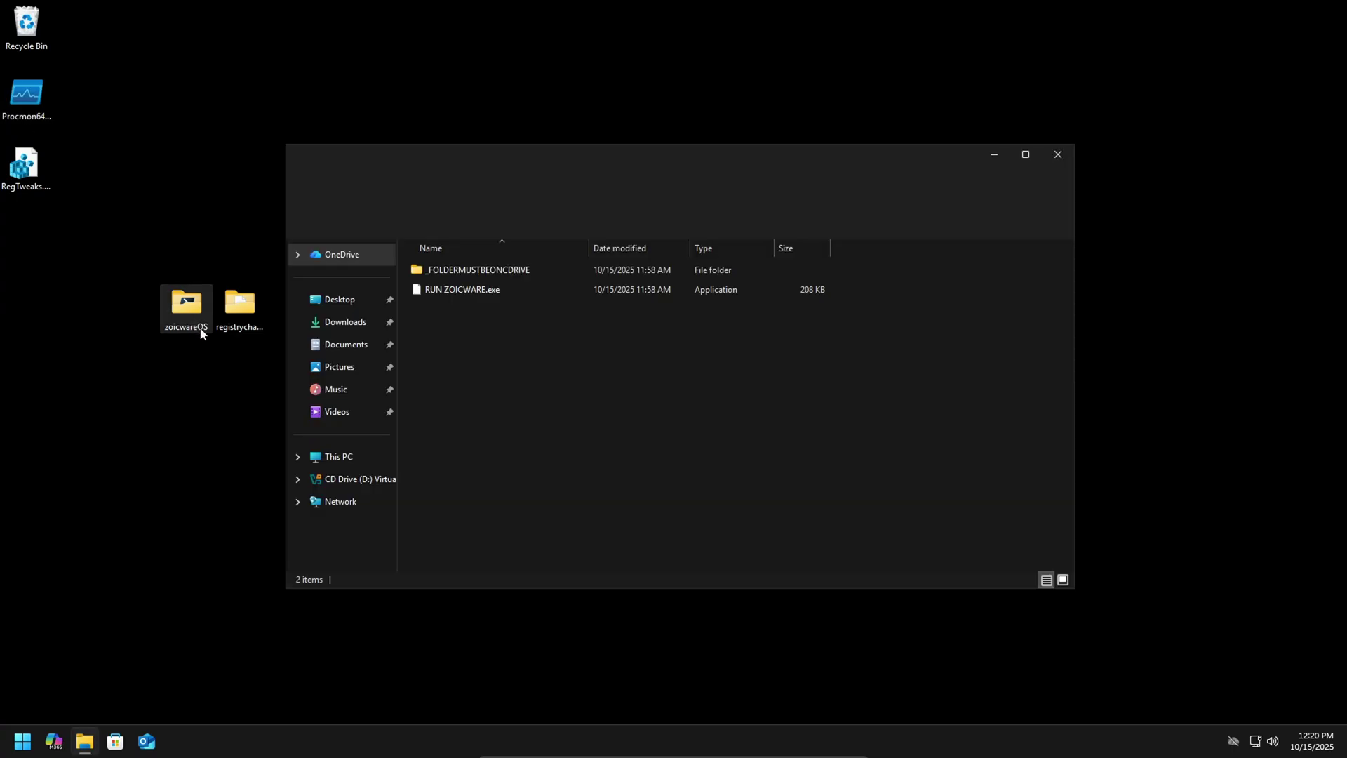
{"action": "double_click", "coordinate": [449, 289]}
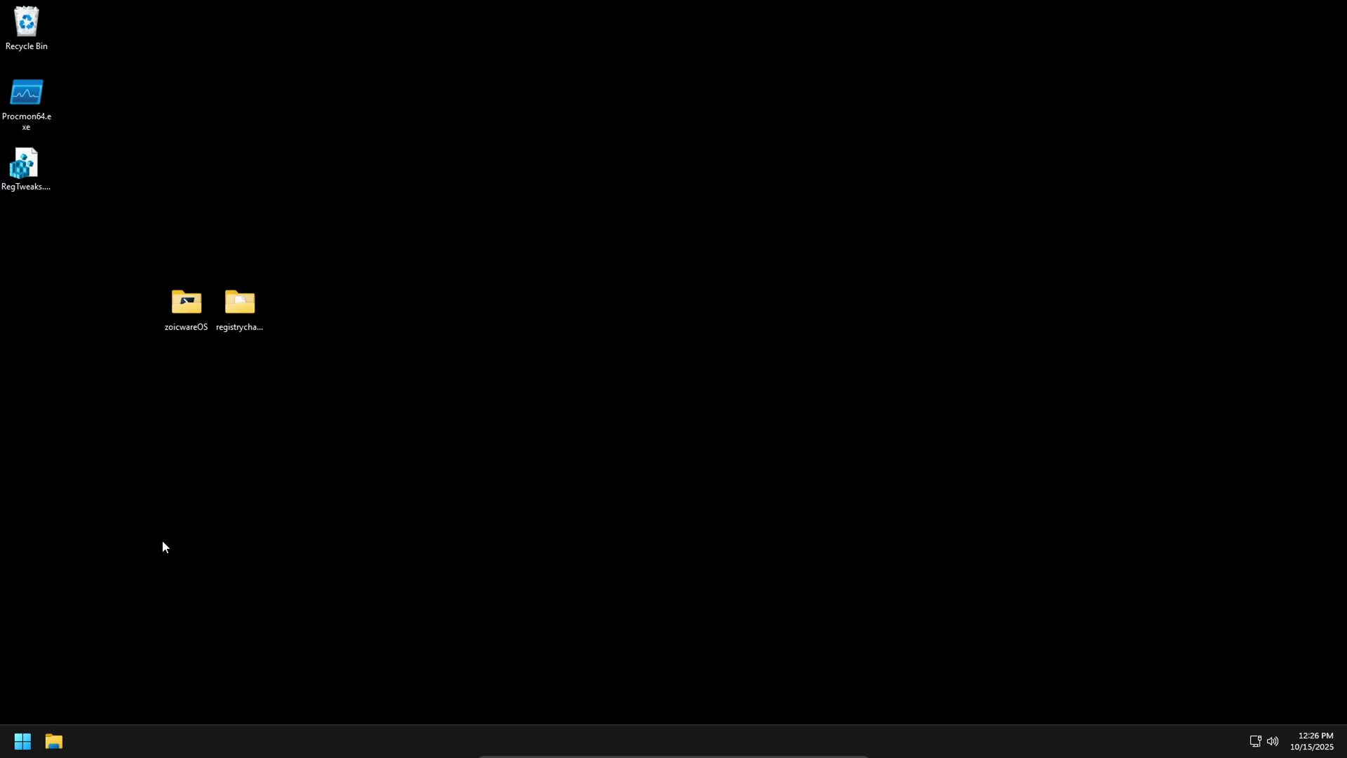
- Launch Wireshark, capture live on Ethernet with the dns display filter, then minimize it
{"action": "left_click", "coordinate": [11, 743]}
{"action": "type", "text": "wireshark"}
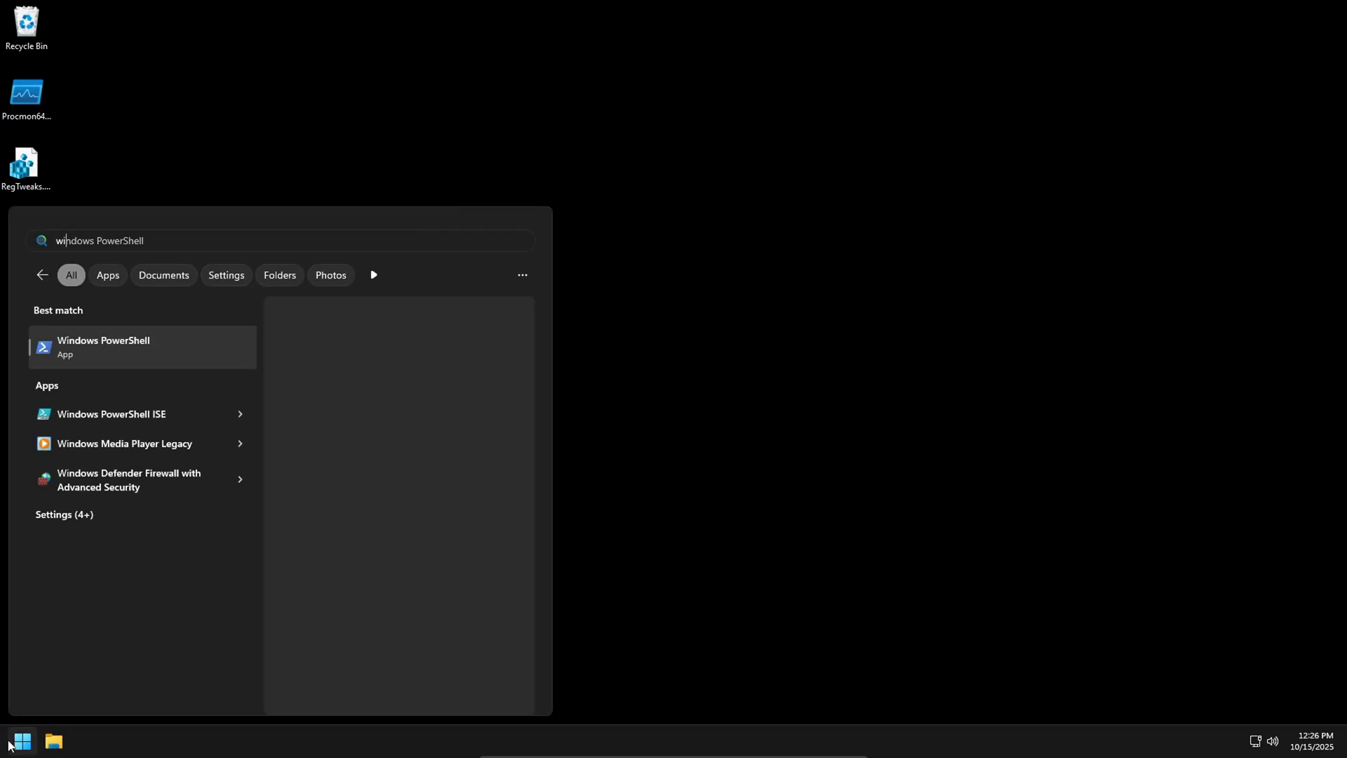
{"action": "left_click", "coordinate": [125, 339]}
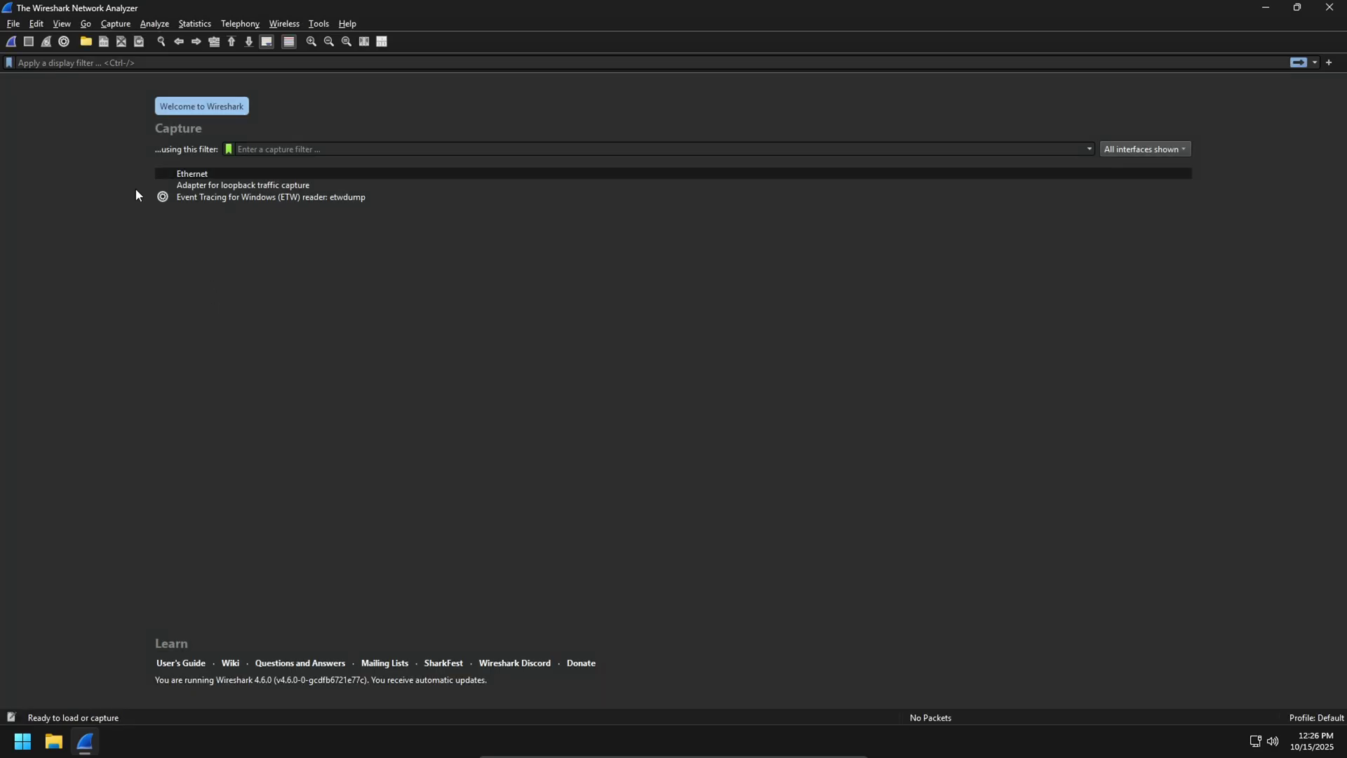
{"action": "double_click", "coordinate": [204, 175]}
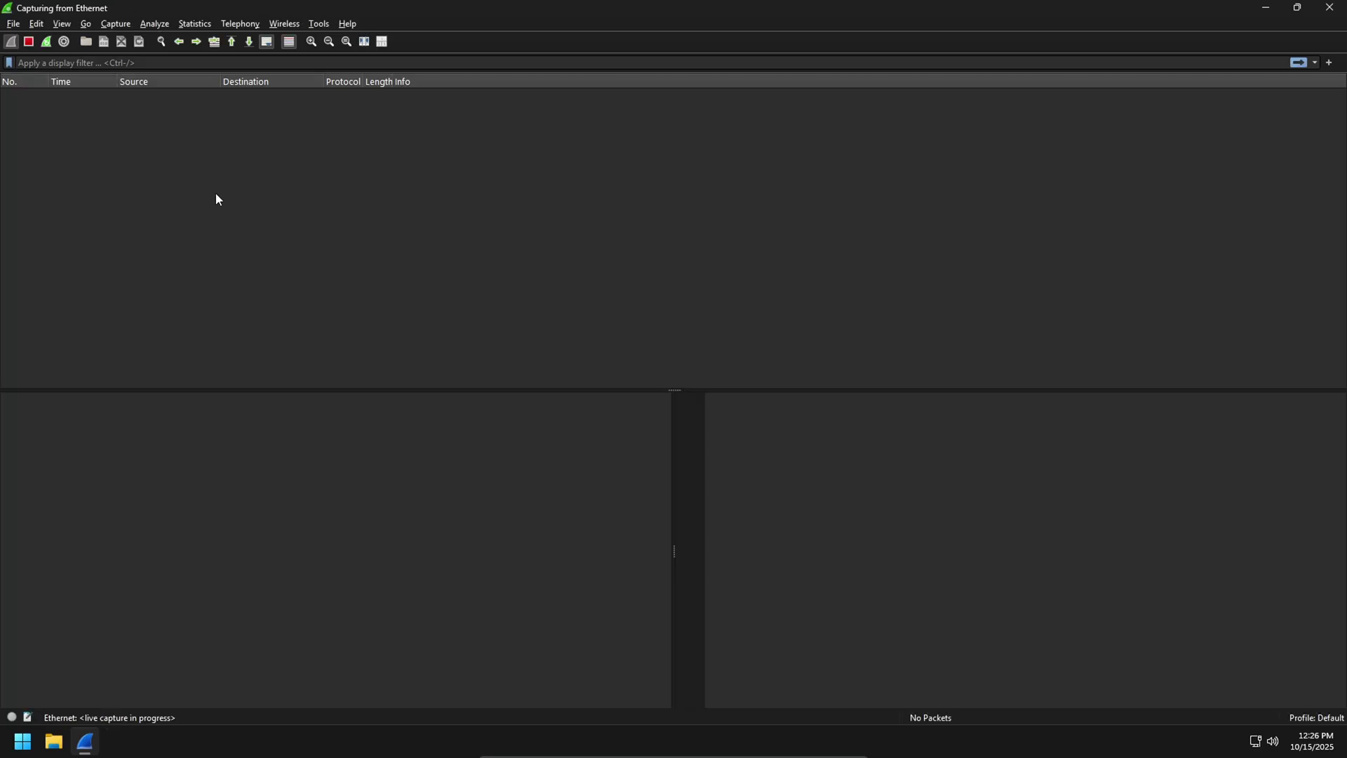
{"action": "left_click", "coordinate": [52, 64]}
{"action": "type", "text": "dns"}
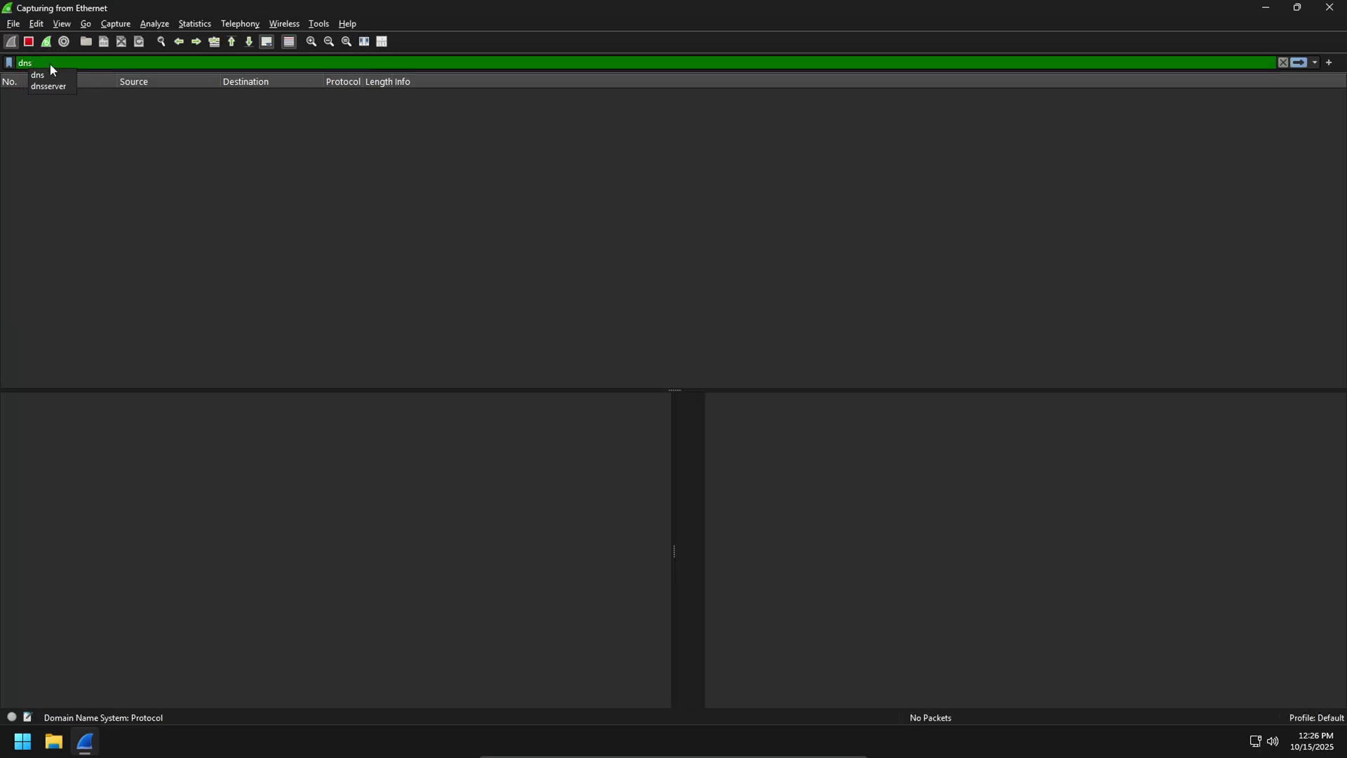
{"action": "key", "text": "Return"}
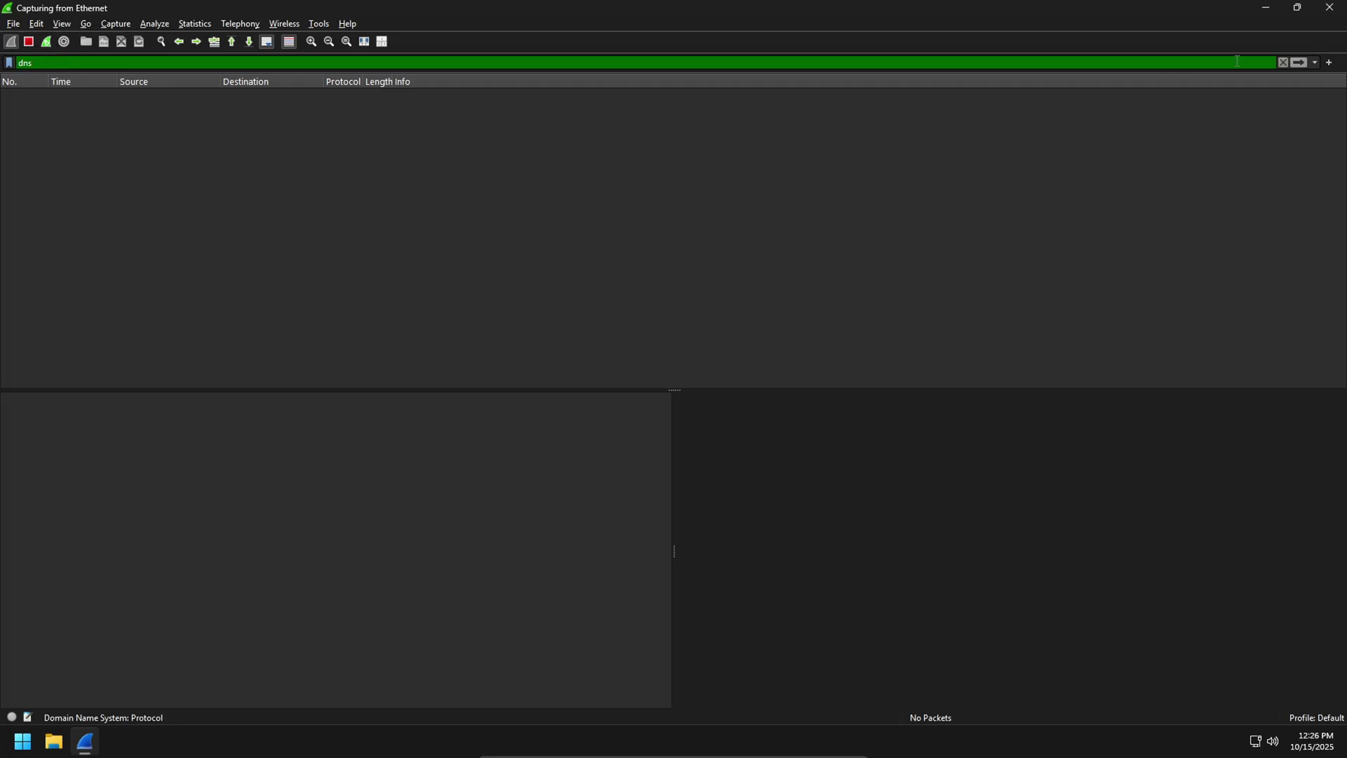
{"action": "left_click", "coordinate": [1265, 7]}
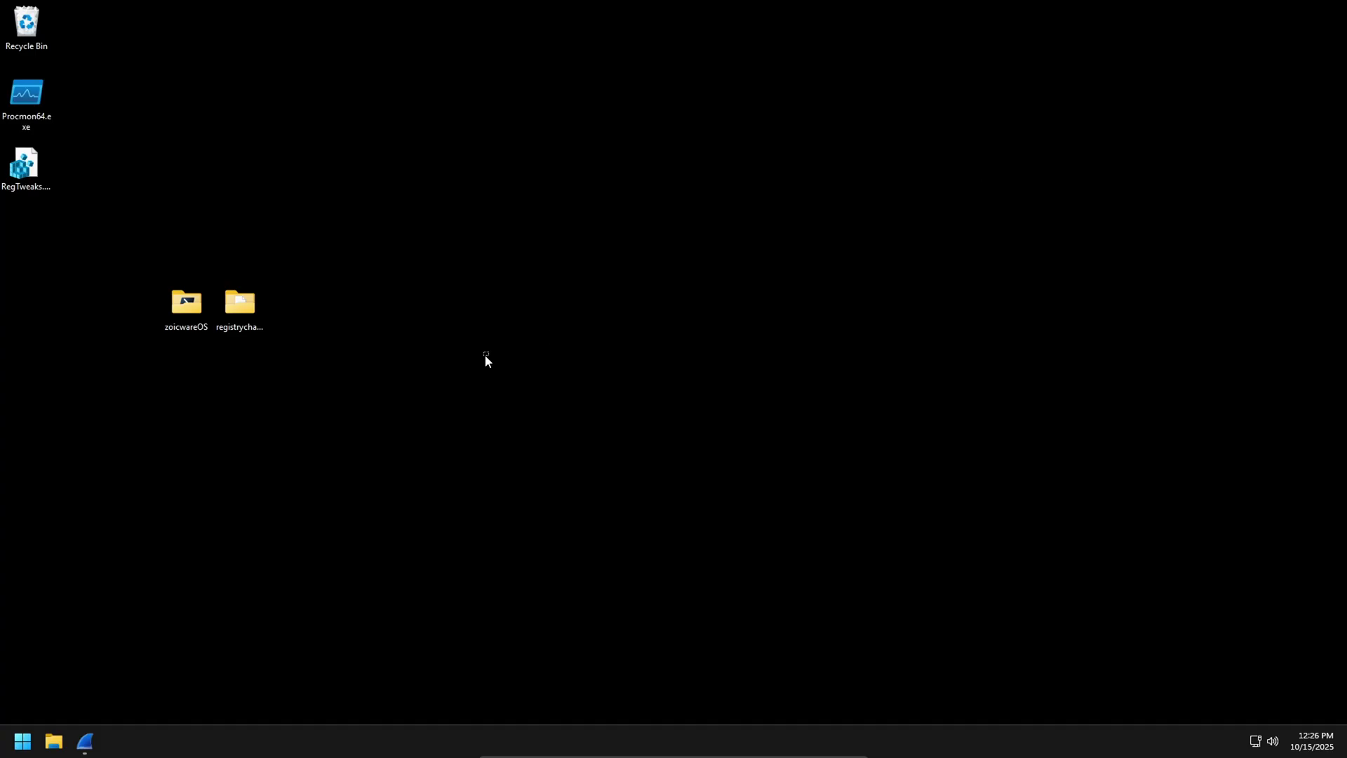
- Open Process Monitor, clear its event list twice, and scroll through the fresh idle events
{"action": "double_click", "coordinate": [41, 101]}
{"action": "left_click", "coordinate": [79, 45]}
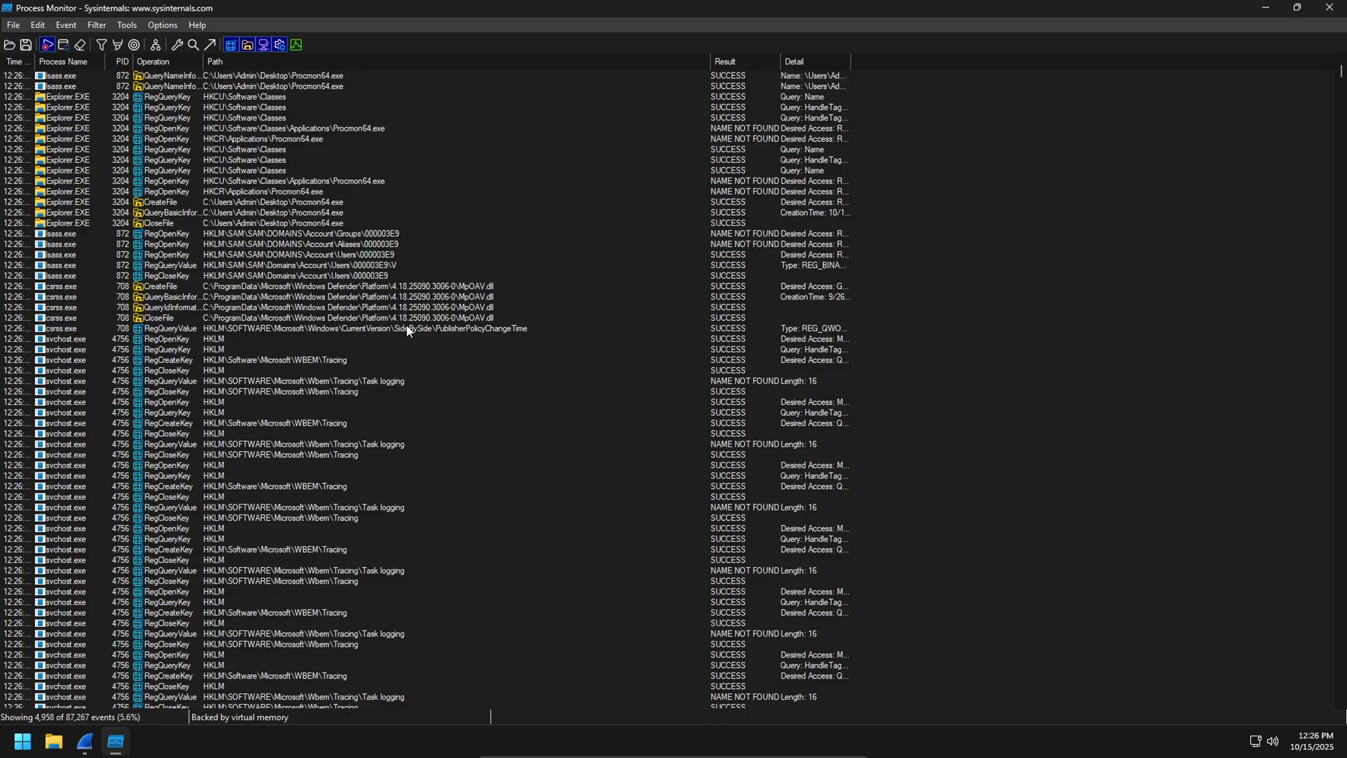
{"action": "scroll", "coordinate": [407, 324], "scroll_direction": "down", "scroll_amount": 9}
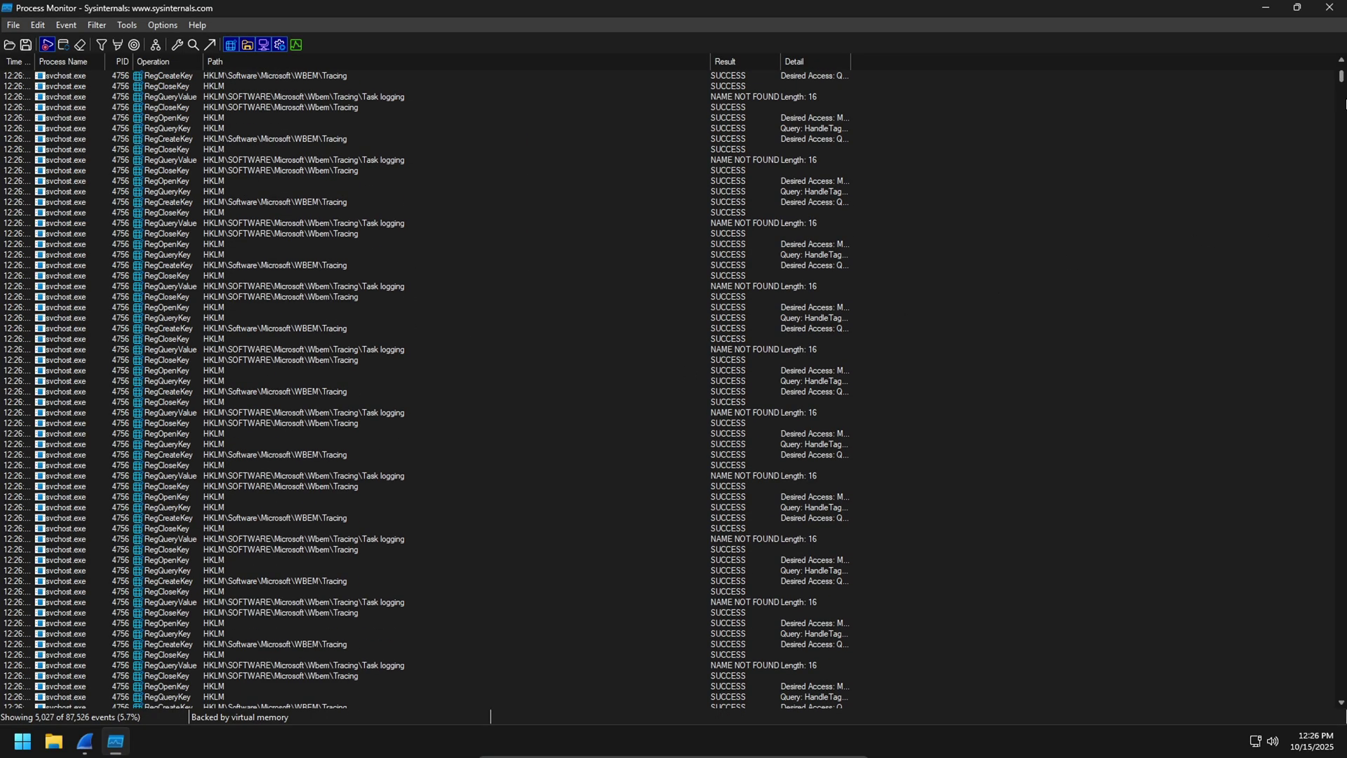
{"action": "left_click_drag", "start_coordinate": [1340, 79], "coordinate": [1340, 681]}
{"action": "scroll", "coordinate": [409, 451], "scroll_direction": "down", "scroll_amount": 10}
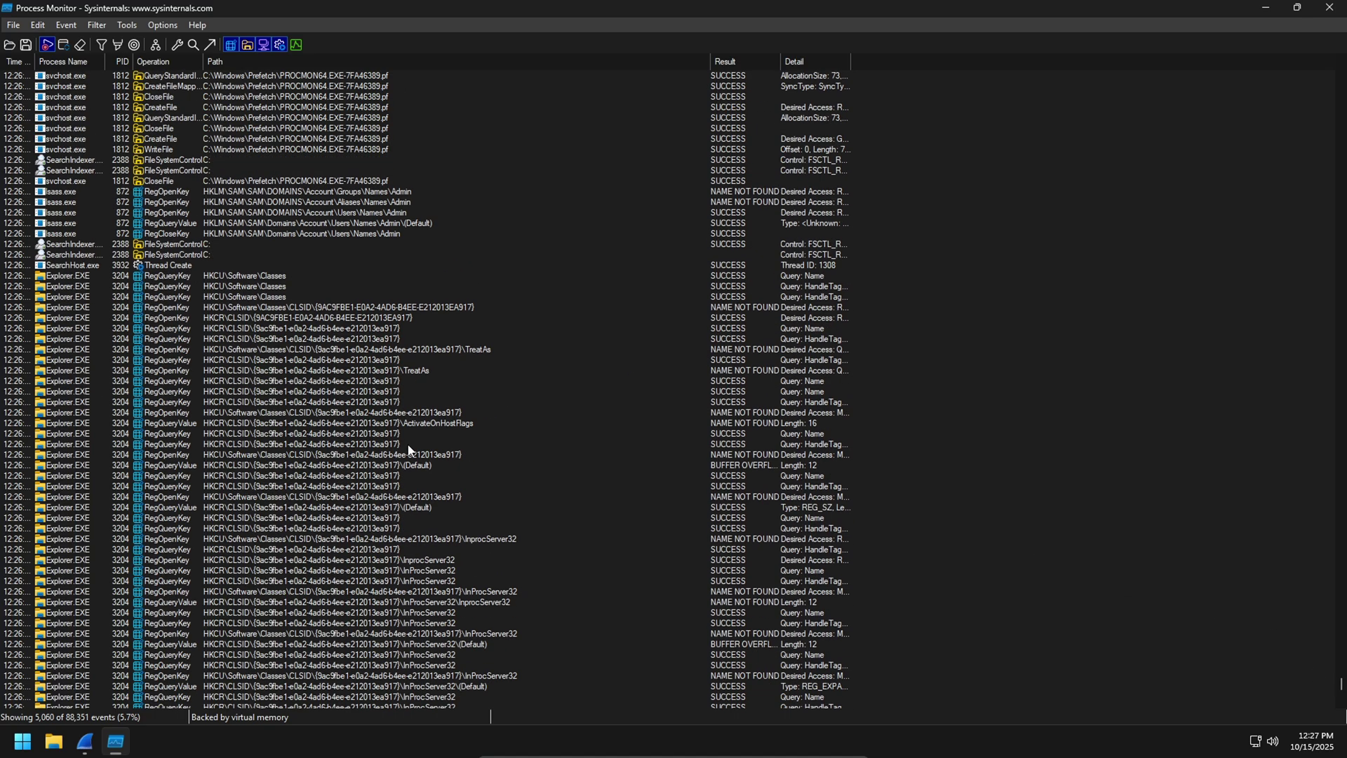
{"action": "scroll", "coordinate": [624, 505], "scroll_direction": "down", "scroll_amount": 14}
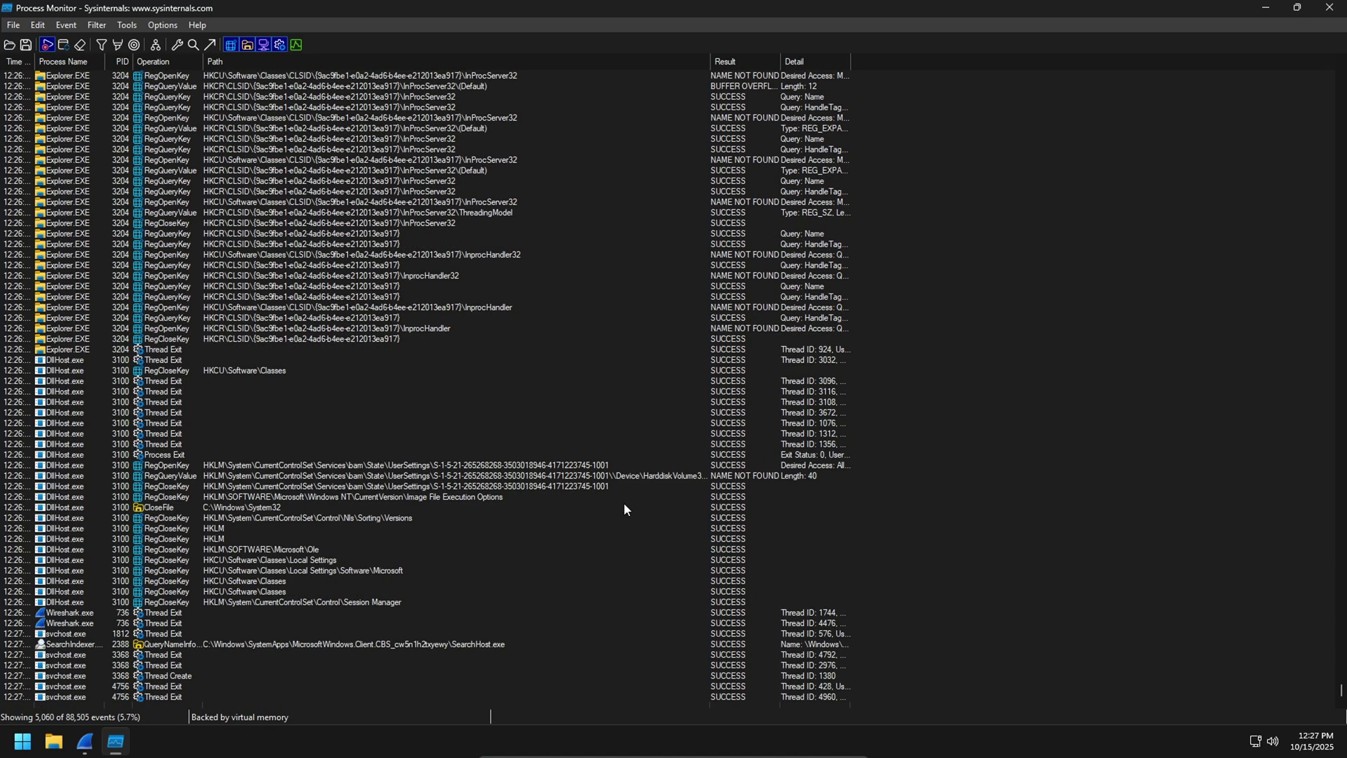
{"action": "left_click", "coordinate": [80, 44]}
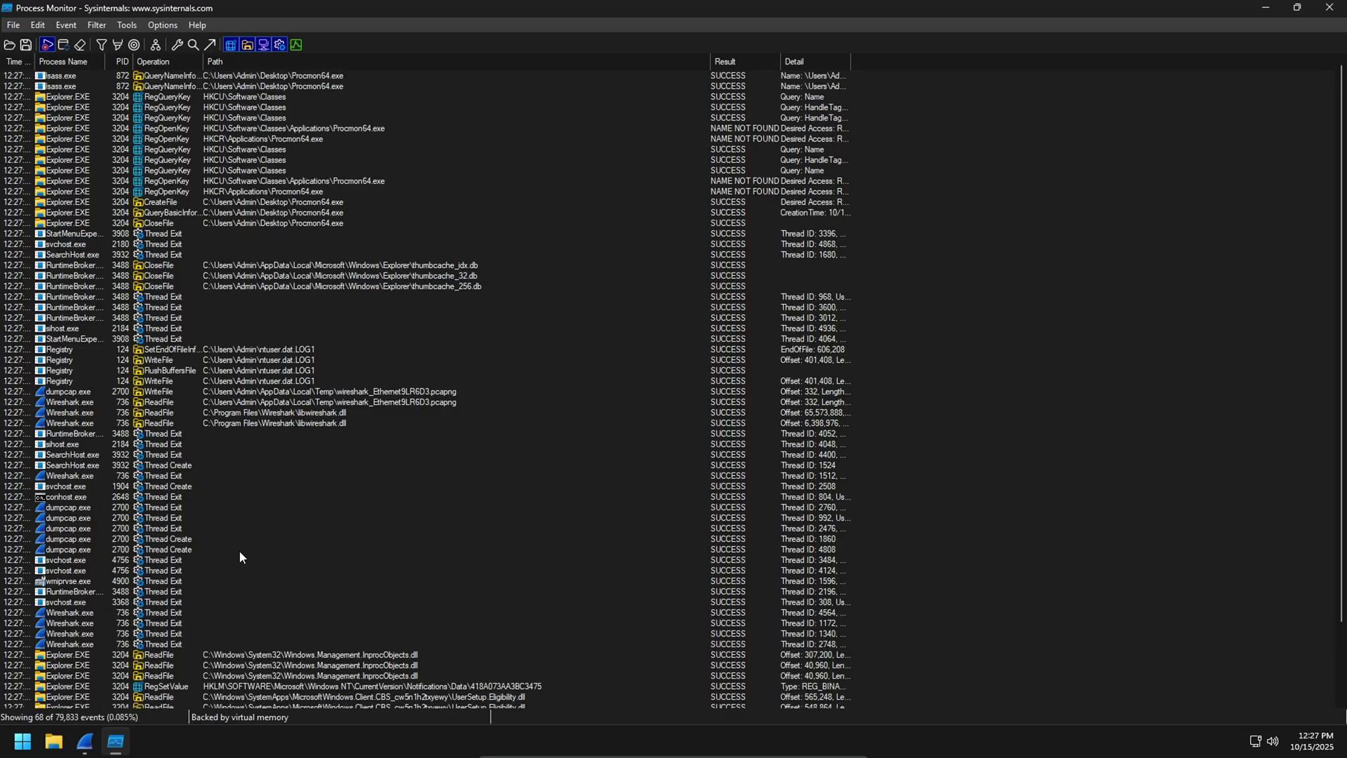
{"action": "scroll", "coordinate": [266, 561], "scroll_direction": "down", "scroll_amount": 11}
{"action": "scroll", "coordinate": [273, 572], "scroll_direction": "down", "scroll_amount": 18}
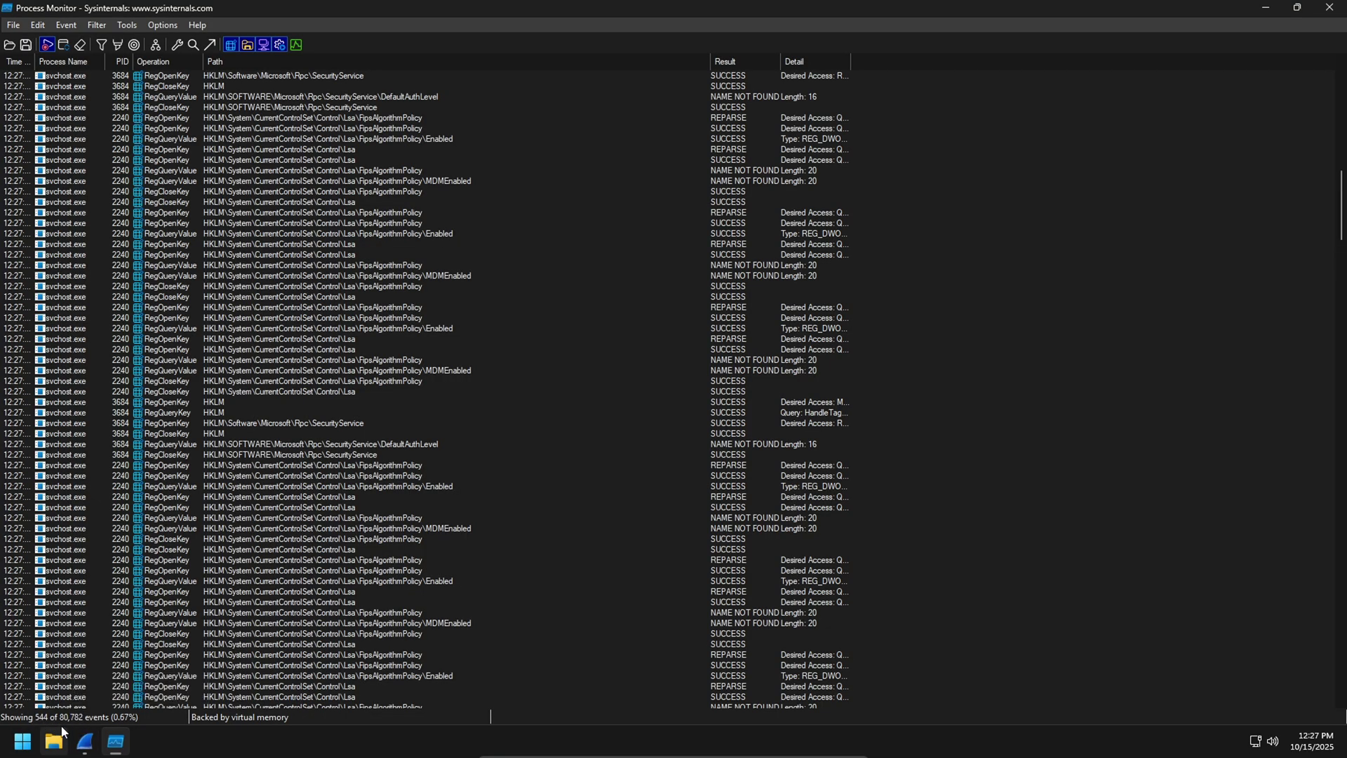
- Close Process Monitor, glance at the Wireshark capture, then minimize Wireshark
{"action": "left_click", "coordinate": [1330, 8]}
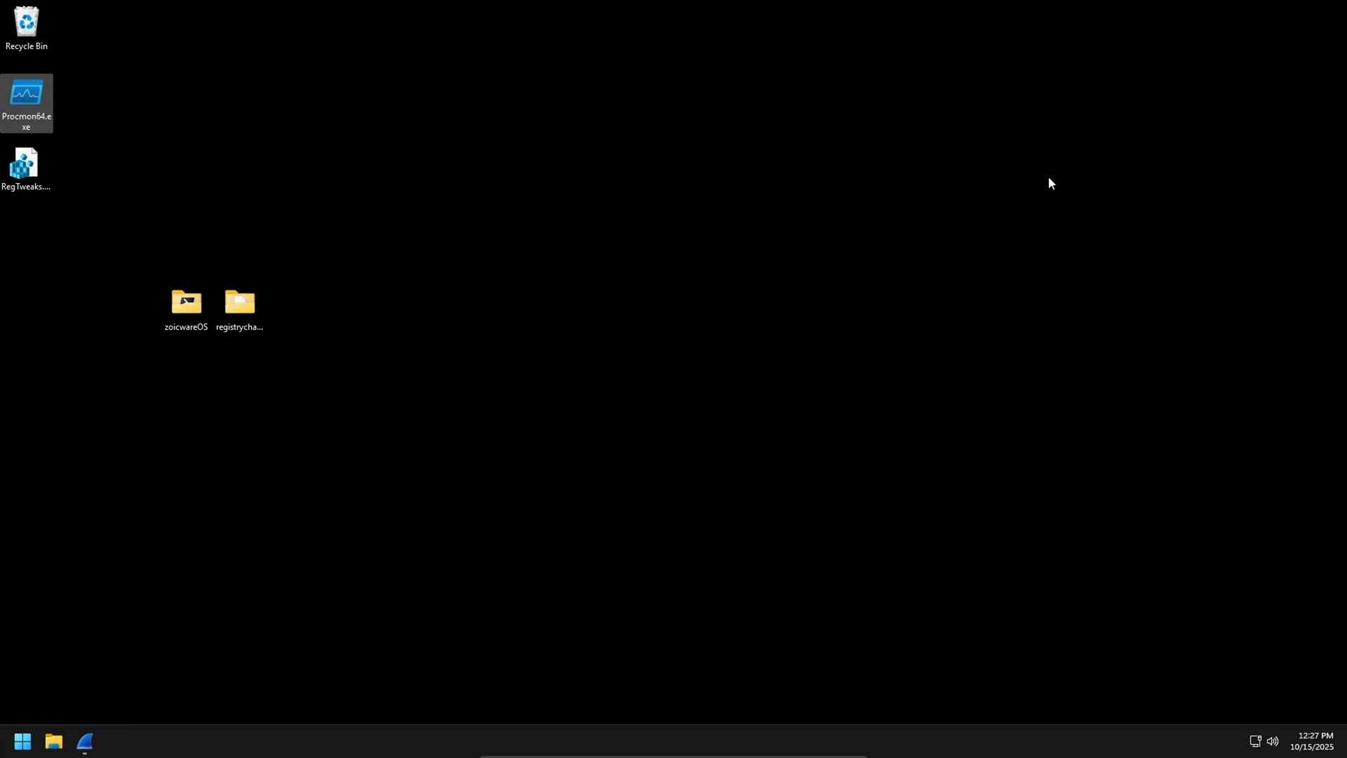
{"action": "left_click", "coordinate": [95, 748]}
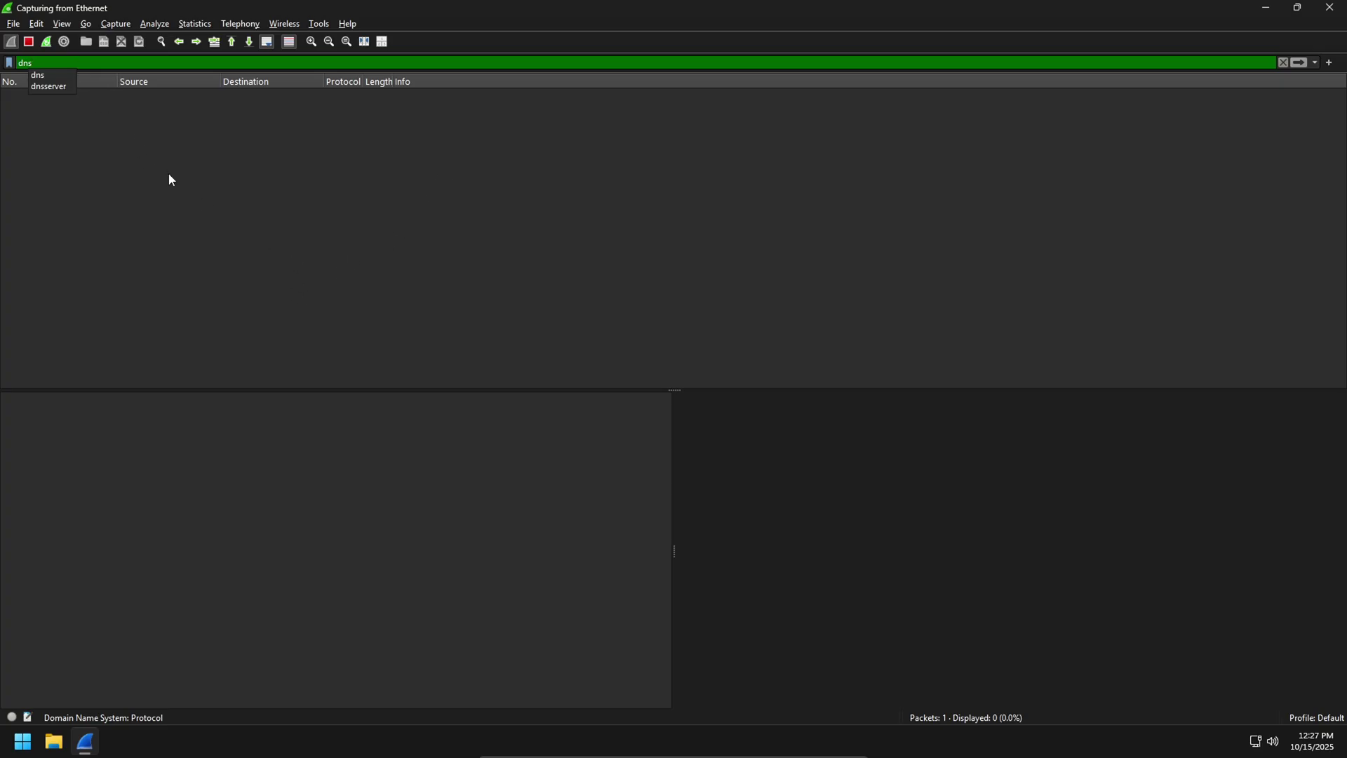
{"action": "left_click", "coordinate": [1265, 7]}
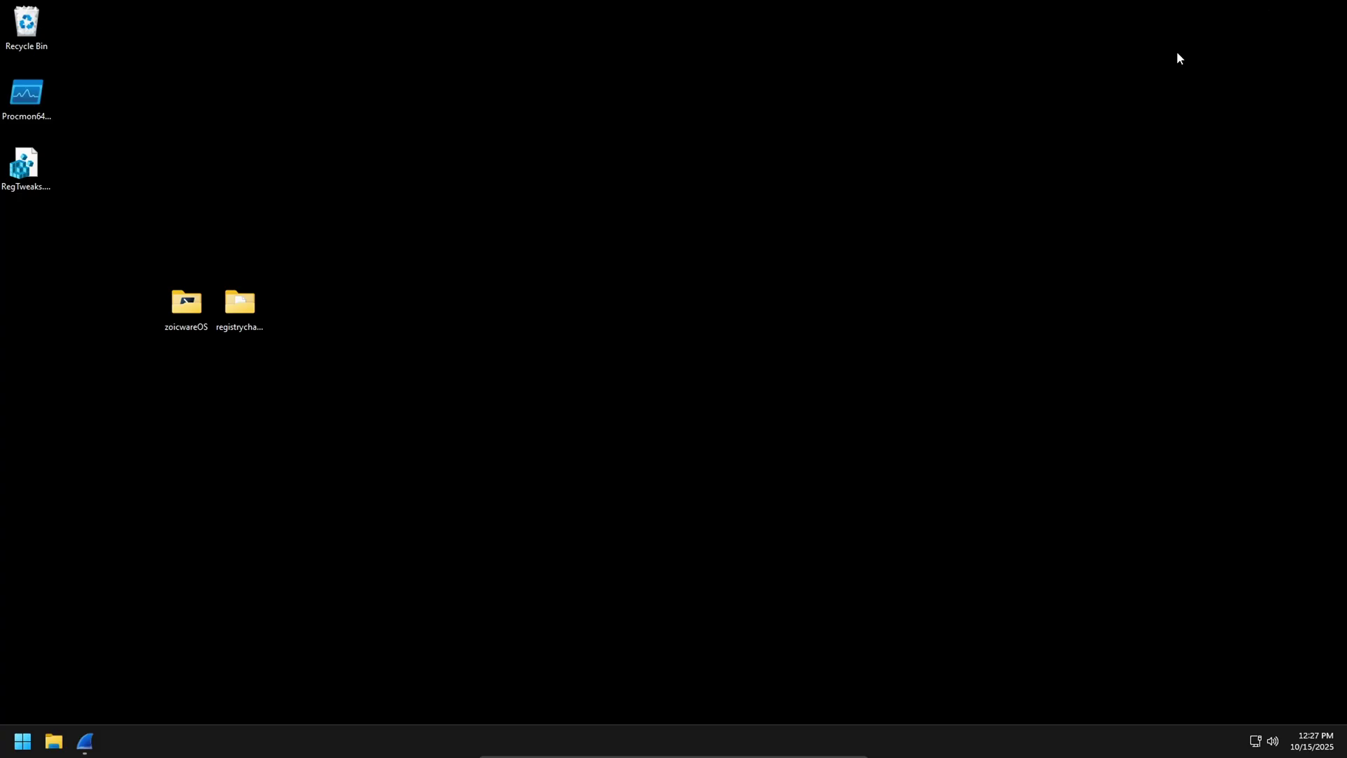
- Launch RegistryChangesView from its folder and create a new registry snapshot as the comparison baseline
{"action": "double_click", "coordinate": [240, 305]}
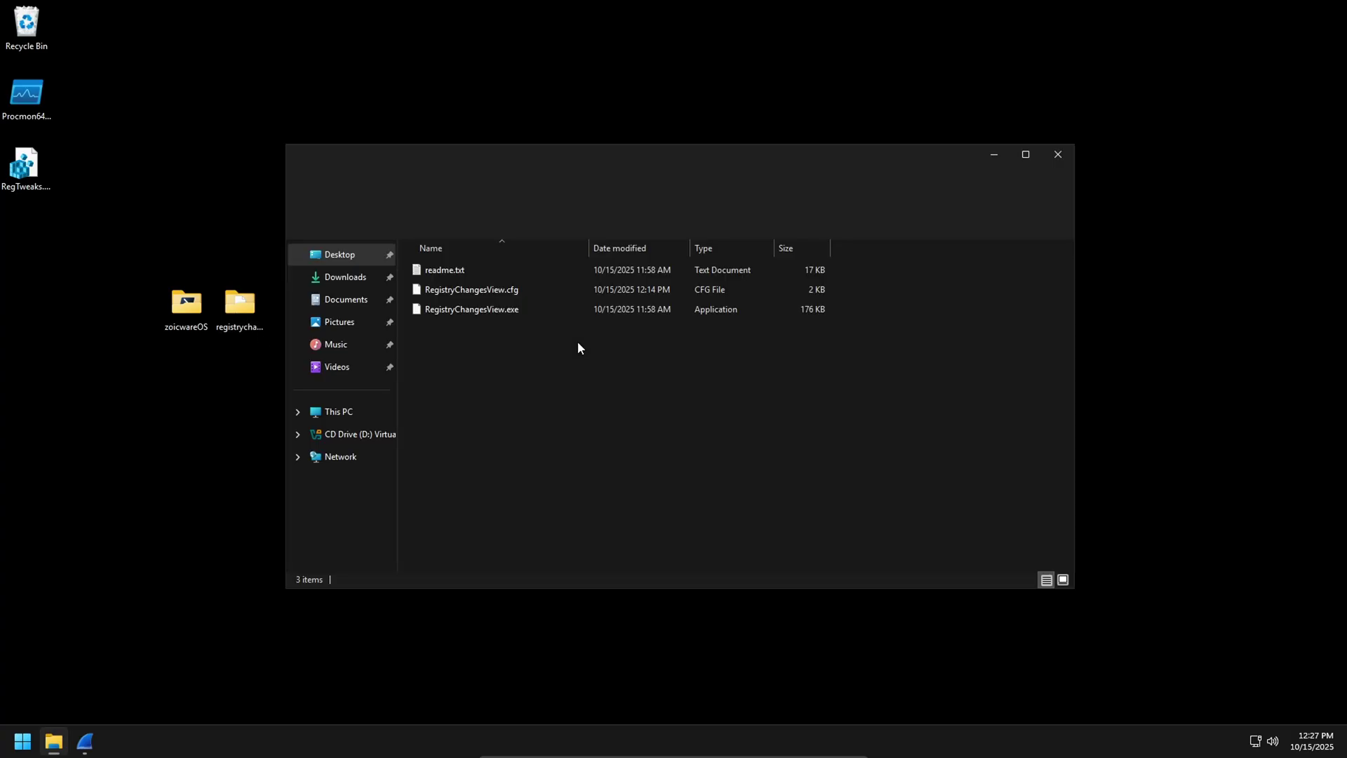
{"action": "double_click", "coordinate": [456, 310]}
{"action": "left_click", "coordinate": [705, 224]}
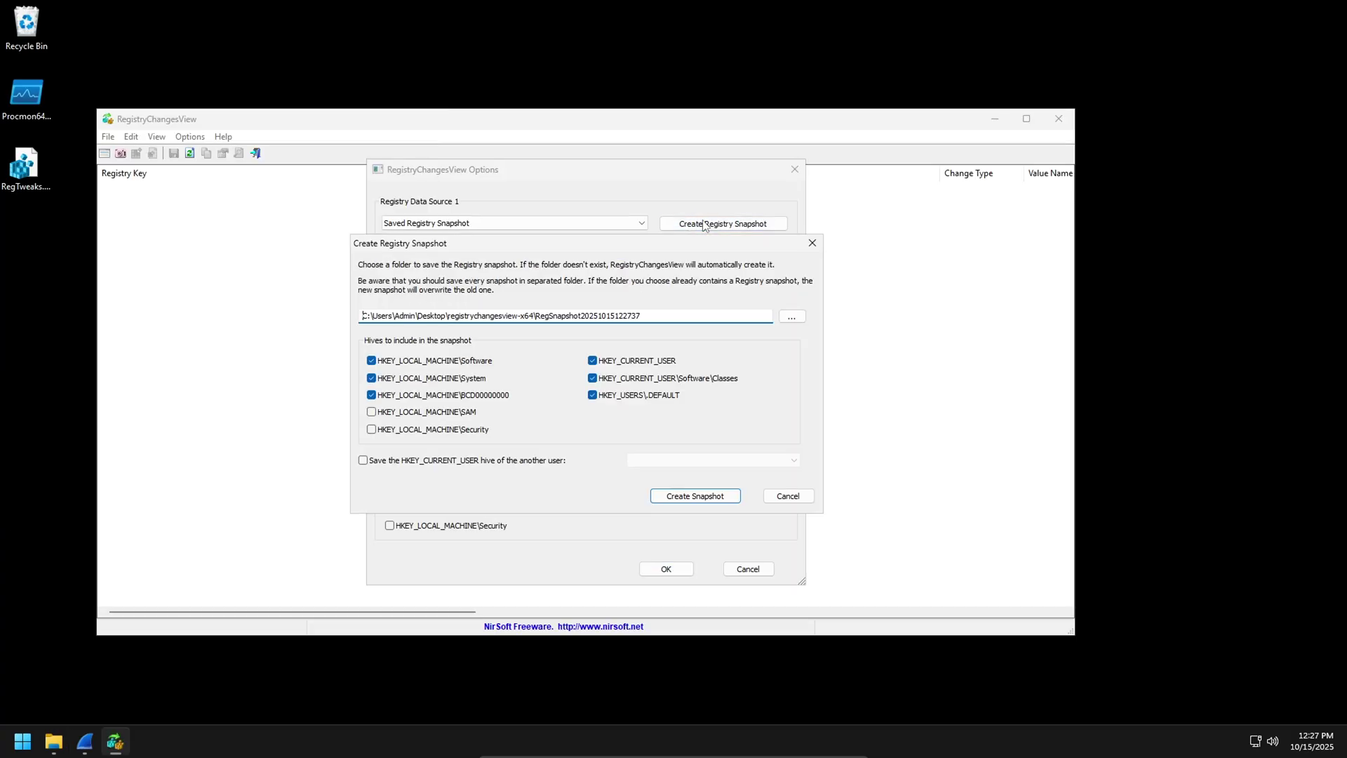
{"action": "left_click", "coordinate": [686, 493]}
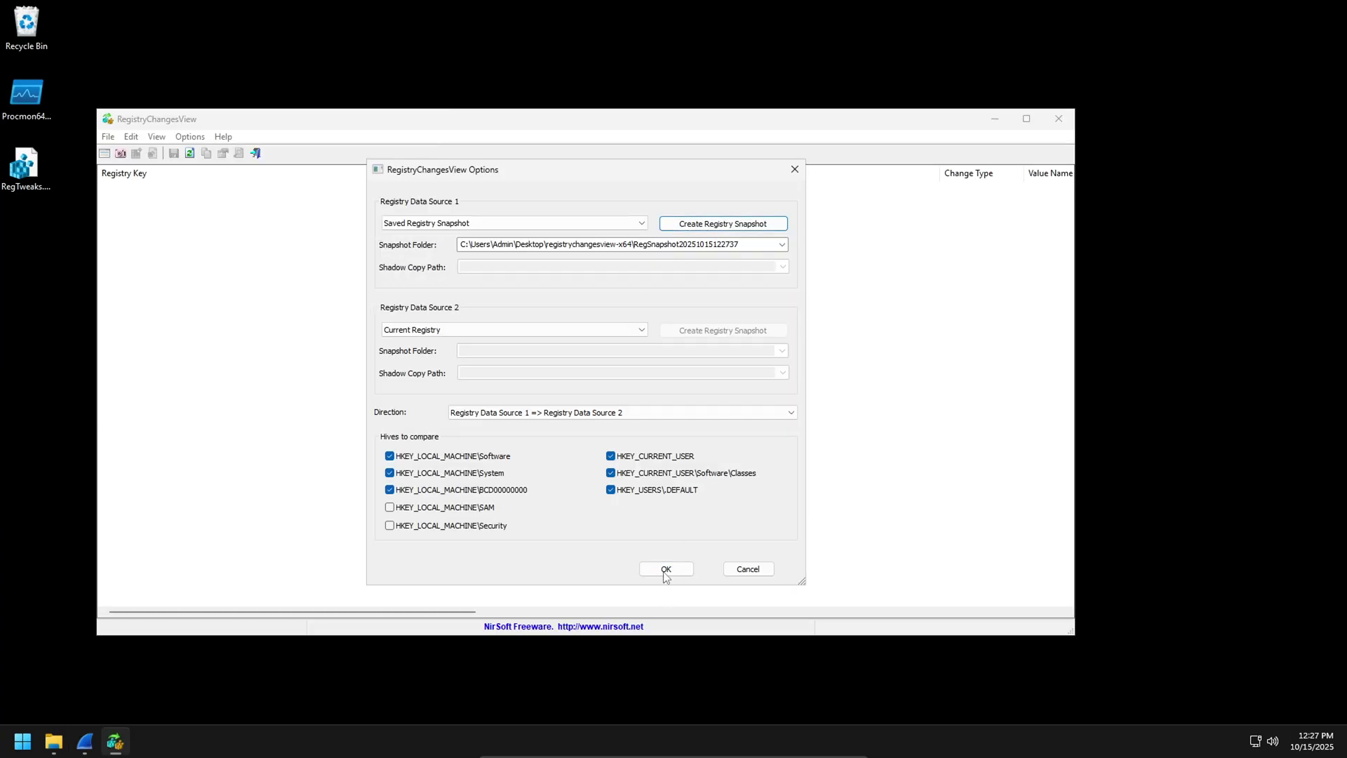
{"action": "left_click", "coordinate": [666, 568]}
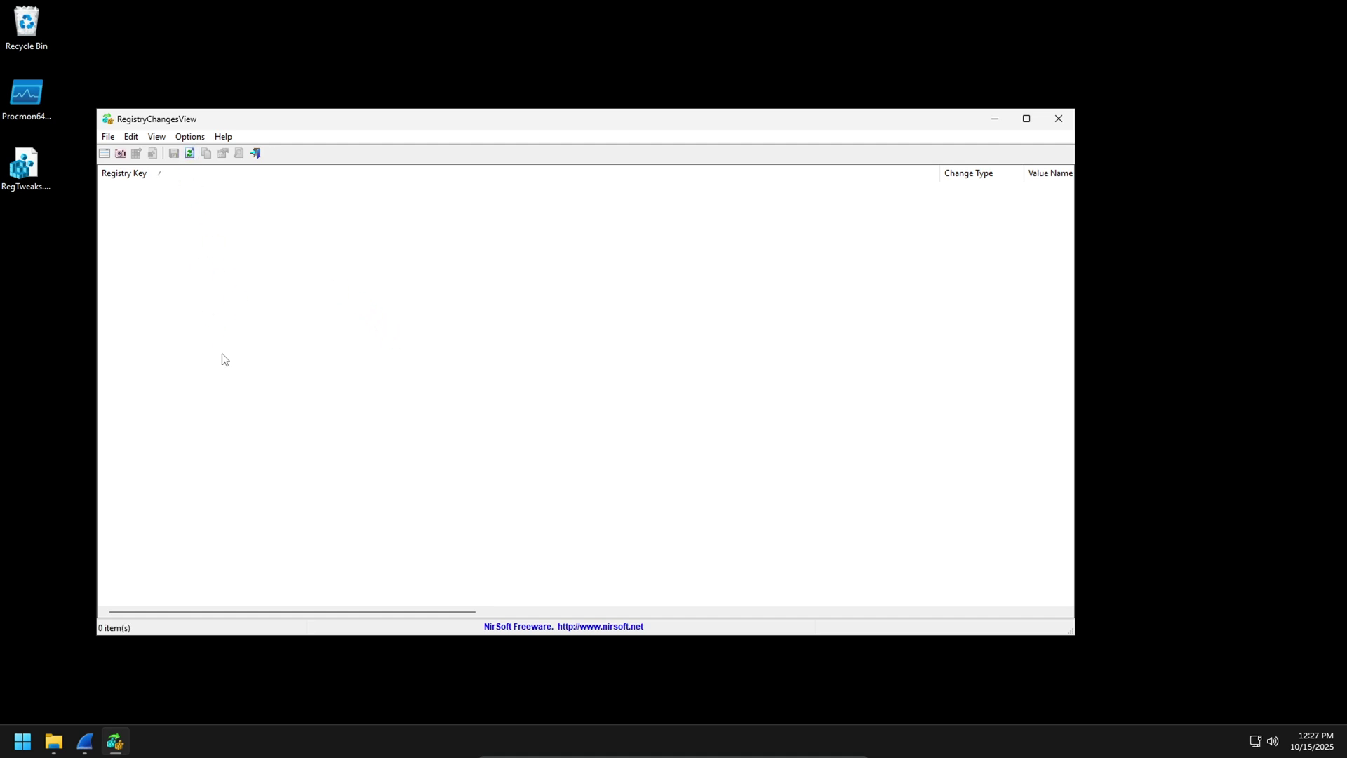
{"action": "left_click", "coordinate": [86, 742]}
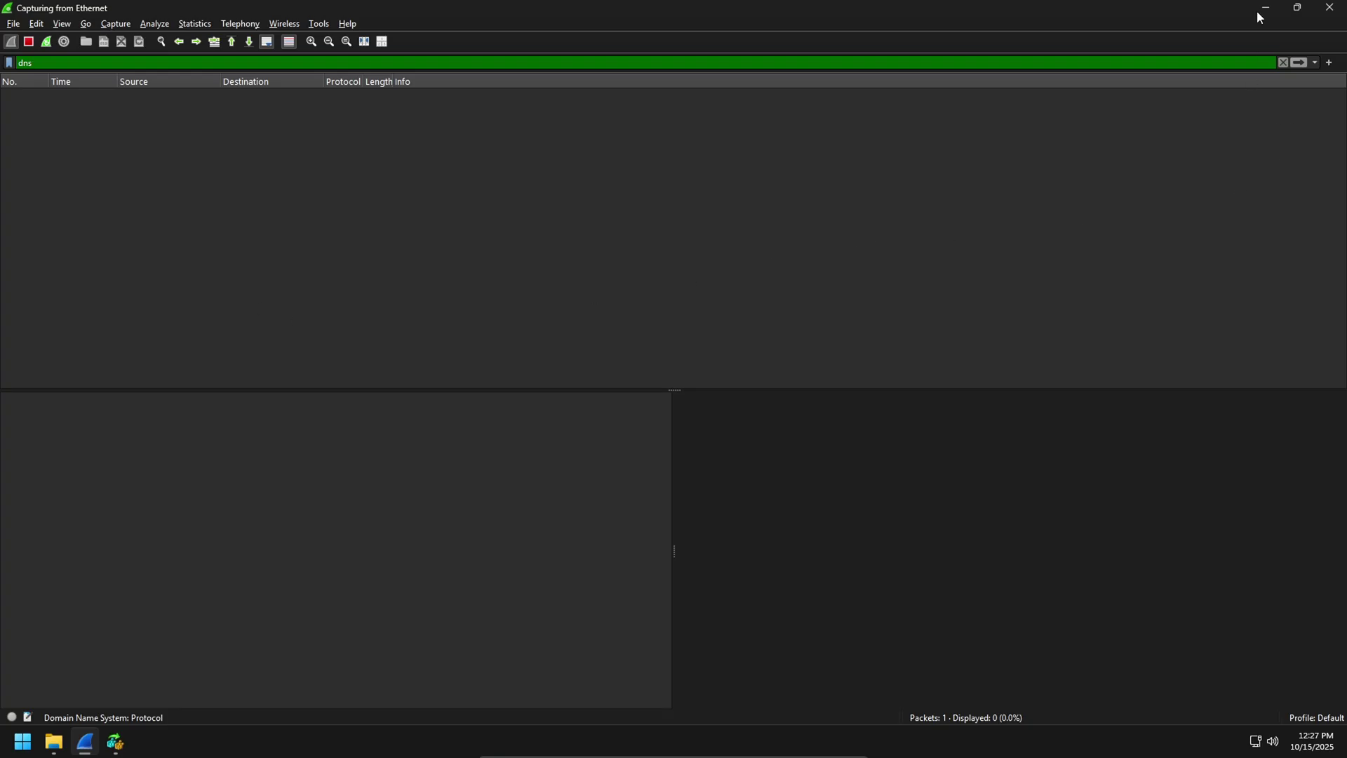
{"action": "left_click", "coordinate": [22, 742]}
- Open Windows Settings from Start, move it, then close it
{"action": "left_click", "coordinate": [63, 325]}
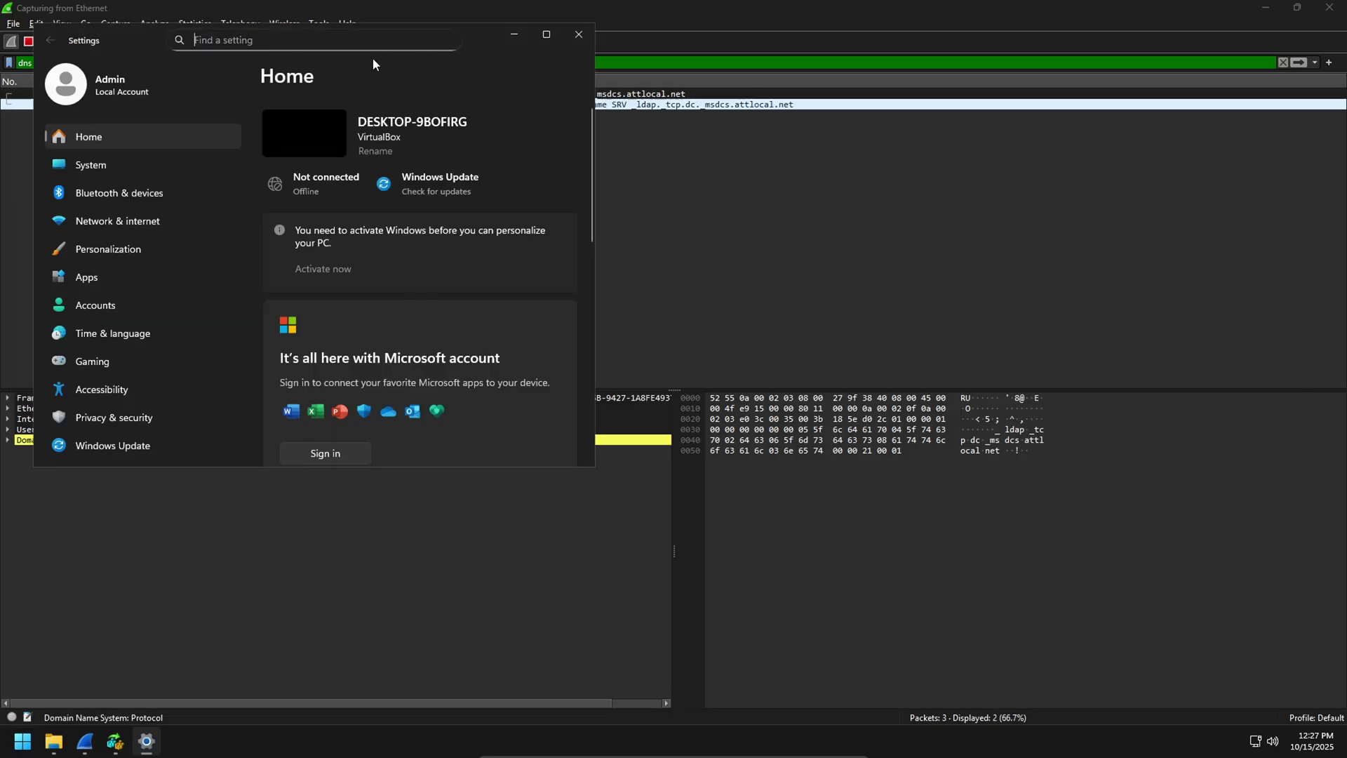
{"action": "left_click_drag", "start_coordinate": [487, 40], "coordinate": [650, 266]}
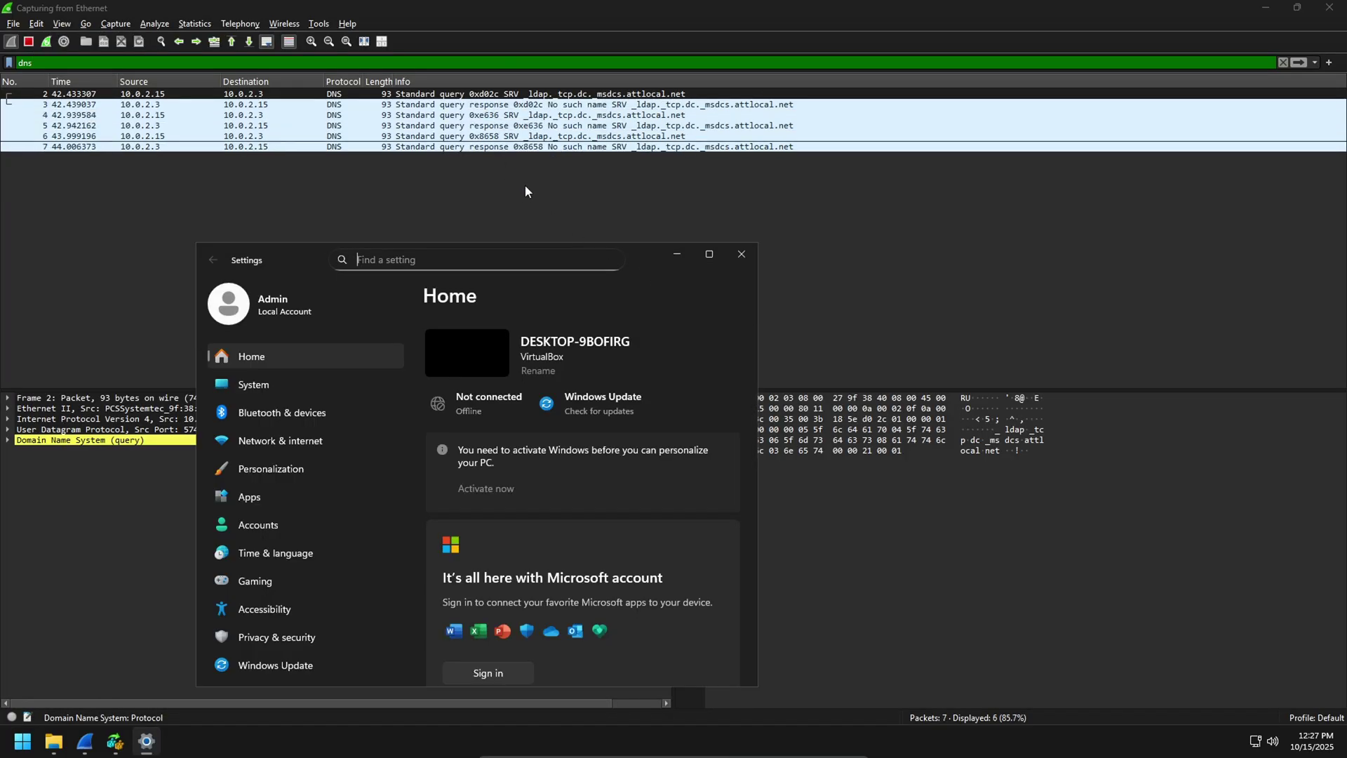
{"action": "left_click", "coordinate": [731, 262]}
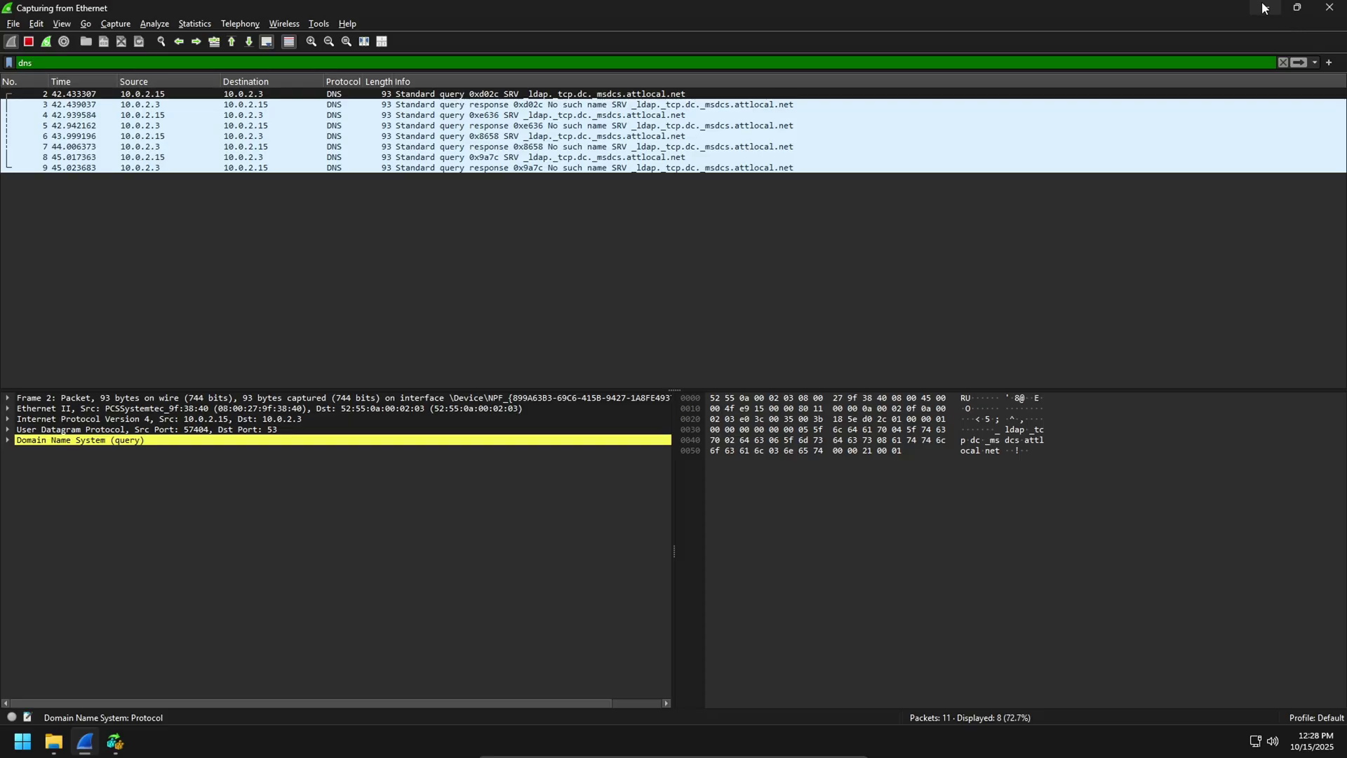
- Refresh RegistryChangesView to list the 72 registry changes, review them, then close it
{"action": "left_click", "coordinate": [115, 742]}
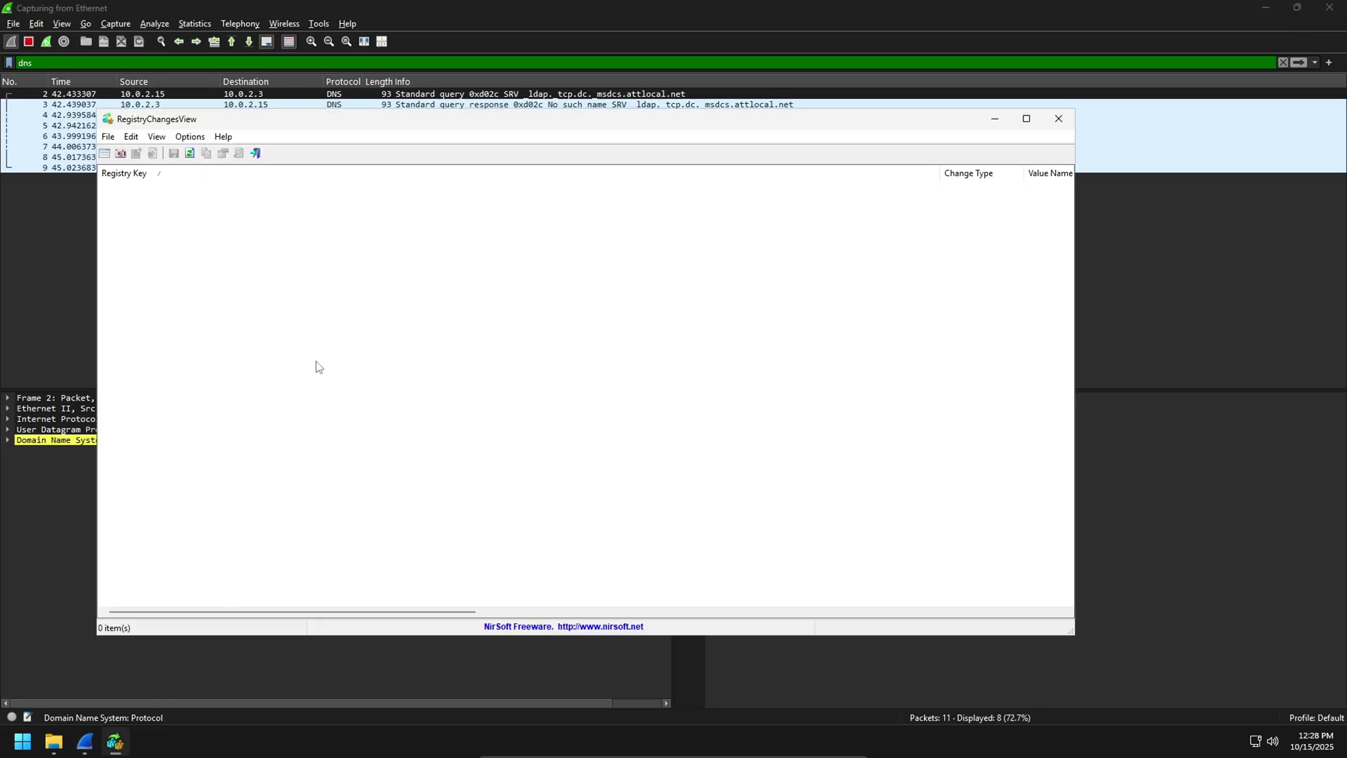
{"action": "left_click", "coordinate": [189, 153]}
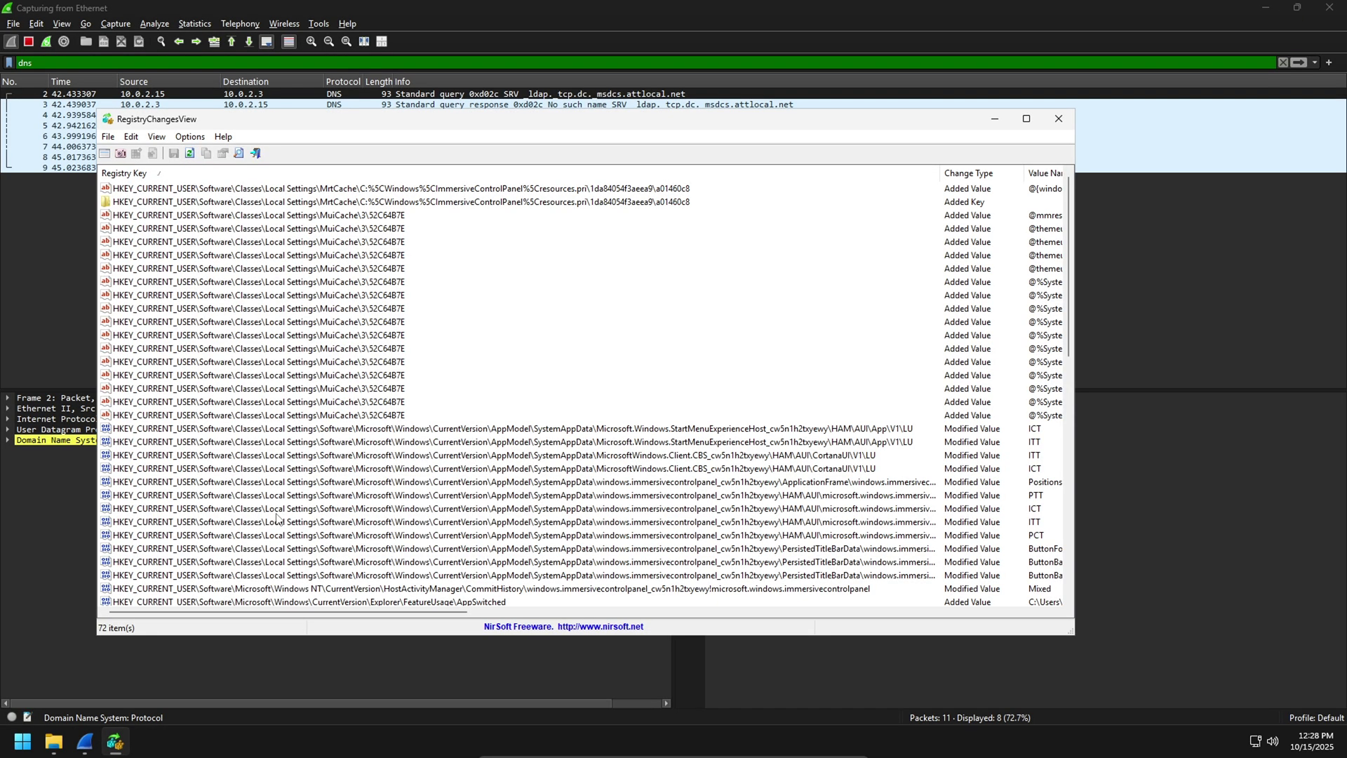
{"action": "scroll", "coordinate": [412, 388], "scroll_direction": "down", "scroll_amount": 13}
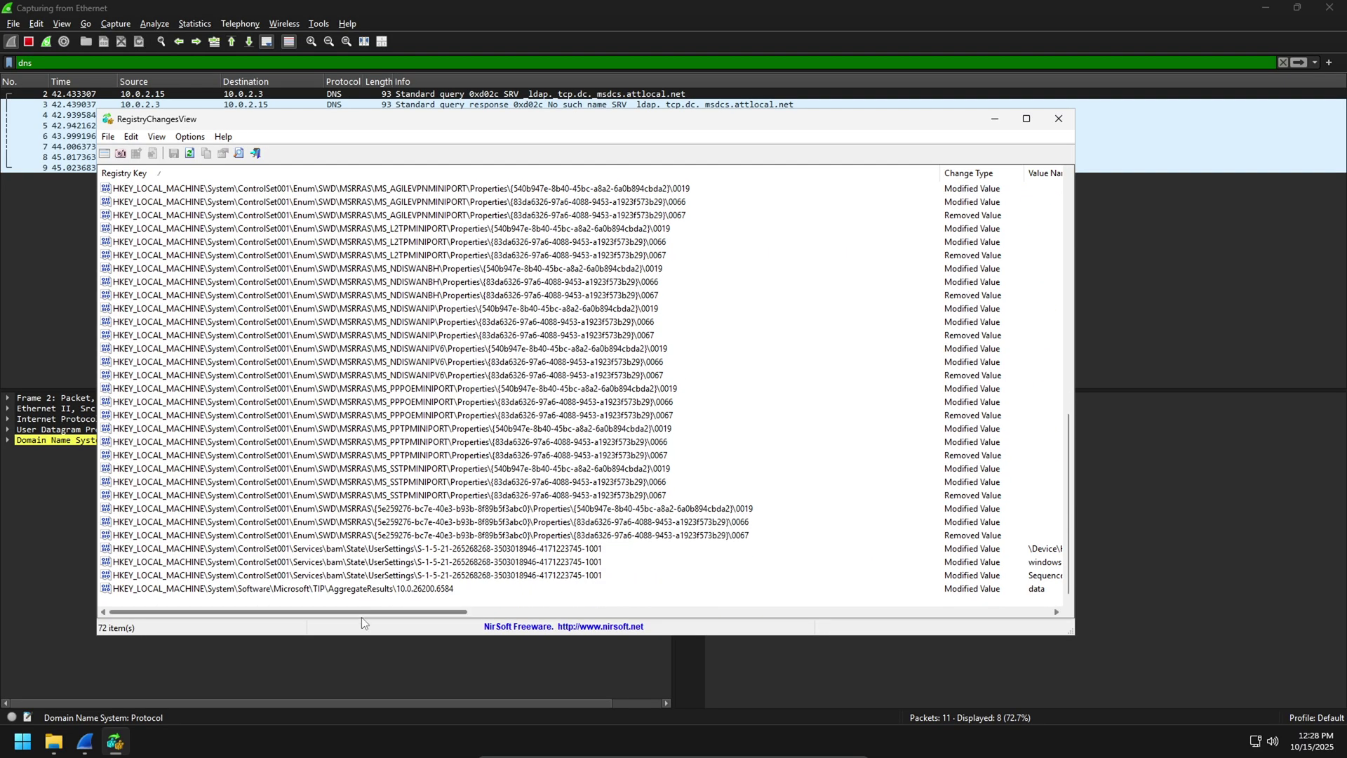
{"action": "scroll", "coordinate": [361, 616], "scroll_direction": "right", "scroll_amount": 10}
{"action": "scroll", "coordinate": [435, 602], "scroll_direction": "left", "scroll_amount": 10}
{"action": "scroll", "coordinate": [575, 554], "scroll_direction": "up", "scroll_amount": 13}
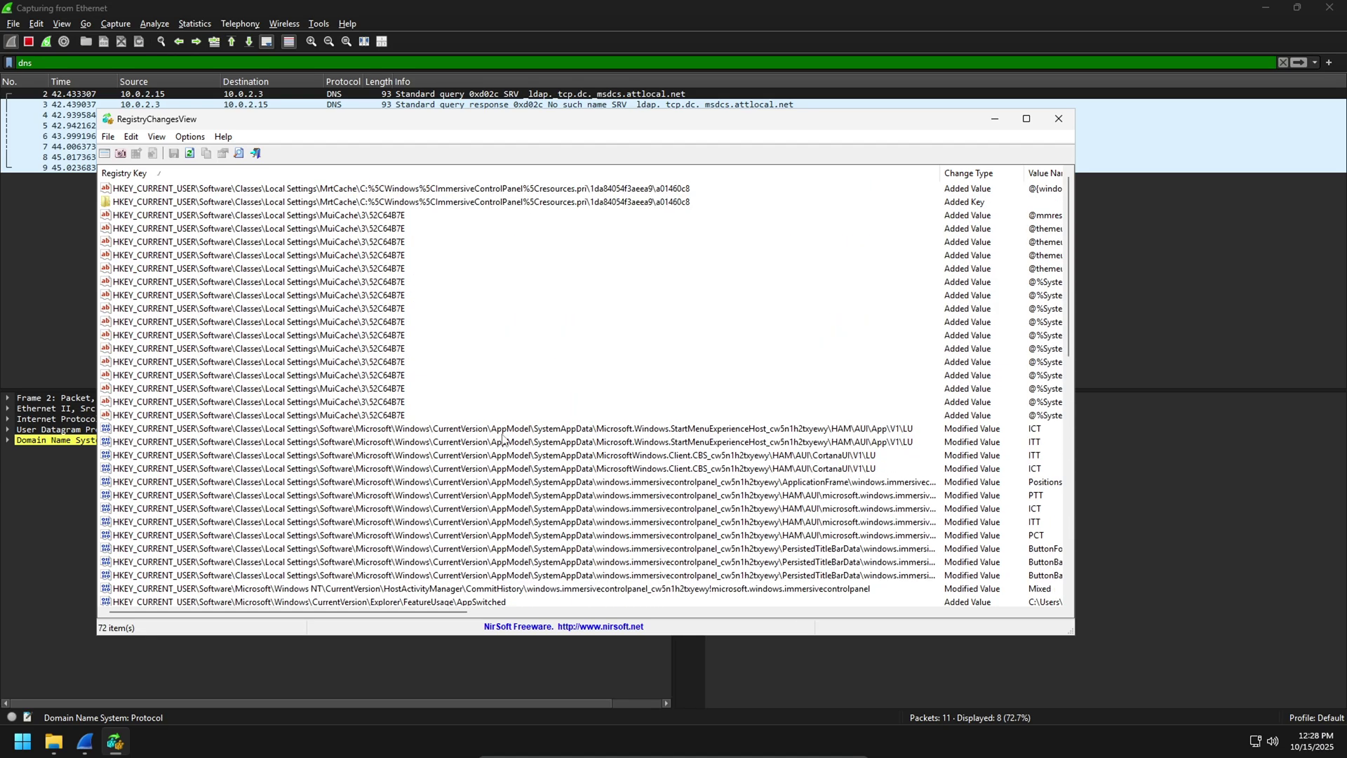
{"action": "left_click", "coordinate": [1055, 123]}
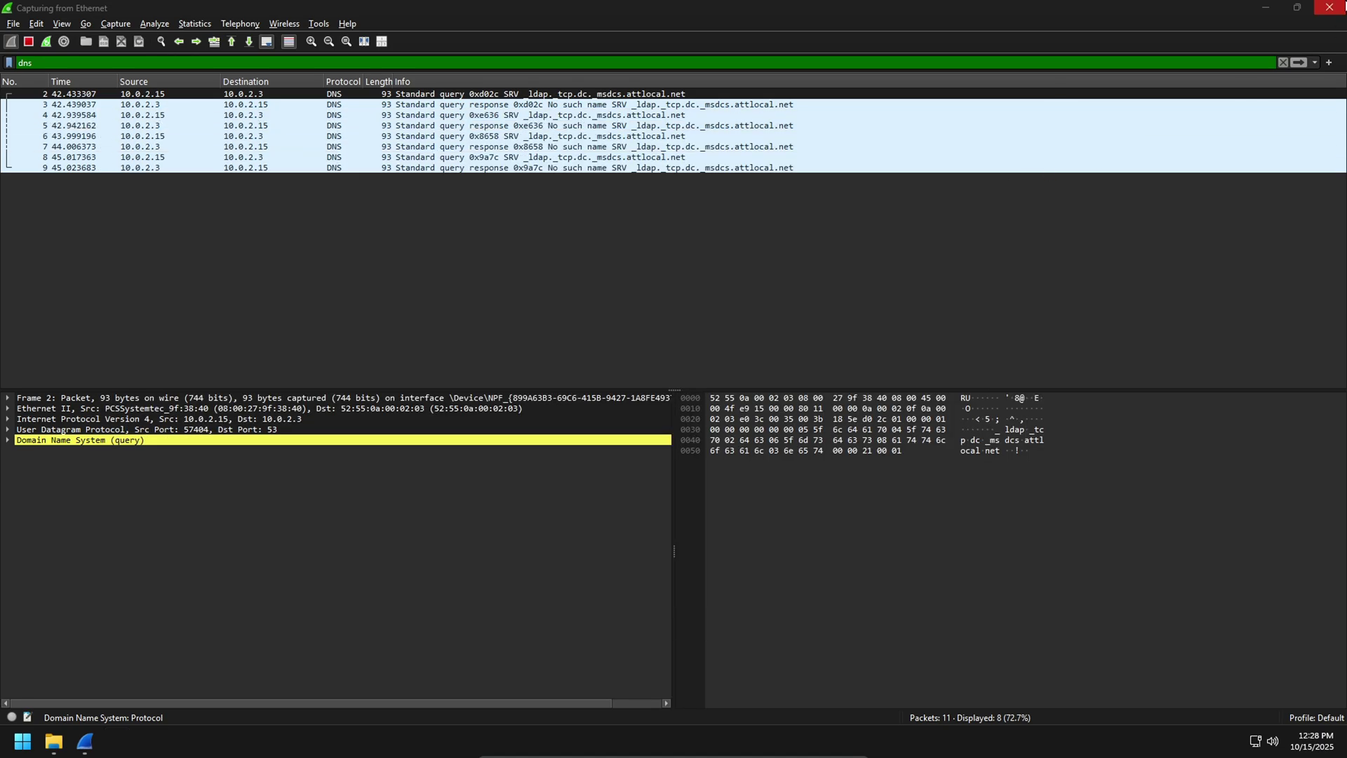